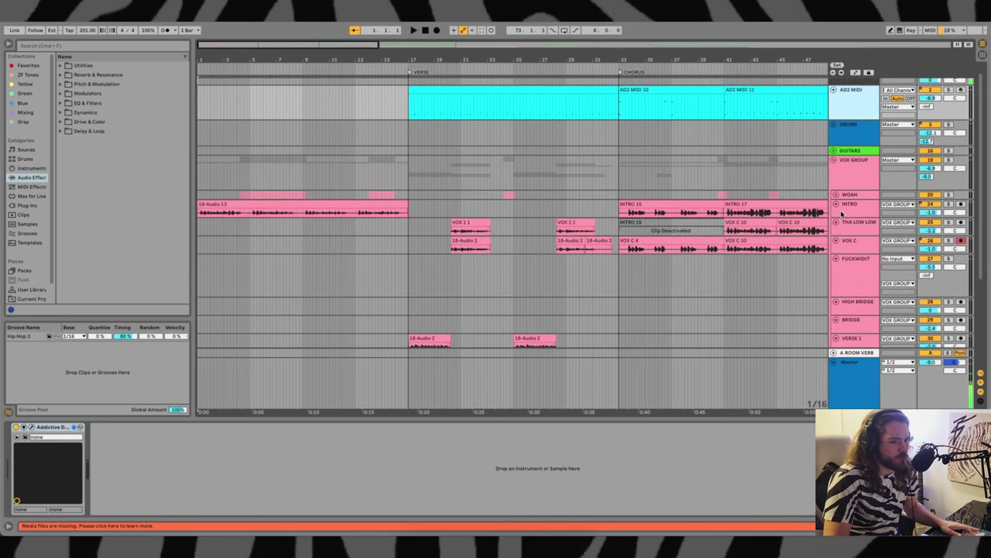
# Select the 19-Audio 13 clip on the INTRO track and play it from bar 1
pyautogui.click(217, 214)
pyautogui.scroll(4, 217, 216)
pyautogui.scroll(3, 217, 216)
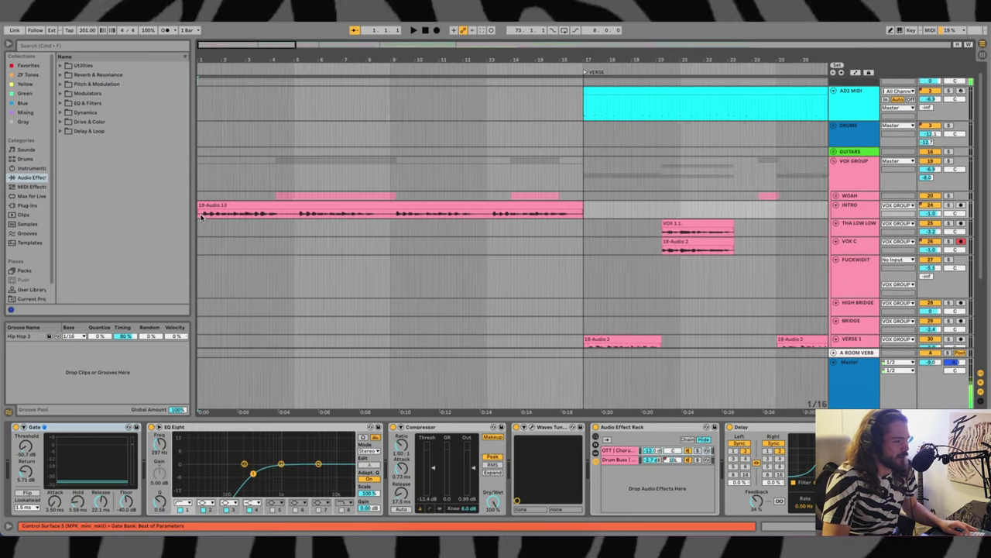
pyautogui.click(213, 209)
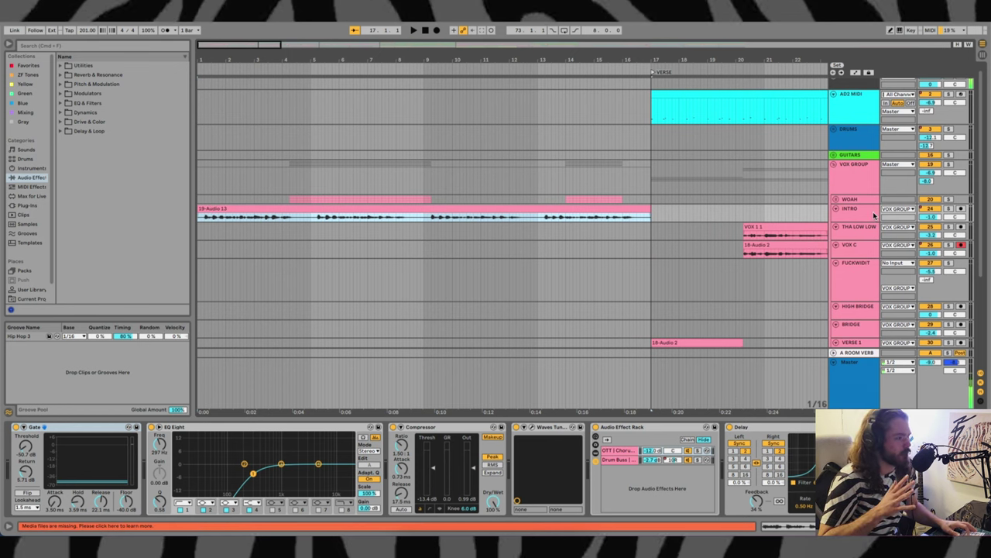
pyautogui.press('space')
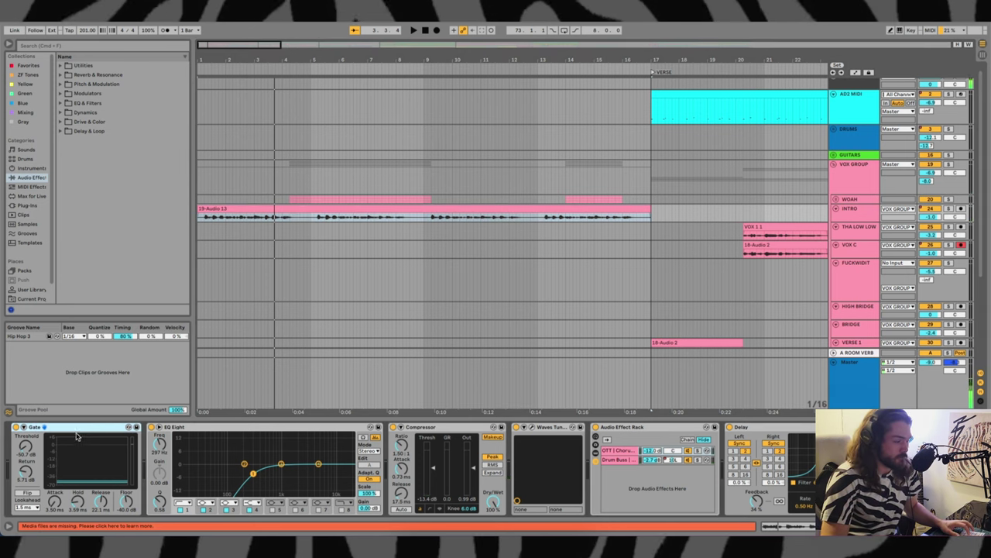
# Select all effects on the INTRO track, from the Gate to the end of the chain, and group them into an Audio Effect Rack
pyautogui.scroll(-2, 114, 449)
pyautogui.scroll(2, 115, 450)
pyautogui.scroll(-4, 82, 442)
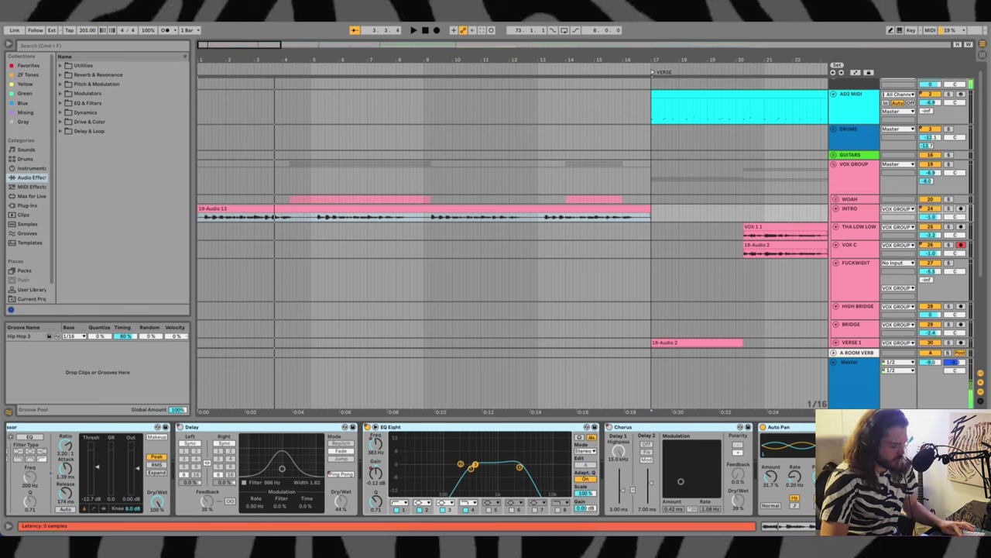
pyautogui.scroll(4, 17, 433)
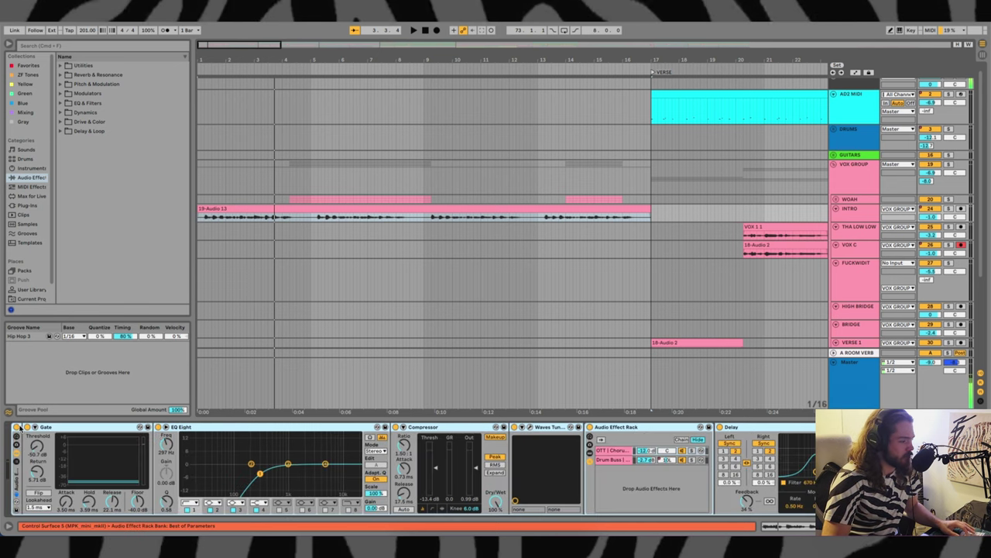
# Audition the soloed INTRO vocal around bar 3 with its effect rack bypassed and enabled
pyautogui.press('space')
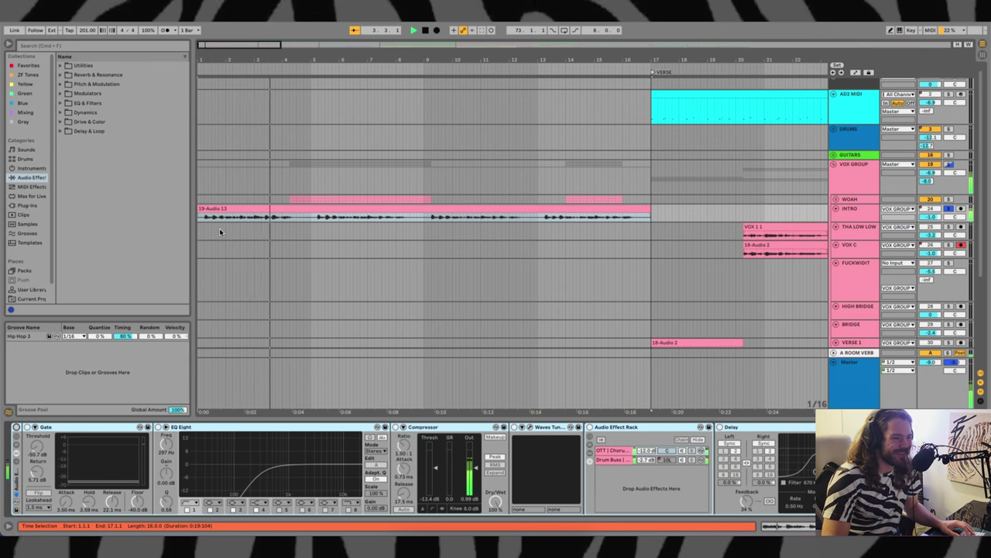
pyautogui.click(258, 218)
pyautogui.press('space')
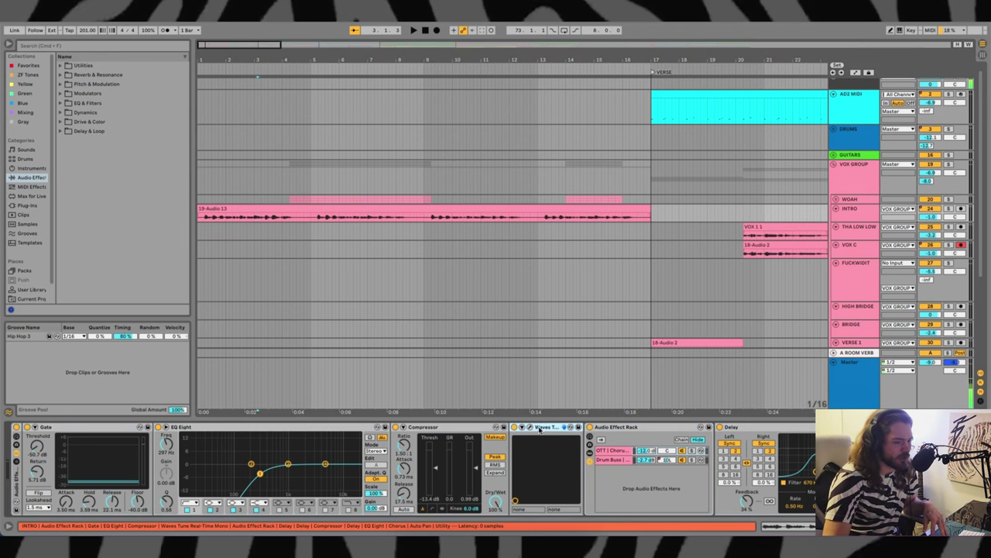
# Review the INTRO track's effect chain from EQ Eight and Compressor through the delays to Chorus and Auto Pan
pyautogui.hscroll(10, 266, 438)
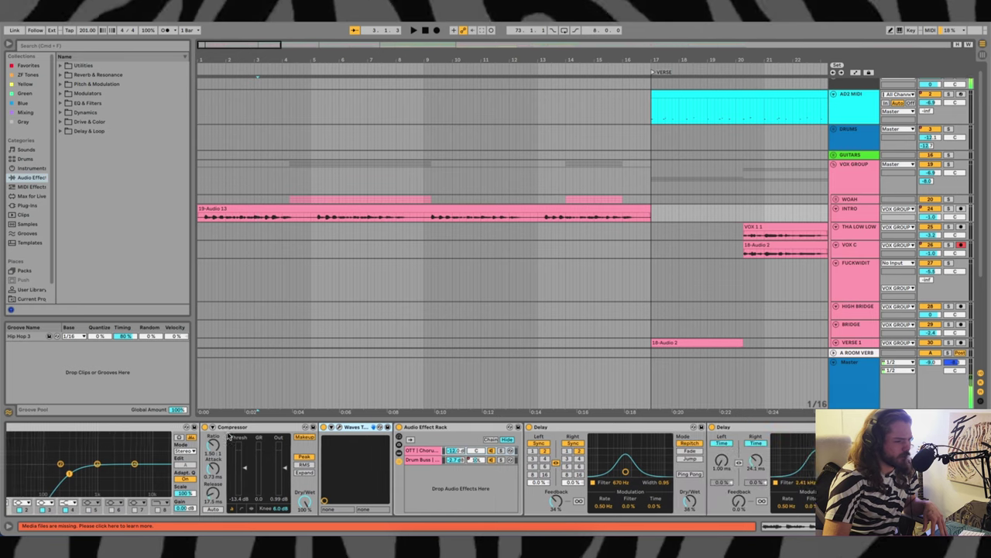
pyautogui.hscroll(7, 161, 440)
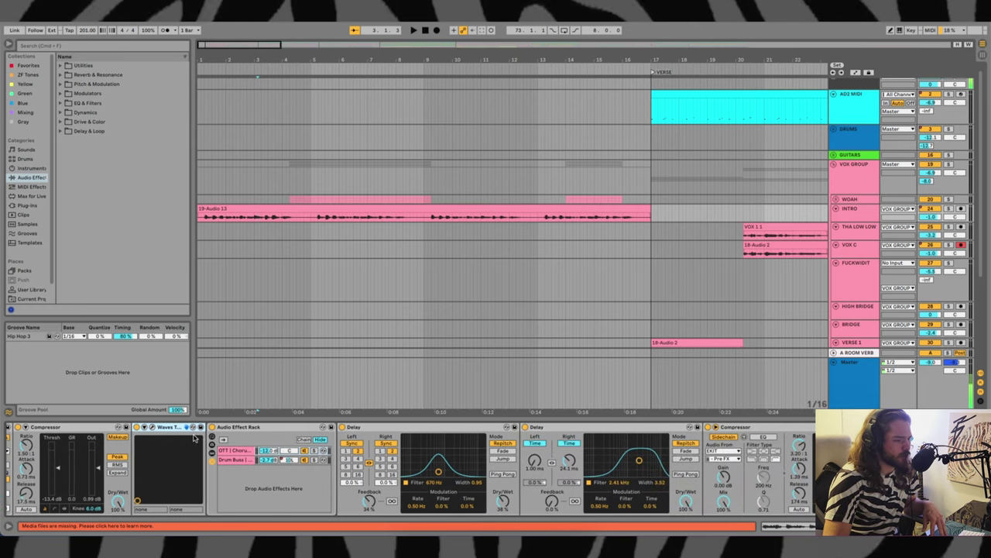
pyautogui.hscroll(1, 224, 430)
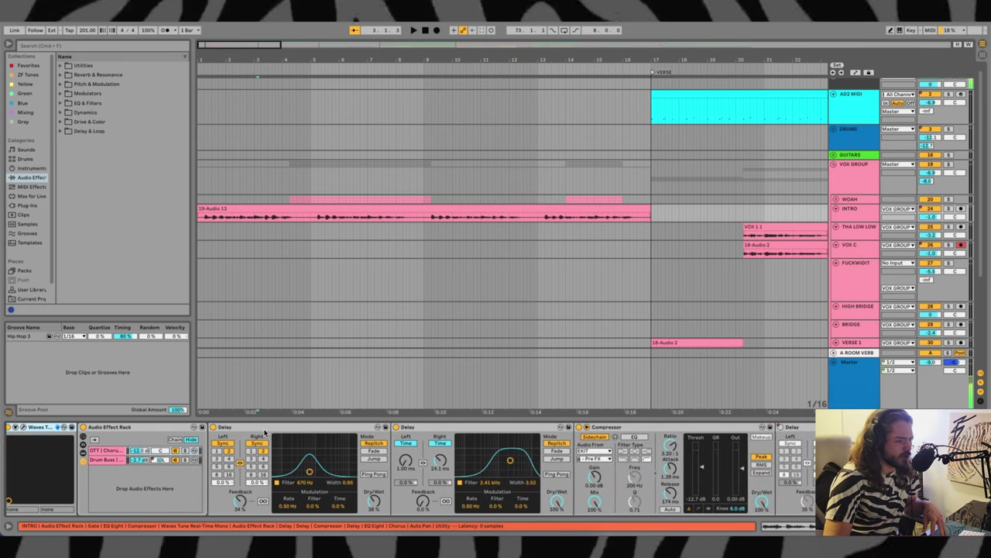
pyautogui.hscroll(5, 265, 432)
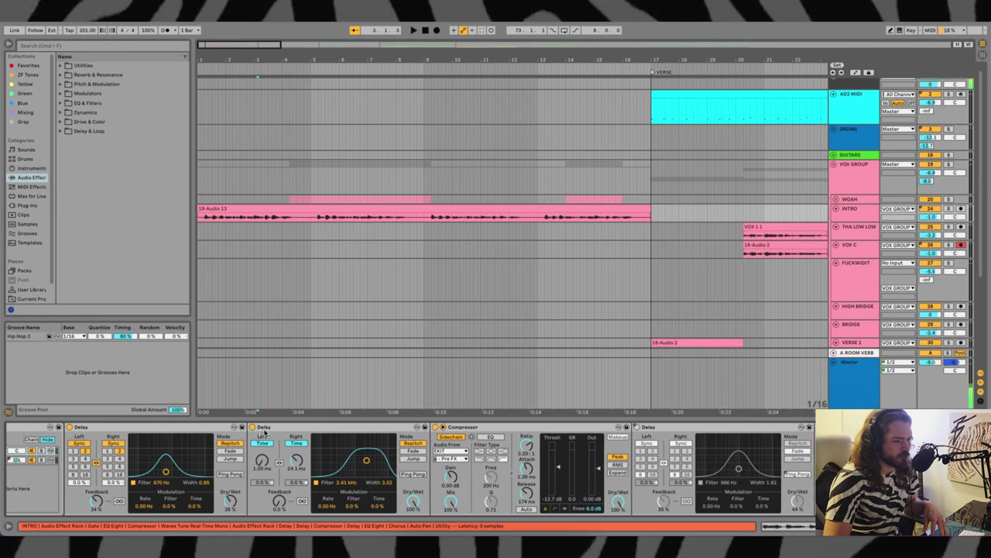
pyautogui.hscroll(15, 266, 432)
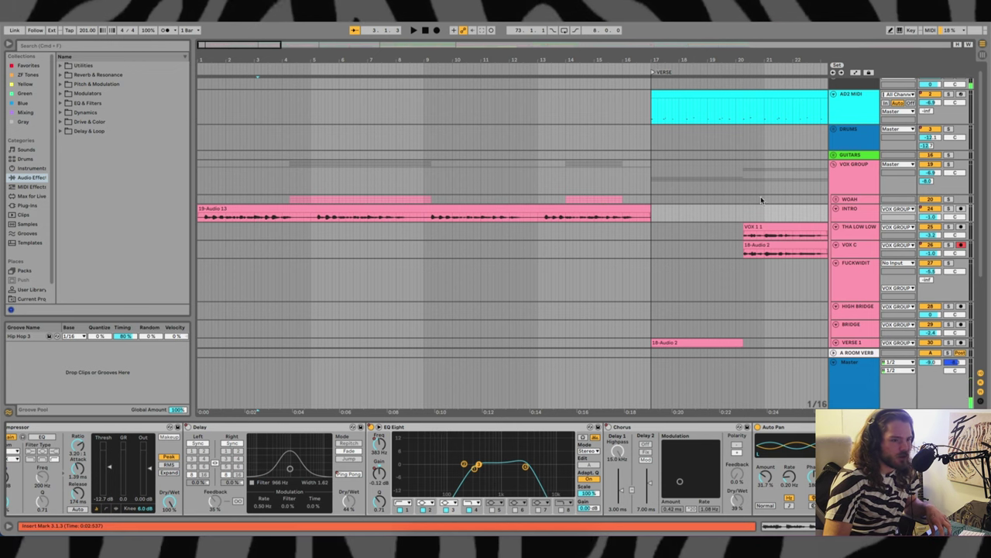
pyautogui.click(851, 210)
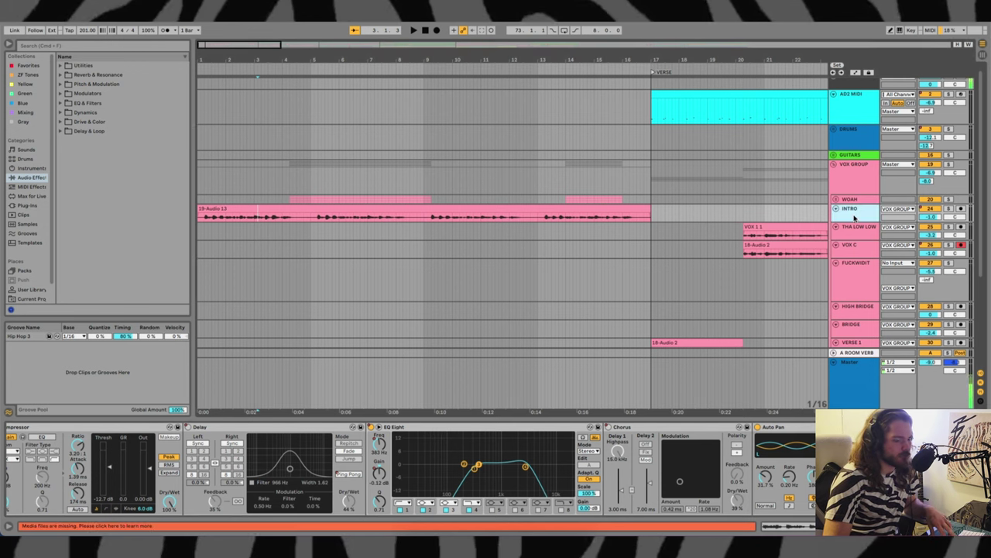
# Unfold the WOAH group and play its layered vocals from bar 4
pyautogui.click(285, 202)
pyautogui.click(835, 199)
pyautogui.click(289, 213)
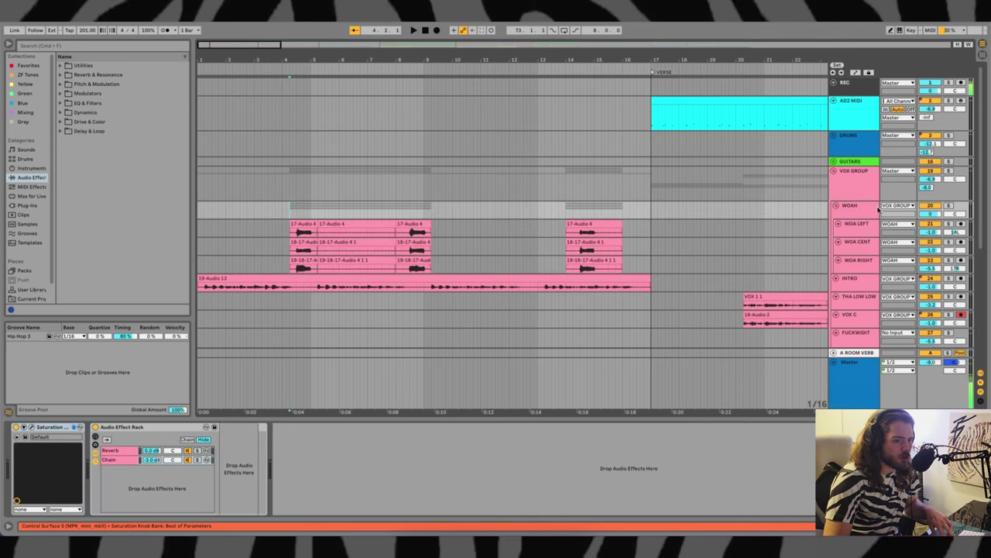
pyautogui.click(854, 214)
pyautogui.press('space')
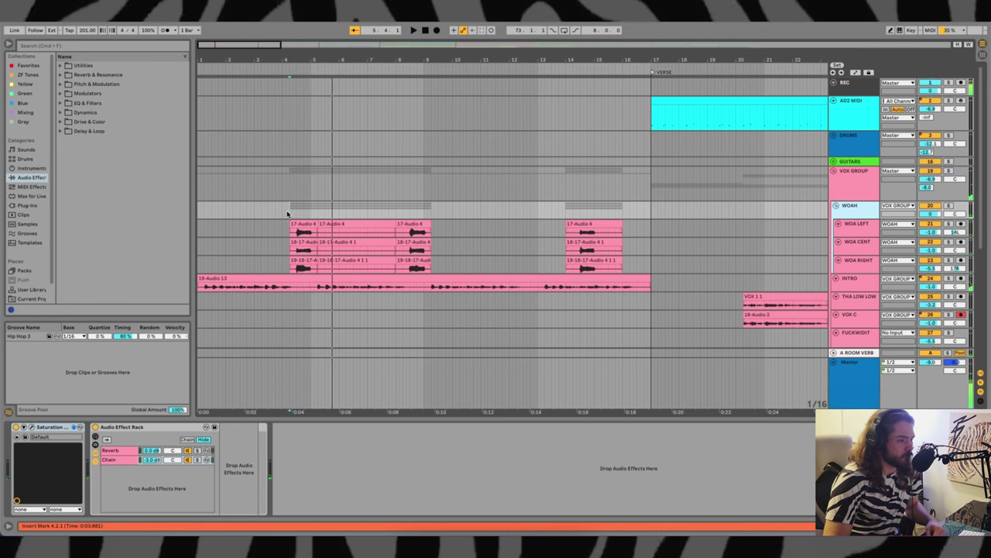
pyautogui.click(291, 214)
pyautogui.press('space')
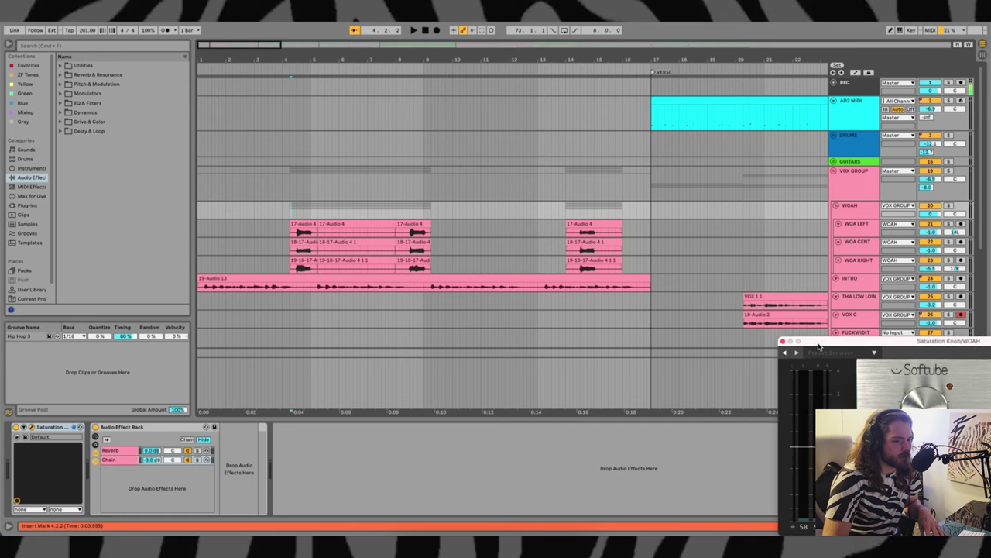
# Inspect the Saturation Knob plug-in on the WOAH group and close its window
pyautogui.moveTo(817, 345); pyautogui.dragTo(546, 267)
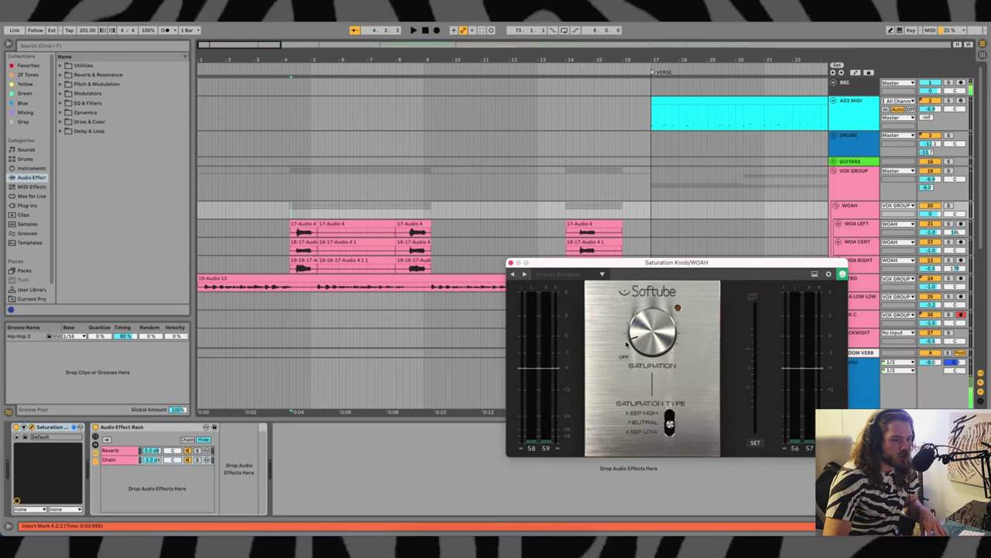
pyautogui.click(510, 263)
pyautogui.click(870, 215)
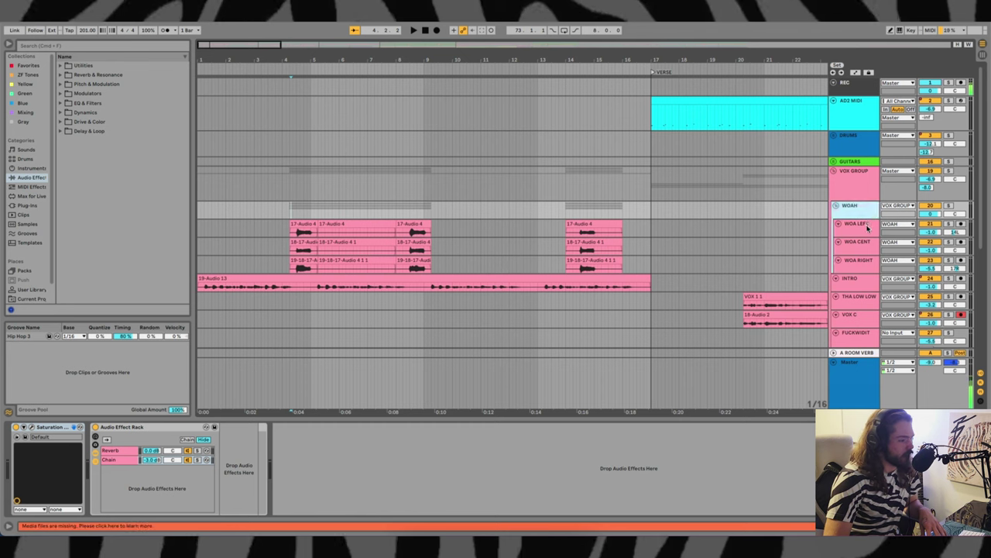
# Check the effect chains of the WOA LEFT and WOA CENT tracks and return to the WOAH group
pyautogui.click(868, 227)
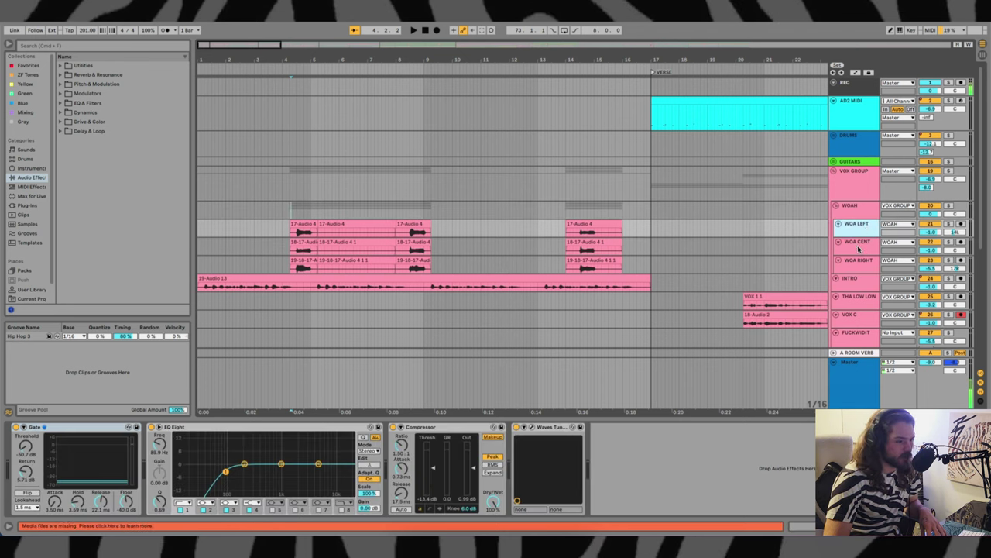
pyautogui.click(858, 247)
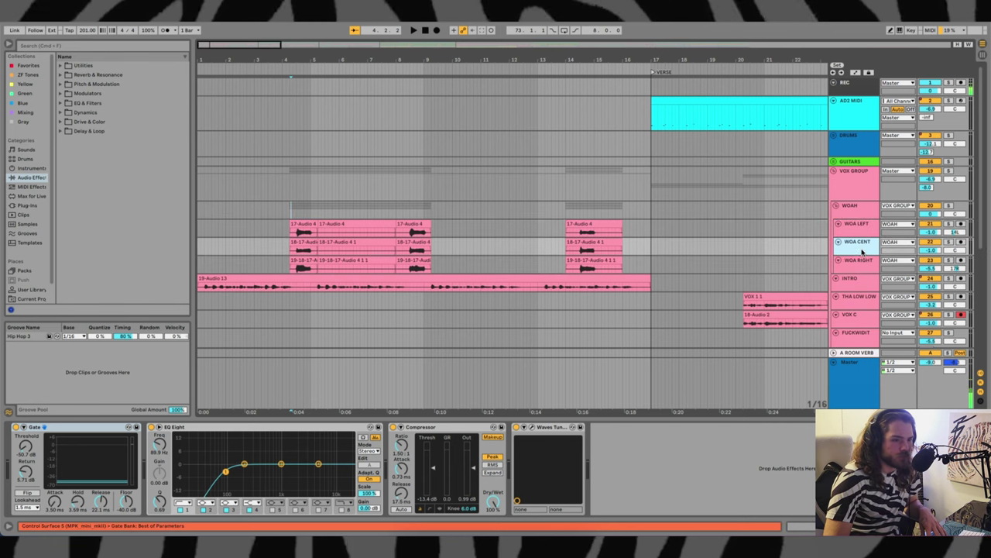
pyautogui.click(865, 223)
pyautogui.click(858, 210)
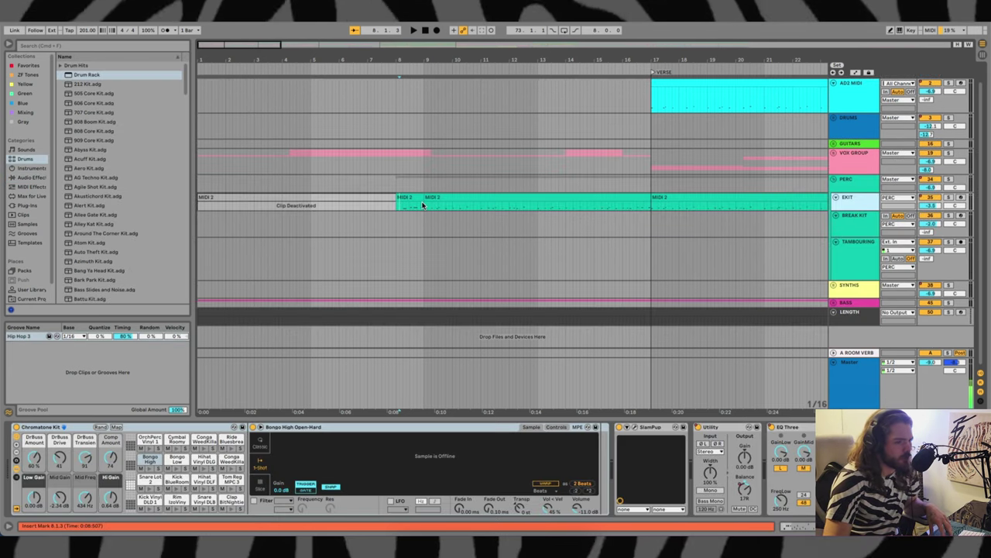
# Play the EKIT percussion clip from bar 8 into the intro
pyautogui.click(396, 208)
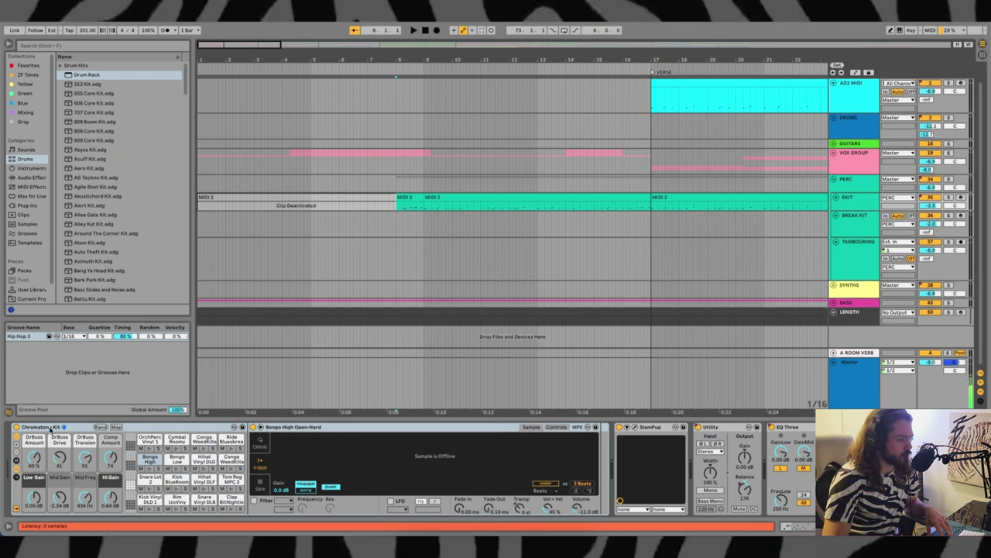
pyautogui.click(406, 208)
pyautogui.press('space')
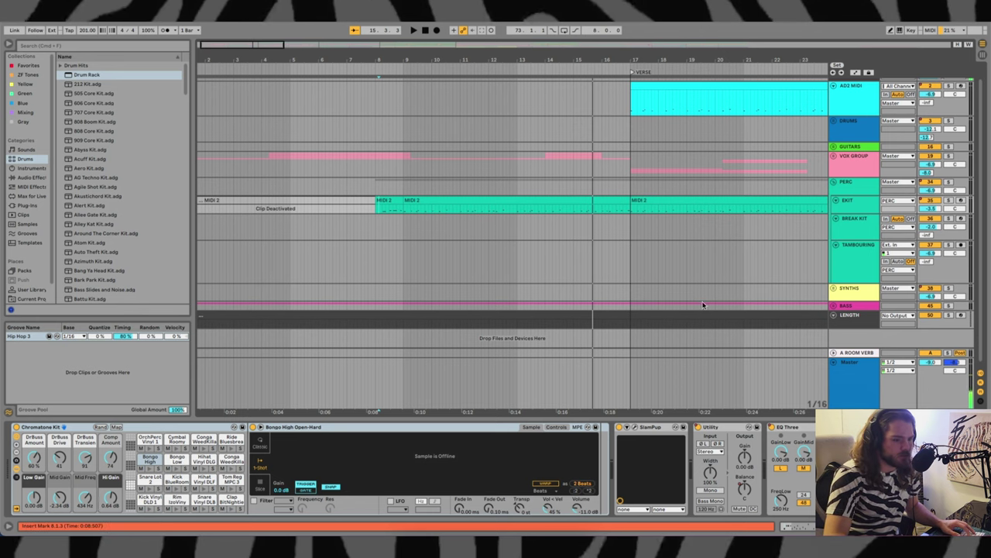
# Open Addictive Drums 2 on the AD2 MIDI track, inspect its drum kit and mixer, and close the window
pyautogui.click(402, 220)
pyautogui.hscroll(5, 403, 219)
pyautogui.scroll(1, 403, 219)
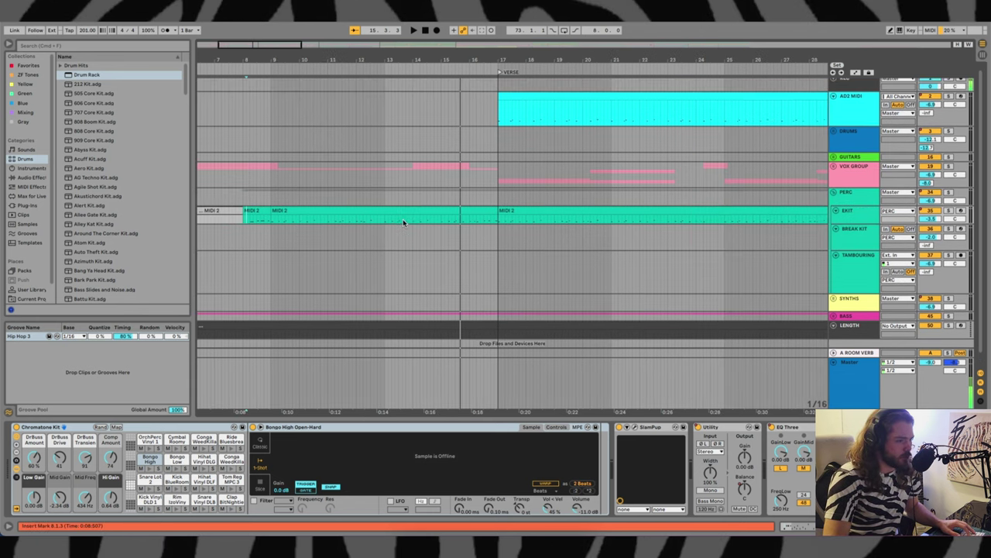
pyautogui.click(453, 143)
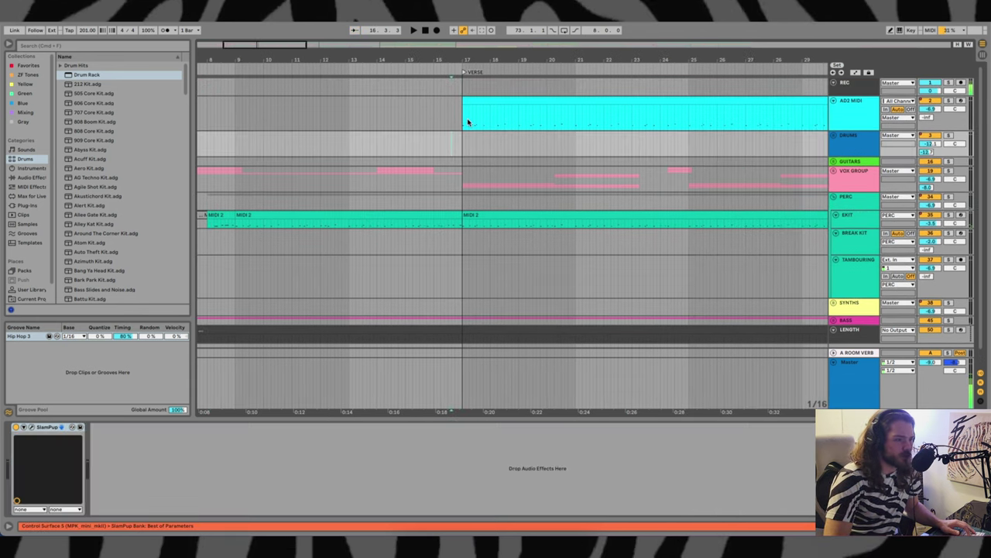
pyautogui.click(848, 138)
pyautogui.click(839, 120)
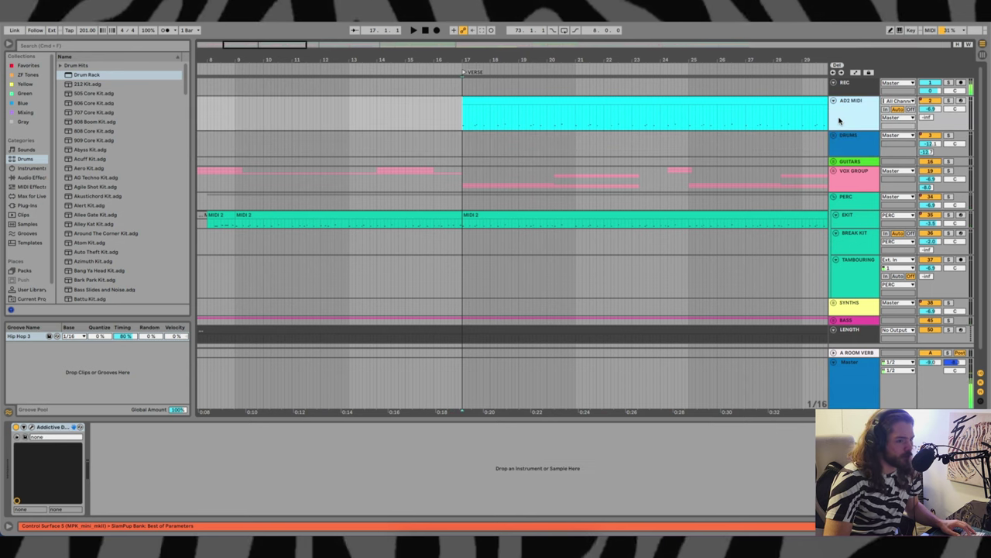
pyautogui.click(33, 429)
pyautogui.moveTo(471, 184); pyautogui.dragTo(313, 111)
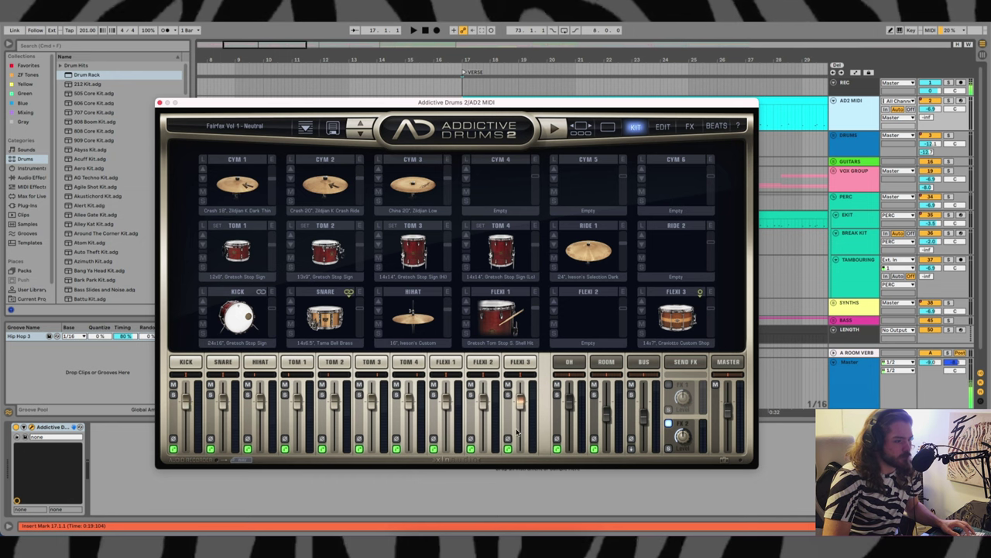
pyautogui.press('super+alt+p')
# Unfold the DRUMS group and shrink the track heights to show all its drum channels
pyautogui.click(848, 140)
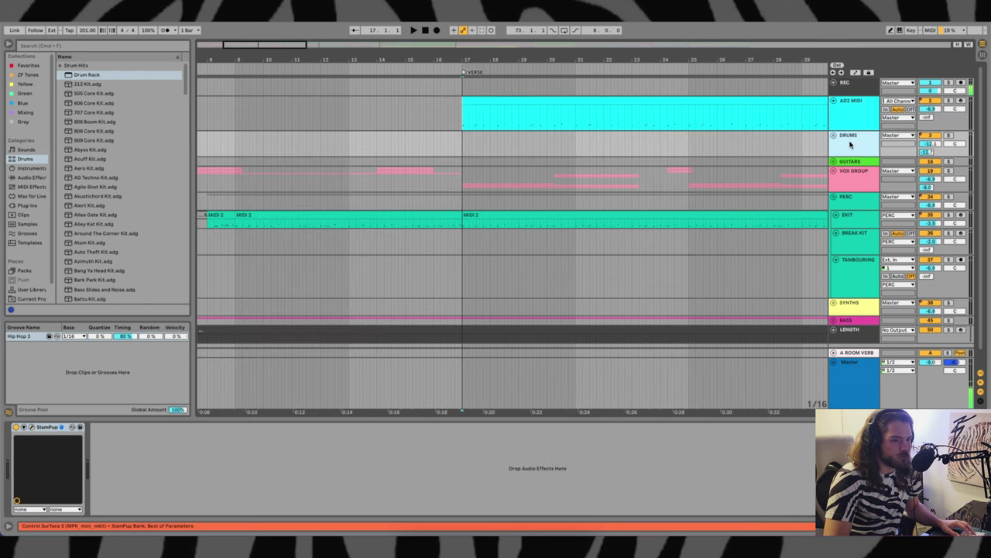
pyautogui.click(834, 136)
pyautogui.click(860, 193)
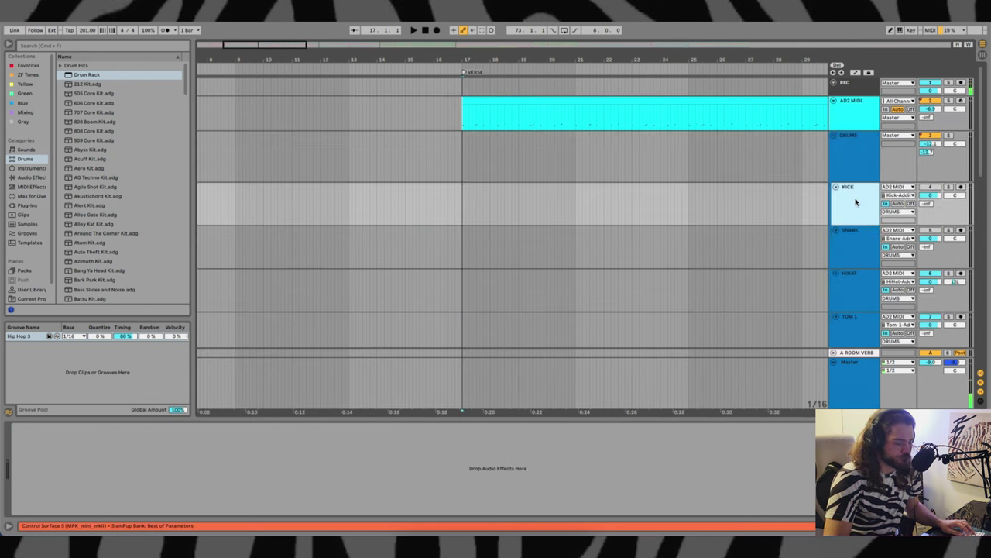
pyautogui.hotkey('alt', 'u')
pyautogui.scroll(-3, 878, 282)
# Examine the effects on the individual drum channels between ROOM and KICK, including OVERHEAD and FLEX 3
pyautogui.click(868, 208)
pyautogui.click(862, 178)
pyautogui.click(862, 172)
pyautogui.click(864, 155)
pyautogui.click(867, 136)
pyautogui.click(866, 120)
pyautogui.click(865, 130)
pyautogui.click(864, 116)
pyautogui.click(865, 99)
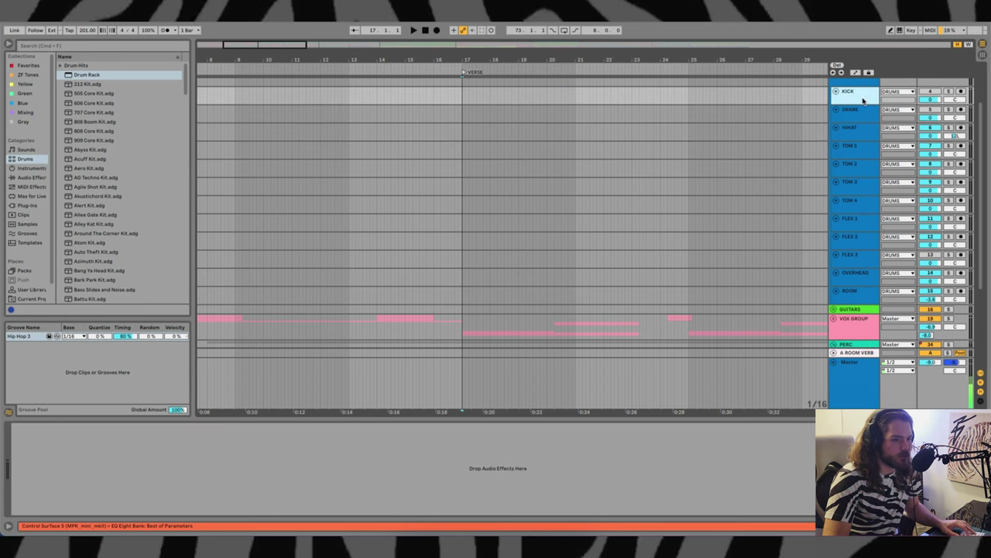
pyautogui.click(849, 293)
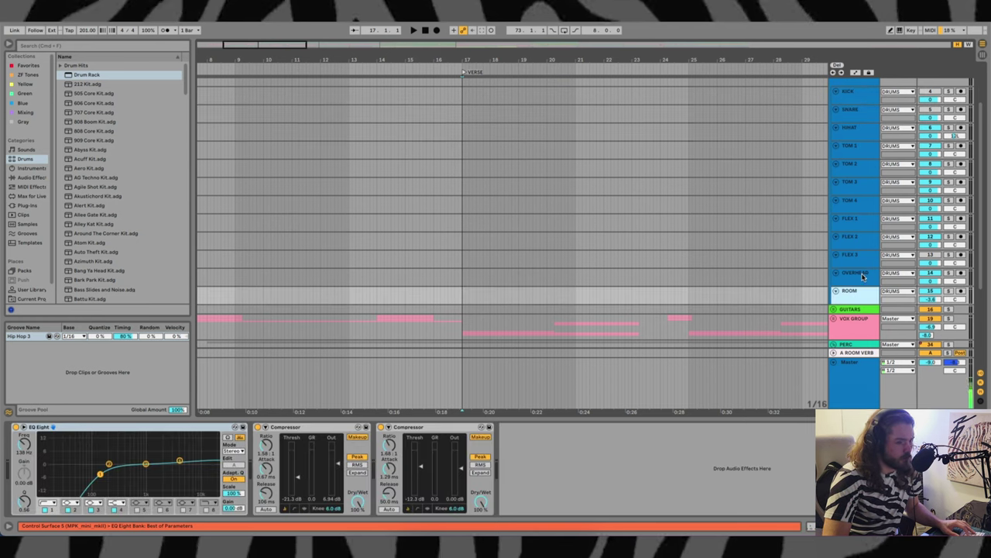
pyautogui.click(857, 277)
pyautogui.click(855, 258)
# Open the SlamPup plug-in on the DRUMS group and move its window into view
pyautogui.press('Left')
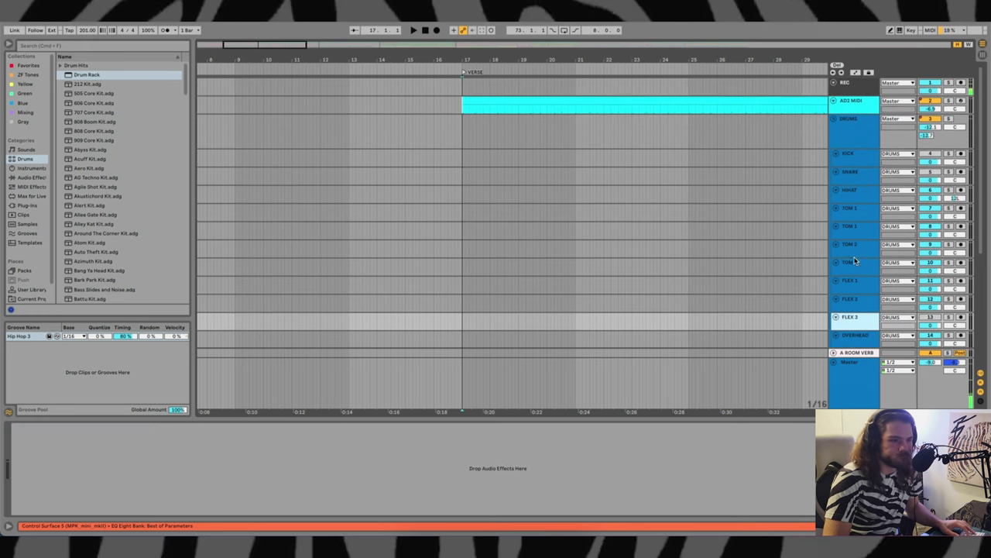
pyautogui.click(31, 429)
pyautogui.moveTo(802, 329); pyautogui.dragTo(370, 131)
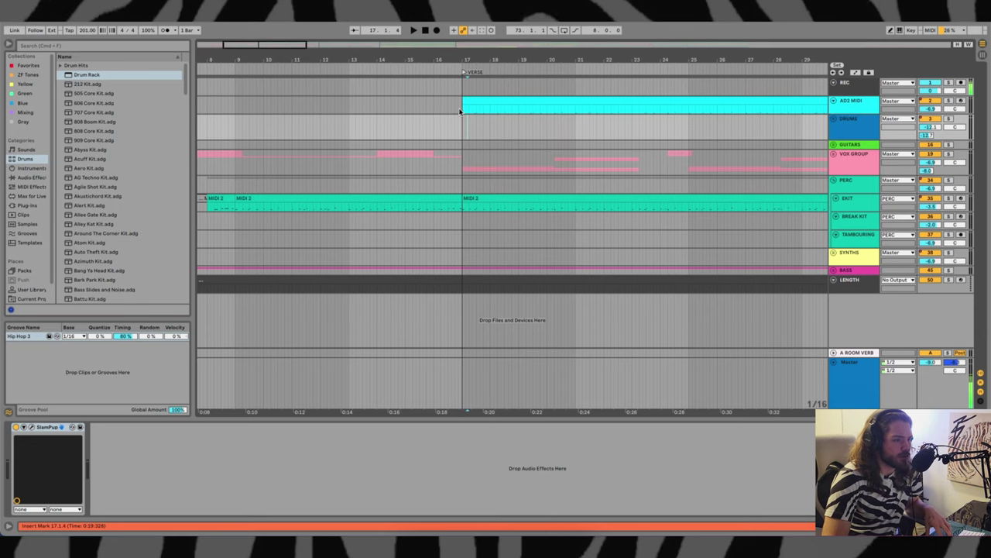
# Place the insert mark at the start of the VERSE on the AD2 MIDI track and show the EKIT track's devices
pyautogui.click(459, 109)
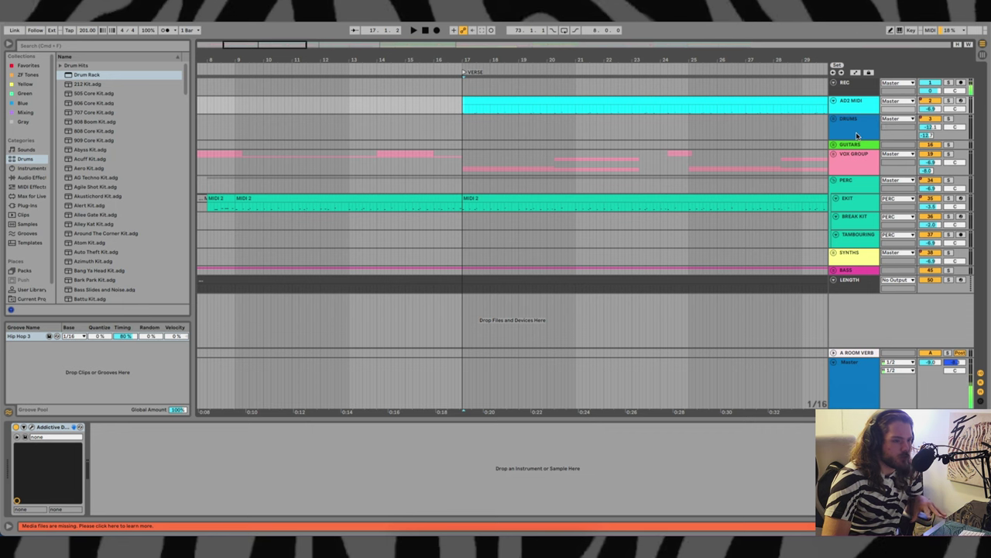
pyautogui.click(867, 199)
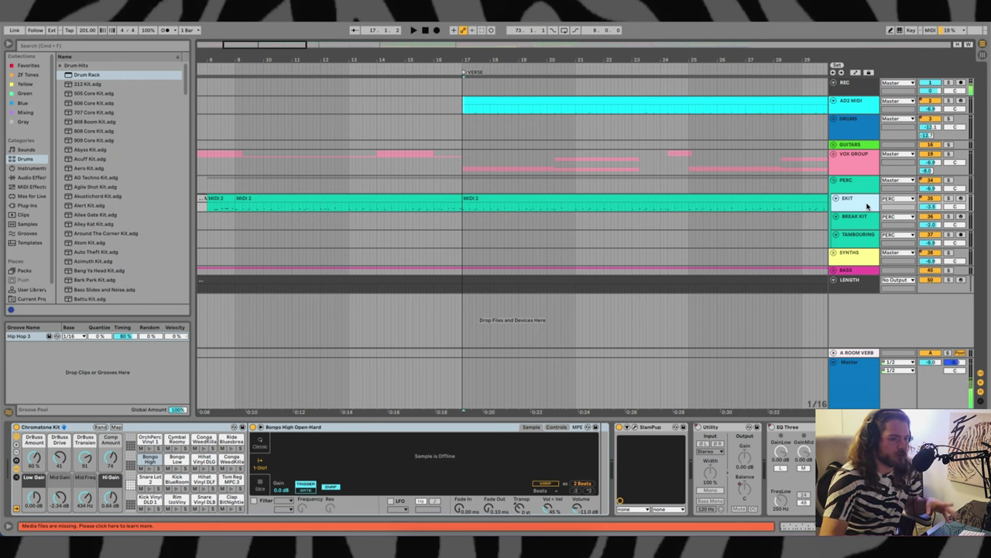
# Audition the DRUMS and PERC groups together from the start of the VERSE, and return the insert mark to that point on the EKIT track
pyautogui.press('space')
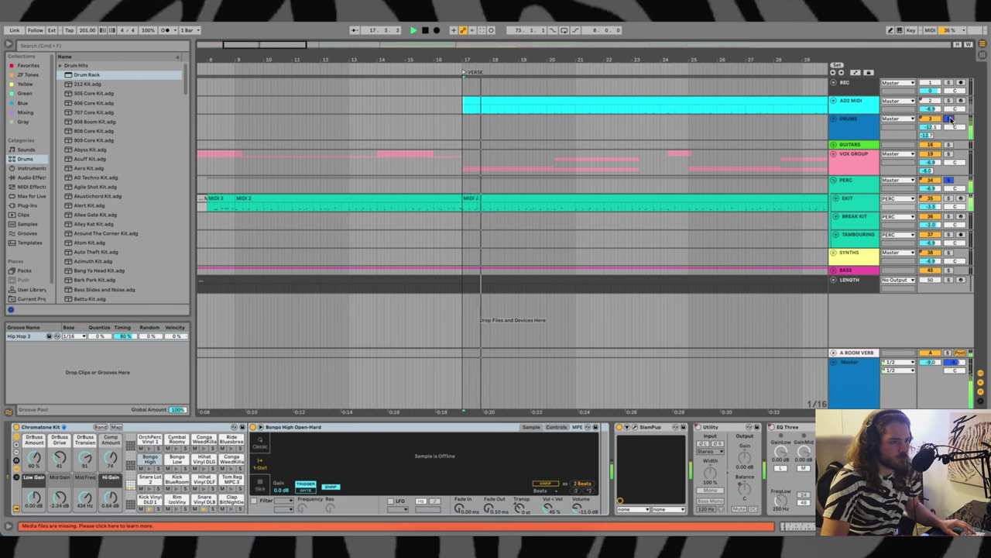
pyautogui.click(949, 118)
pyautogui.hscroll(3, 634, 145)
pyautogui.hscroll(1, 634, 145)
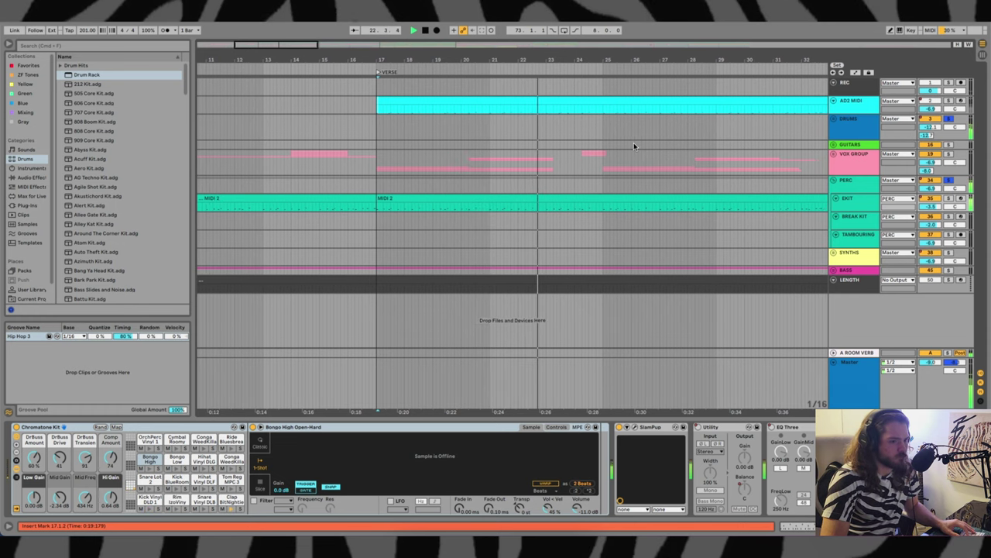
pyautogui.click(377, 122)
pyautogui.press('space')
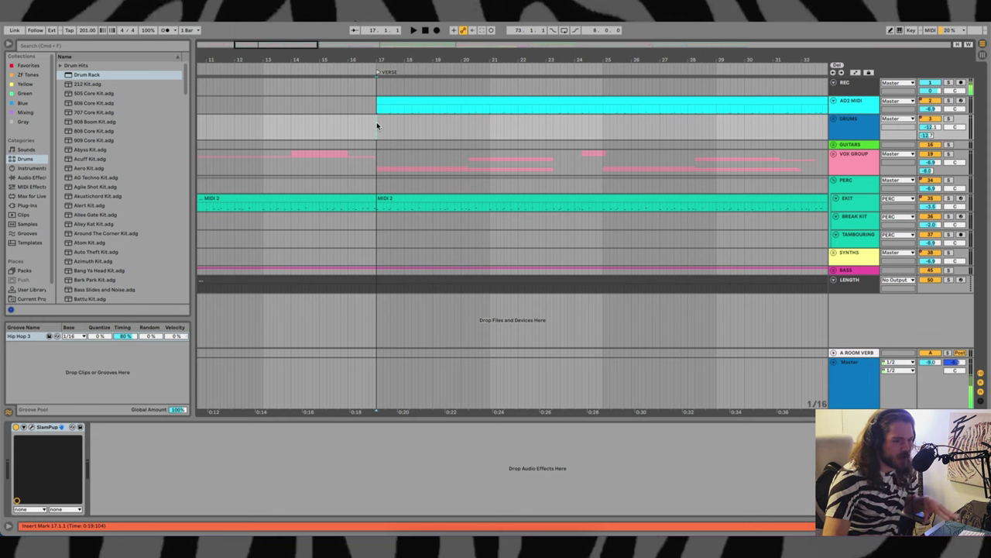
pyautogui.click(378, 205)
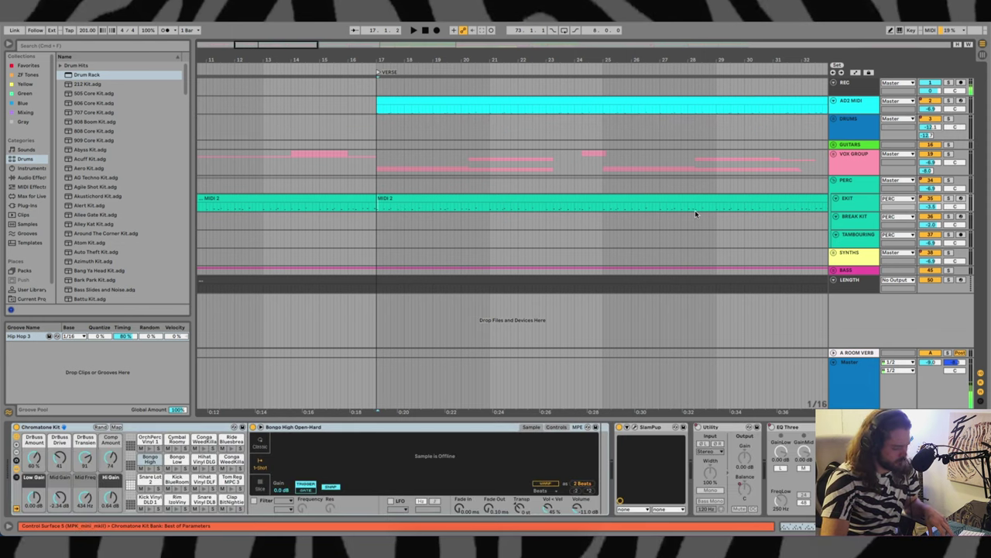
# Unfold the BASS group and audition it from the start of the VERSE
pyautogui.click(376, 270)
pyautogui.press('Right')
pyautogui.press('space')
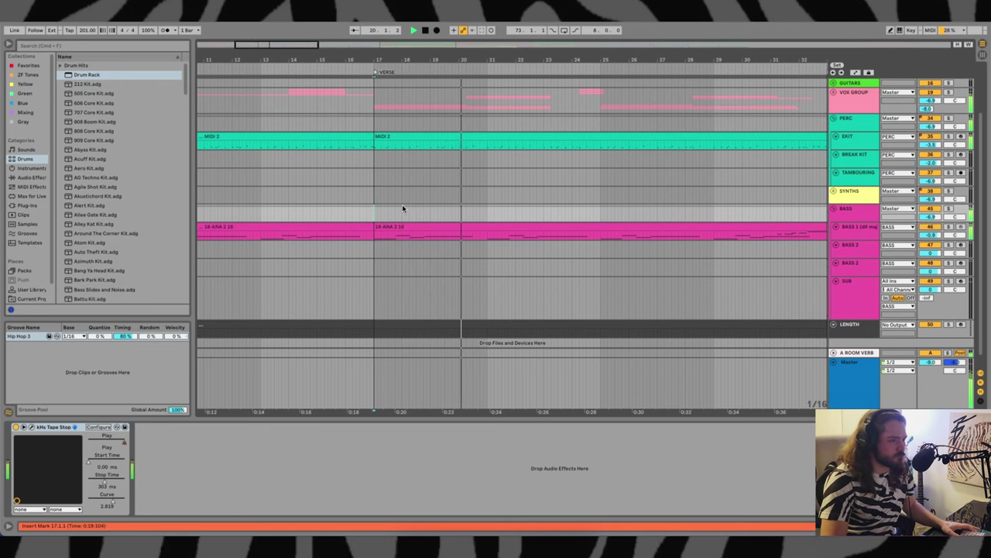
pyautogui.scroll(-1, 397, 199)
pyautogui.hscroll(5, 398, 199)
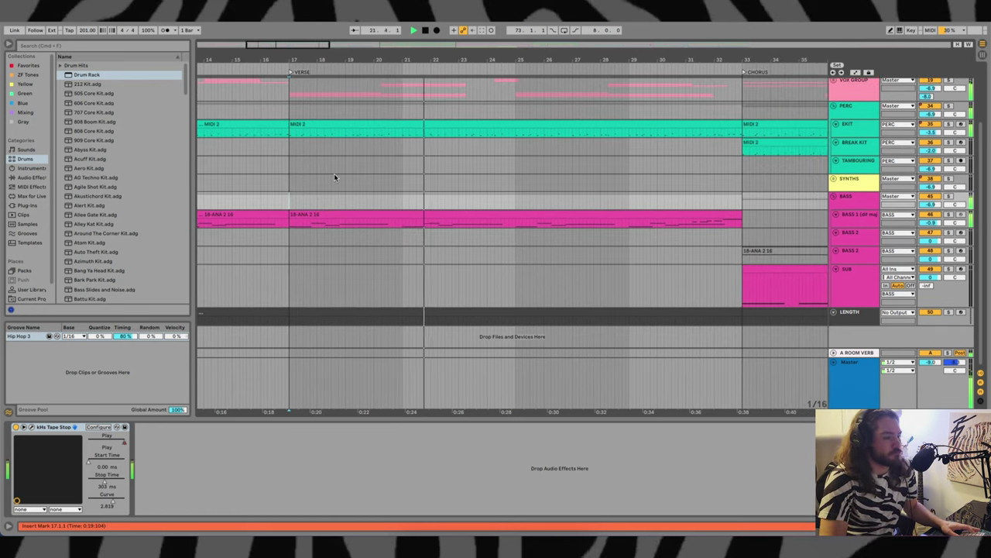
pyautogui.hscroll(2, 317, 181)
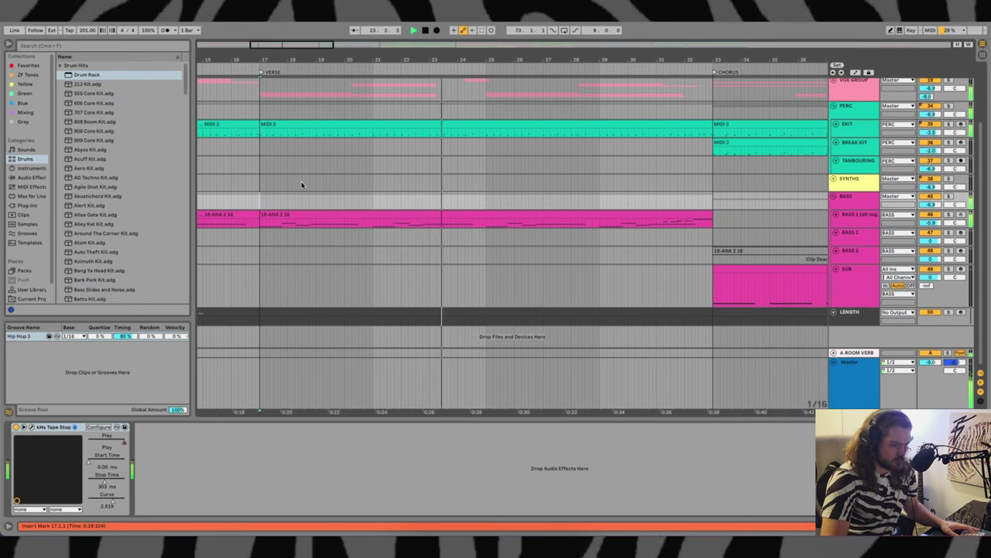
pyautogui.press('space')
# Open the ANA 2 synth on the BASS 1 track, look at its preset browser and preset bank list, and close its window
pyautogui.click(260, 220)
pyautogui.click(862, 219)
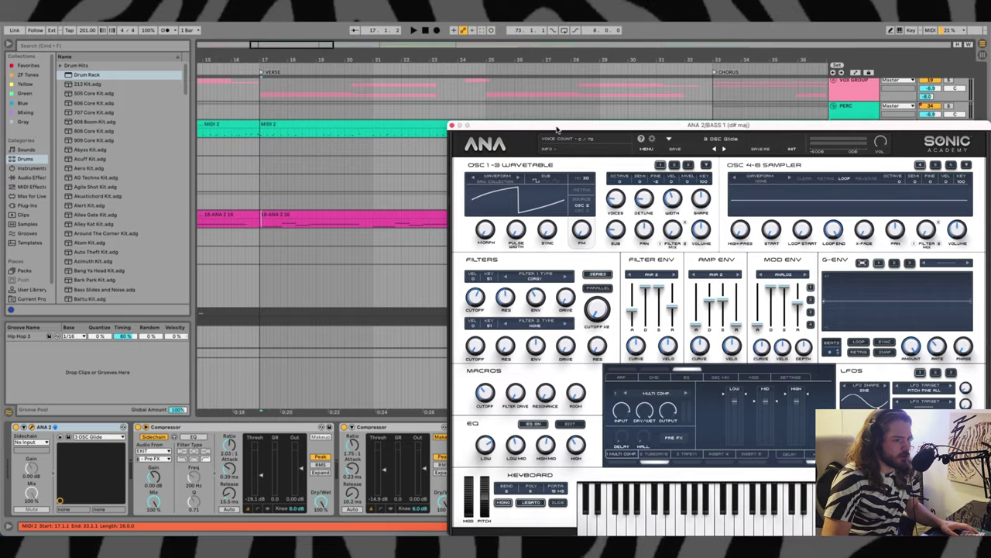
pyautogui.moveTo(562, 130); pyautogui.dragTo(303, 90)
pyautogui.click(455, 103)
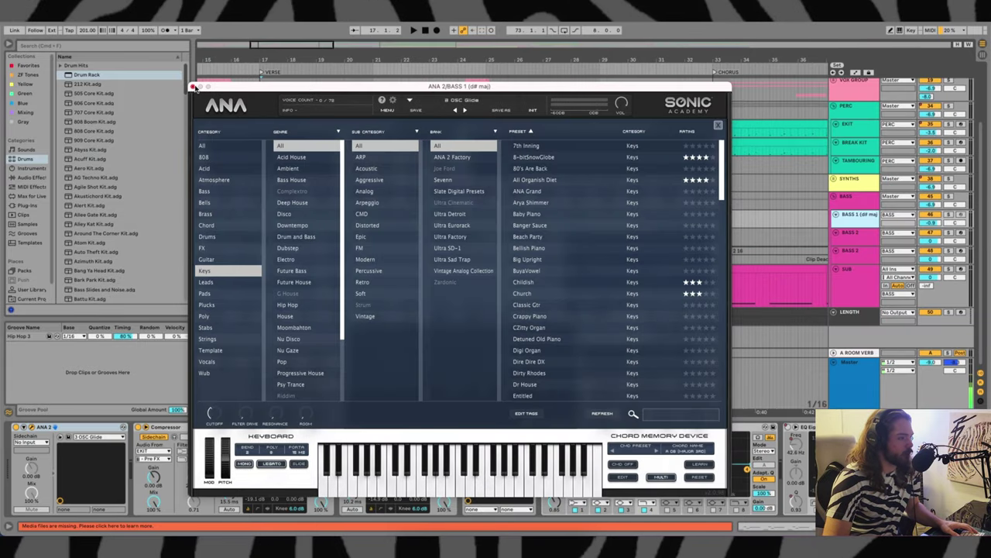
pyautogui.click(410, 101)
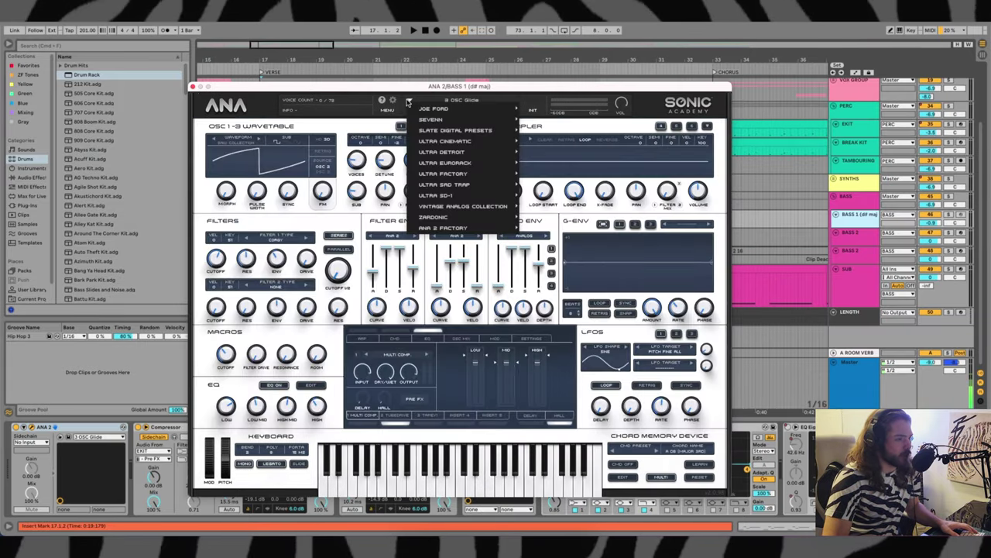
pyautogui.click(251, 94)
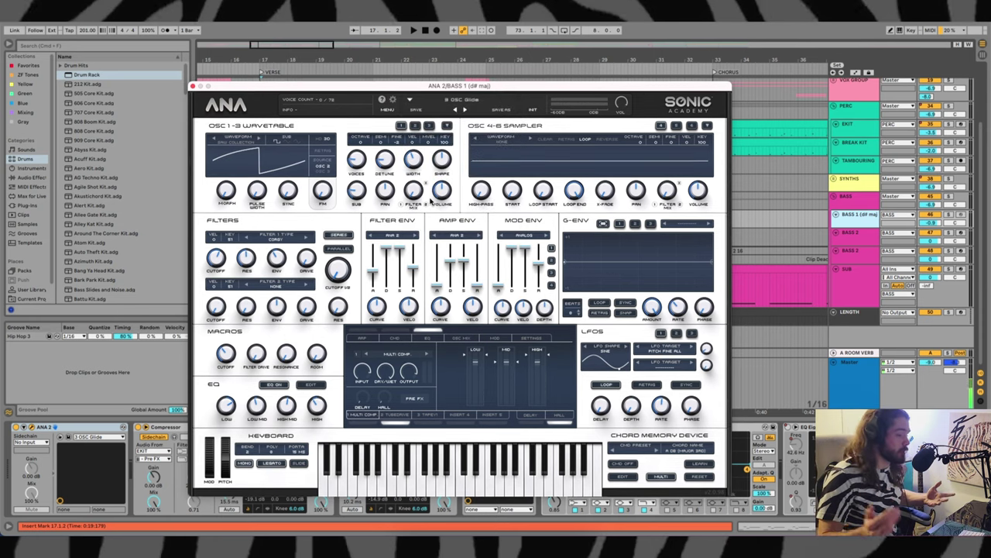
pyautogui.click(193, 87)
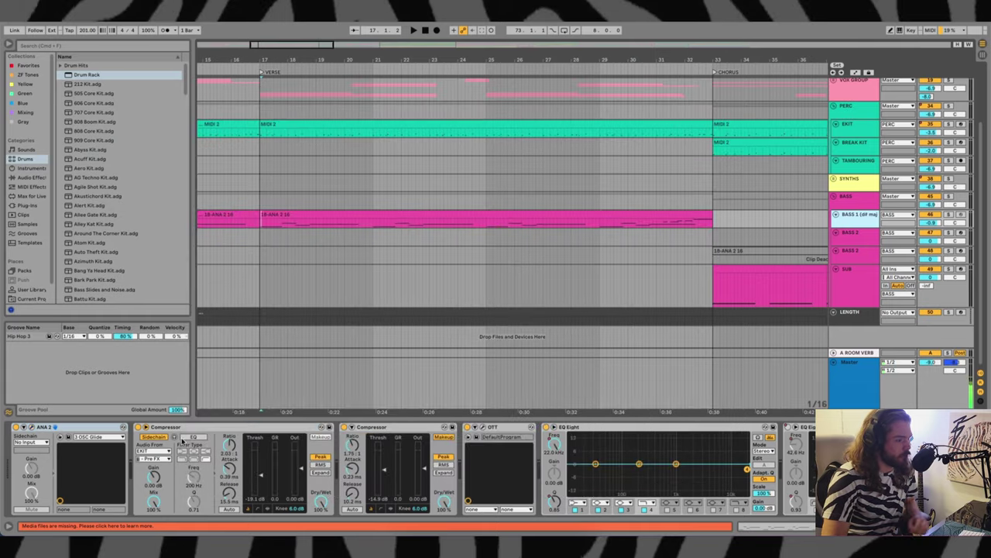
# Inspect the first Compressor on BASS 1 and its list of sidechain sources, keeping EKIT as the source
pyautogui.click(163, 427)
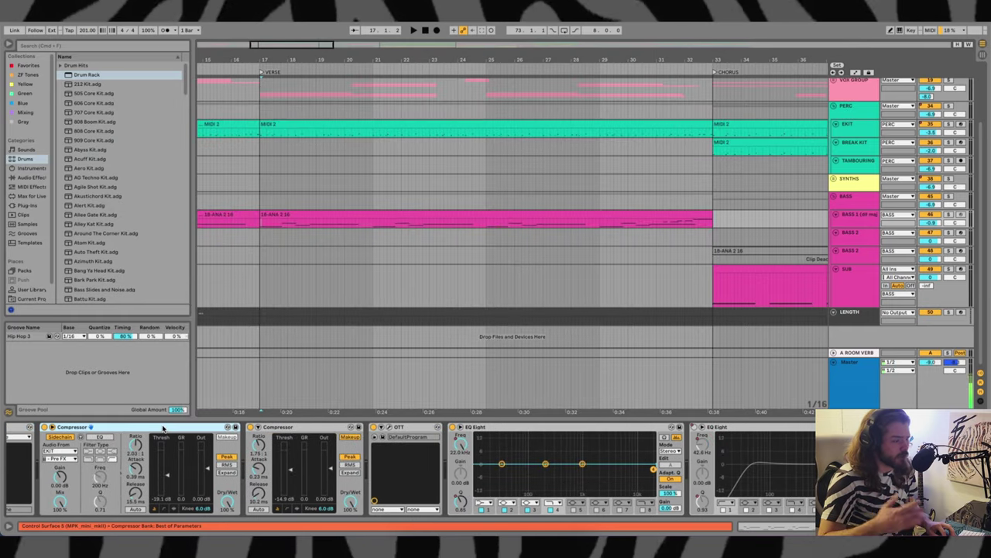
pyautogui.click(44, 453)
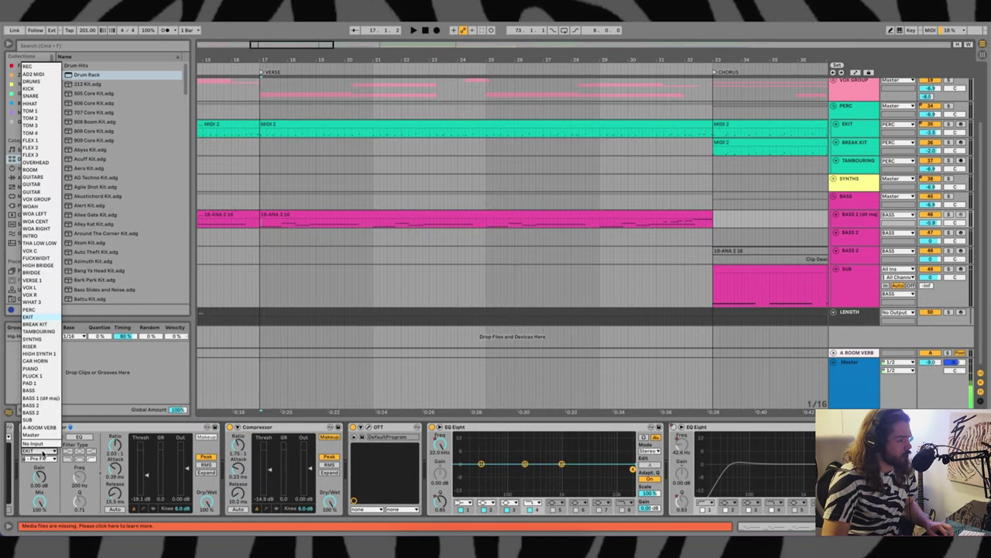
pyautogui.click(44, 455)
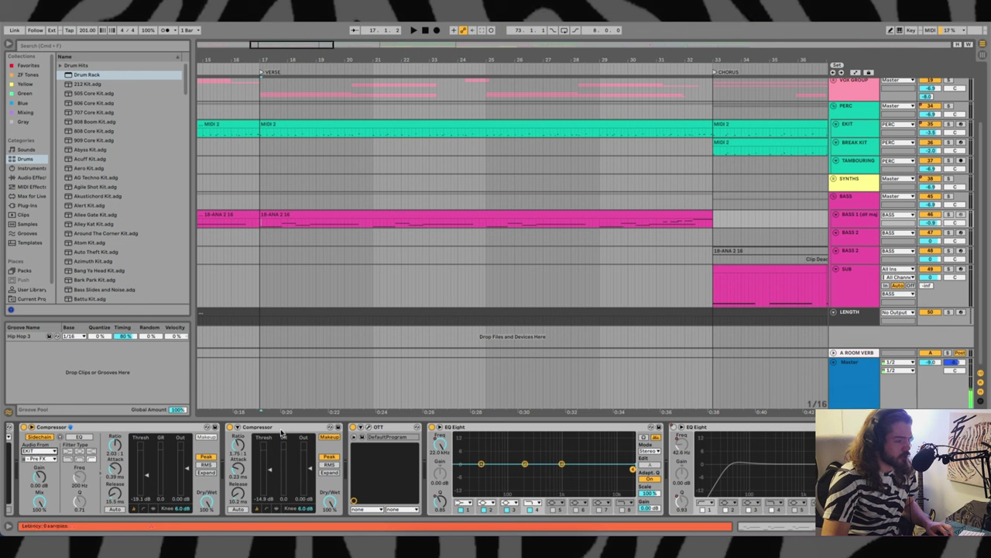
# Open the OTT plug-in on BASS 1, move its window over the arrangement, and close it
pyautogui.hscroll(2, 283, 436)
pyautogui.click(322, 428)
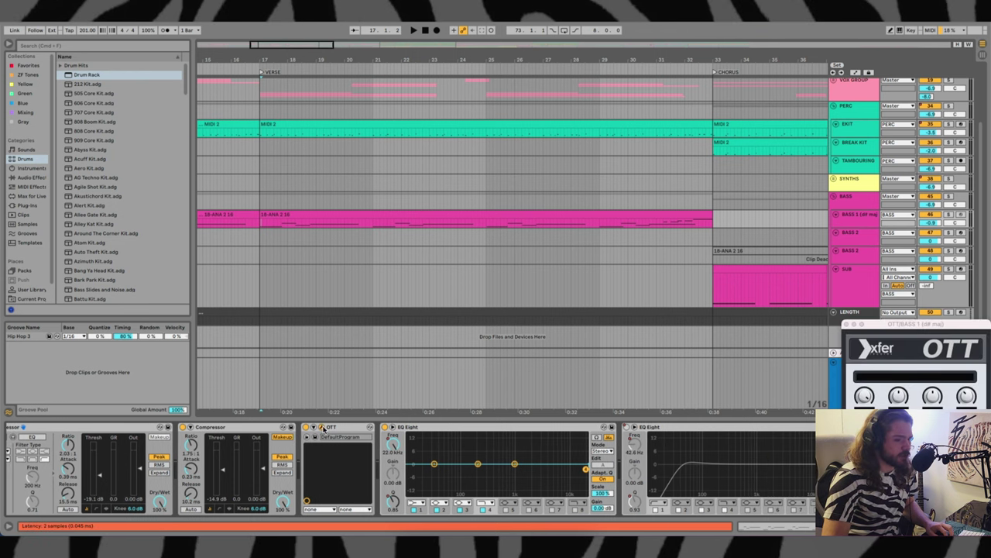
pyautogui.moveTo(955, 328); pyautogui.dragTo(738, 214)
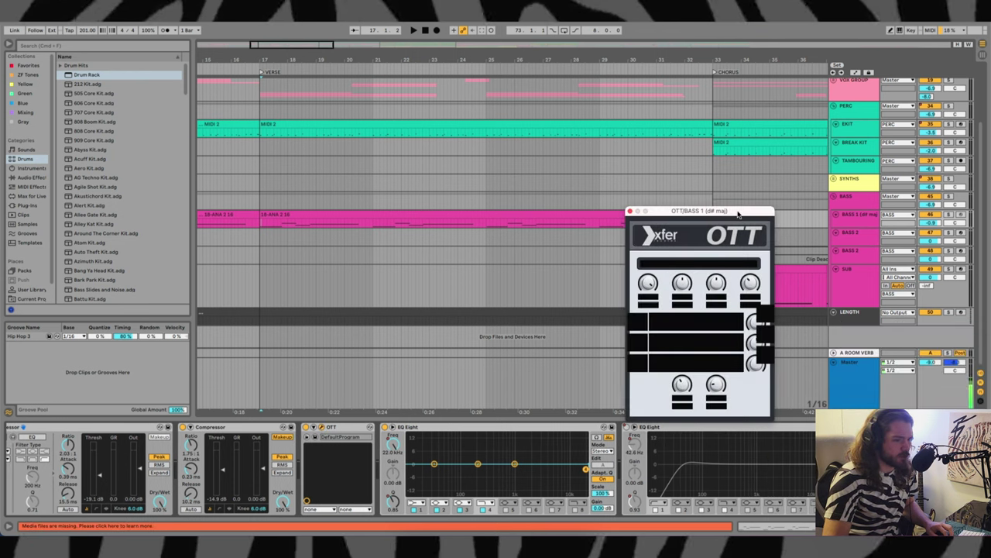
pyautogui.moveTo(664, 213); pyautogui.dragTo(619, 177)
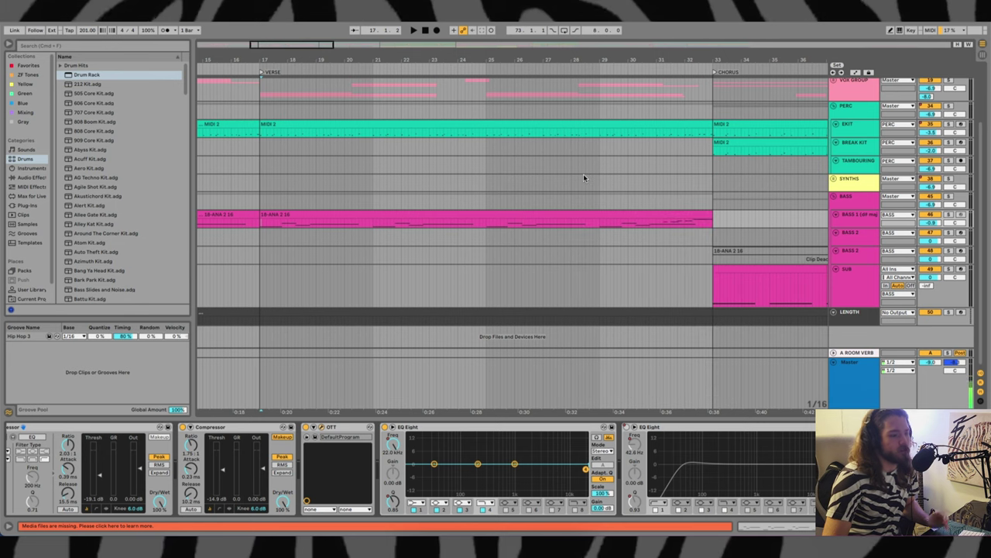
pyautogui.click(584, 175)
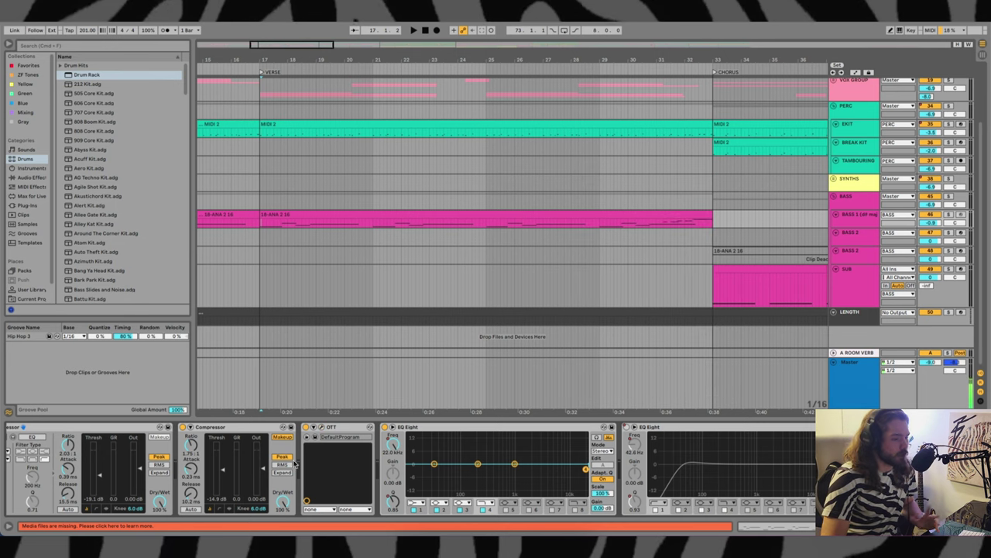
# Examine the OTT and the two EQ Eight devices in the BASS 1 effect chain
pyautogui.click(344, 428)
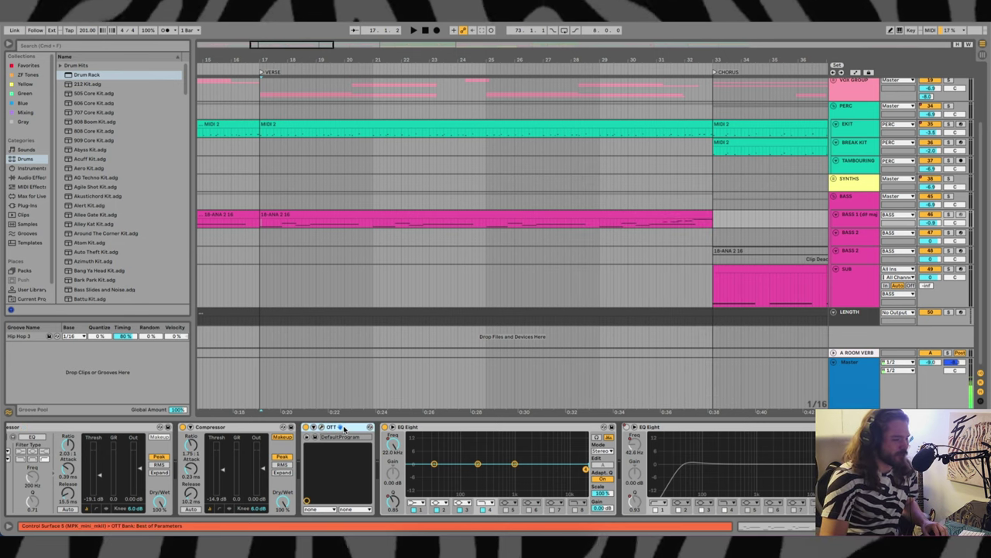
pyautogui.click(430, 428)
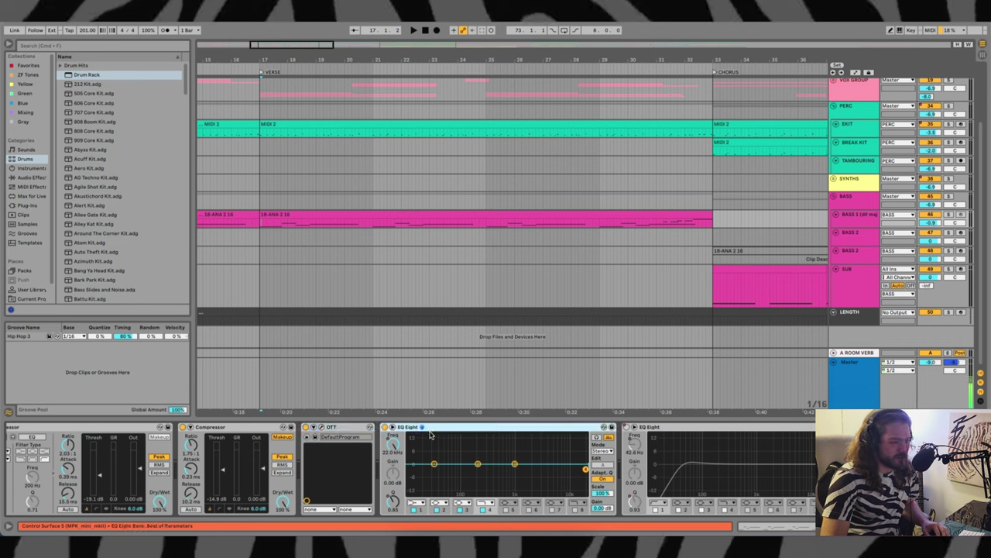
pyautogui.click(707, 428)
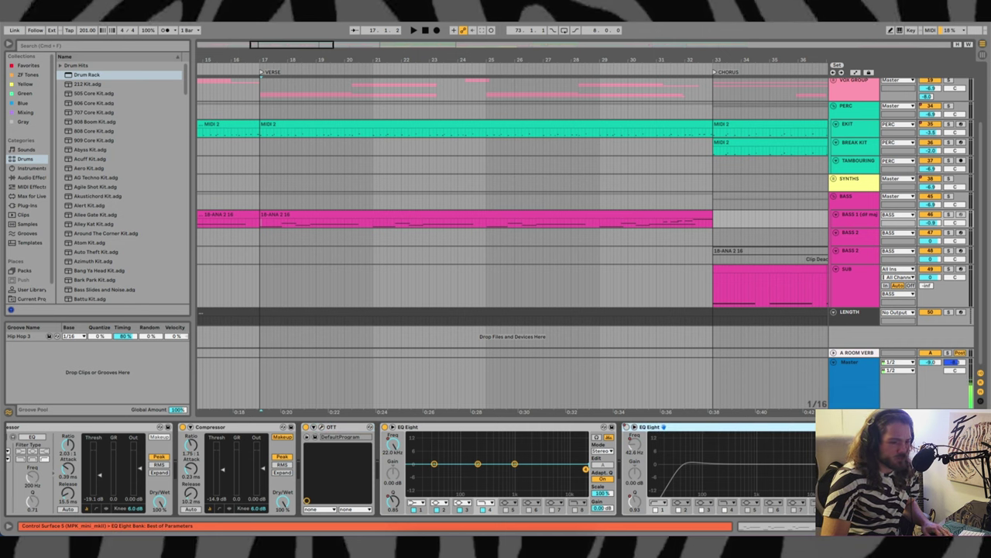
# Show the frequency automation of the second EQ Eight and examine the automation lane on an enlarged BASS 1 track, then hide automation
pyautogui.rightClick(634, 440)
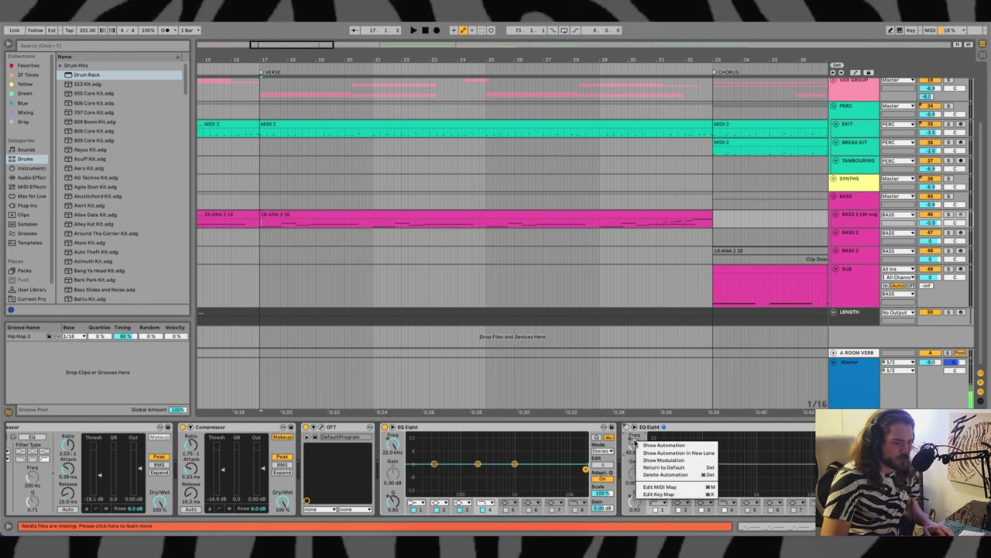
pyautogui.click(651, 445)
pyautogui.scroll(-5, 407, 239)
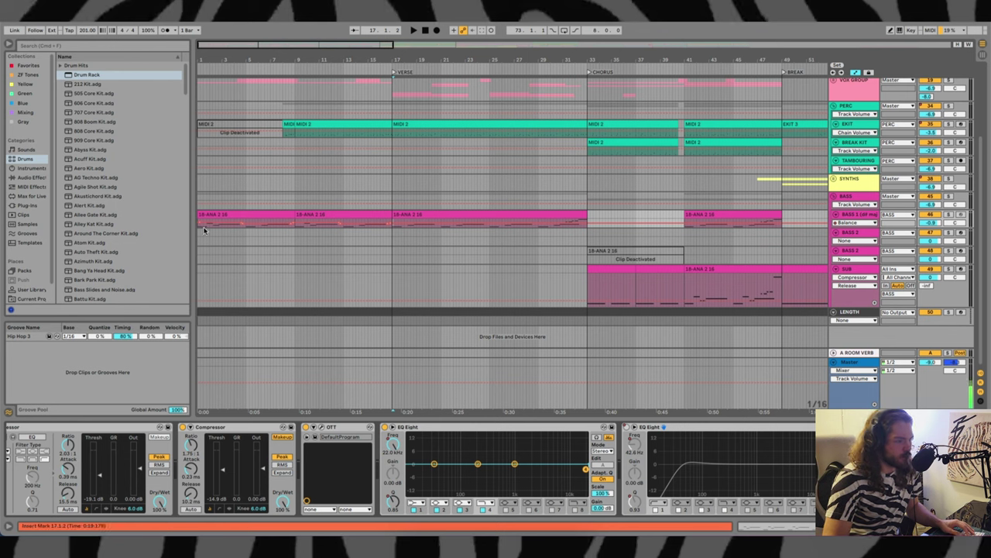
pyautogui.hotkey('alt', '+')
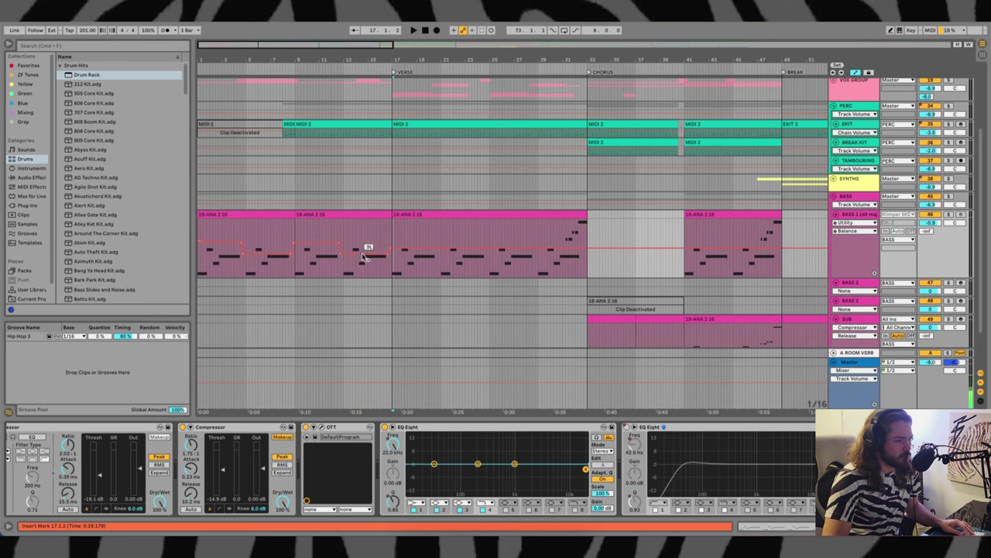
pyautogui.hscroll(6, 578, 281)
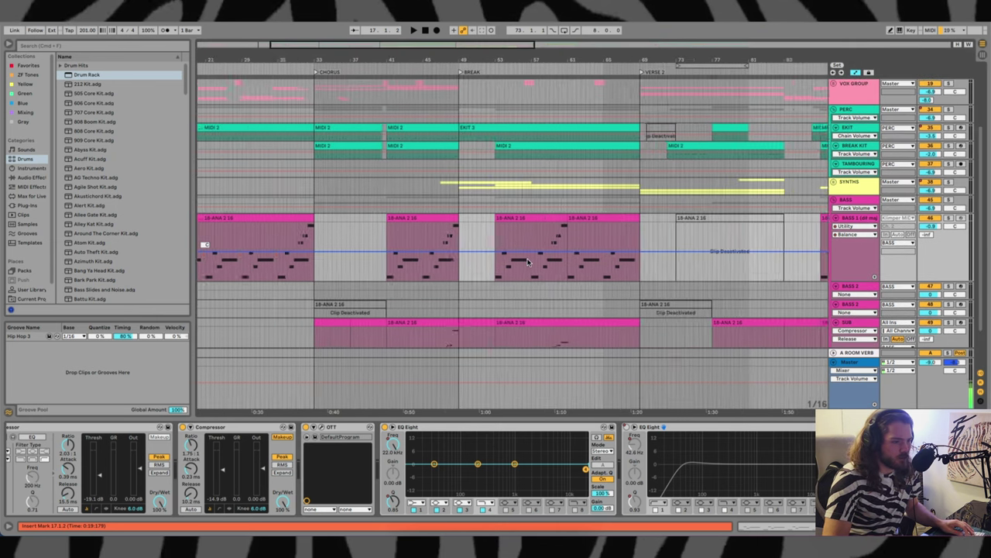
pyautogui.scroll(-3, 503, 255)
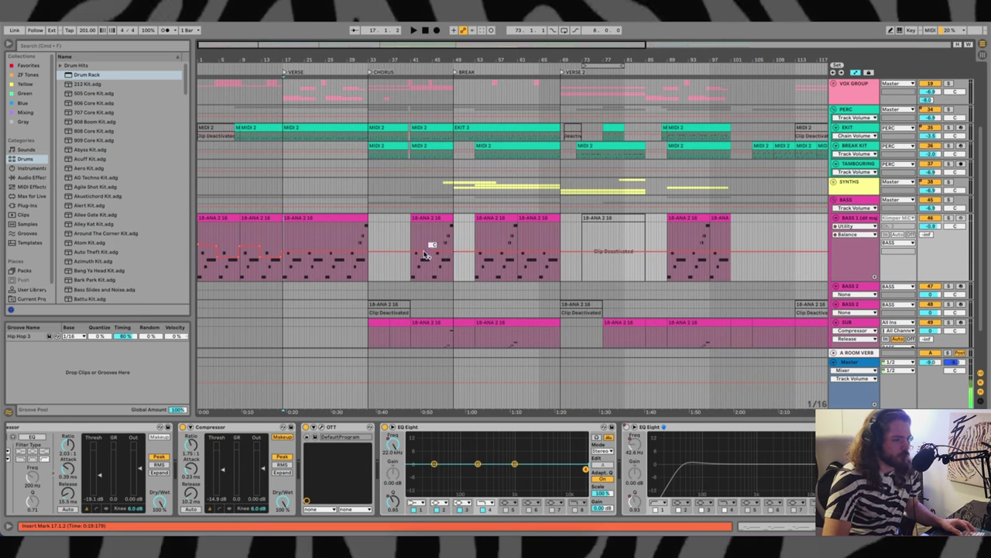
pyautogui.scroll(4, 373, 248)
pyautogui.scroll(-3, 431, 218)
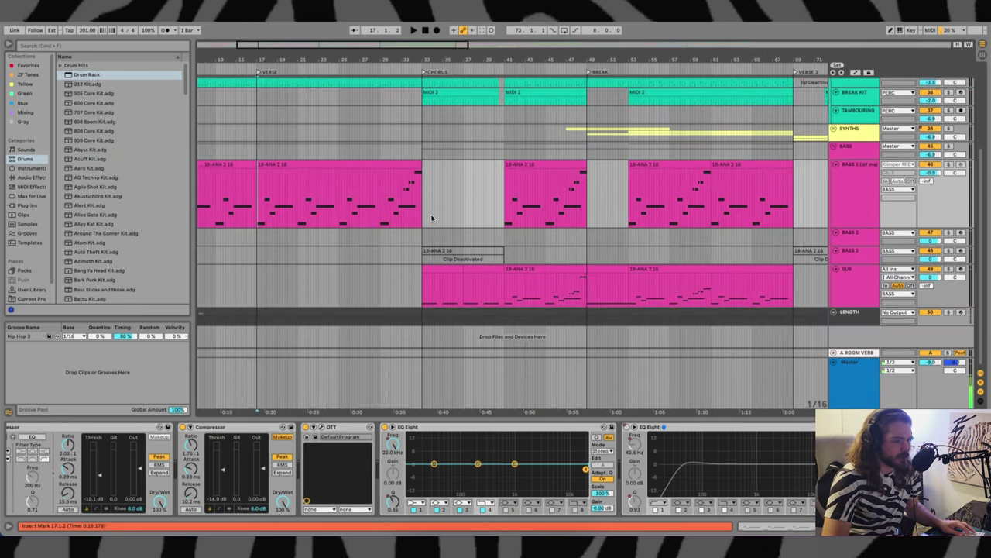
# Shrink the BASS 1 track height and show the SUB track's devices
pyautogui.click(861, 212)
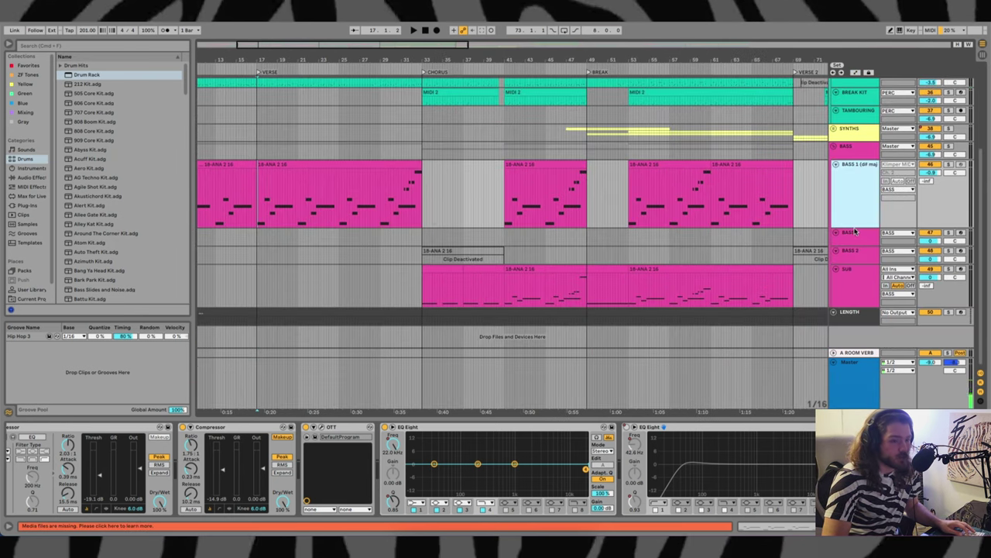
pyautogui.moveTo(854, 226); pyautogui.dragTo(855, 180)
pyautogui.click(855, 246)
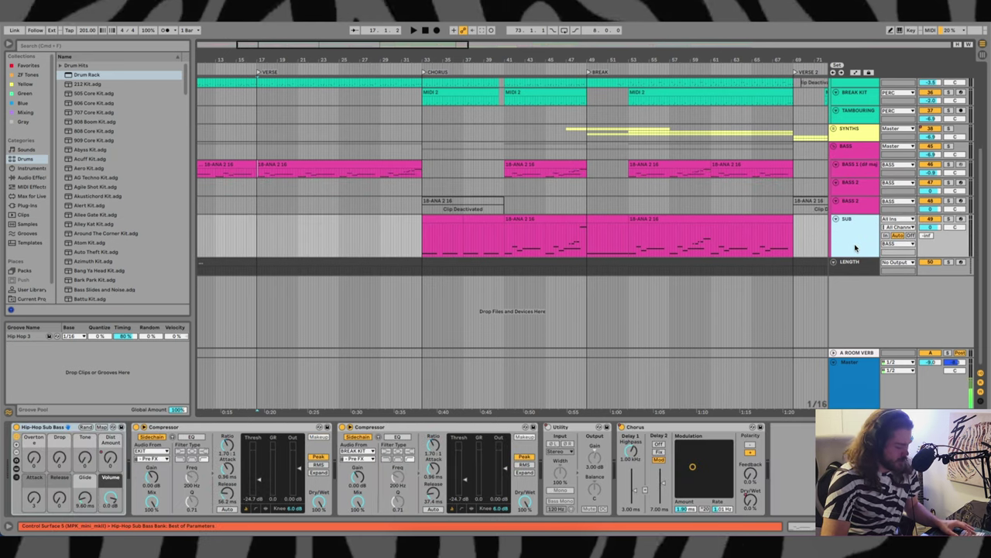
# Audition the SUB track from the start of the CHORUS and from around bar 41, and return the insert mark to the first bar of the CHORUS
pyautogui.click(422, 242)
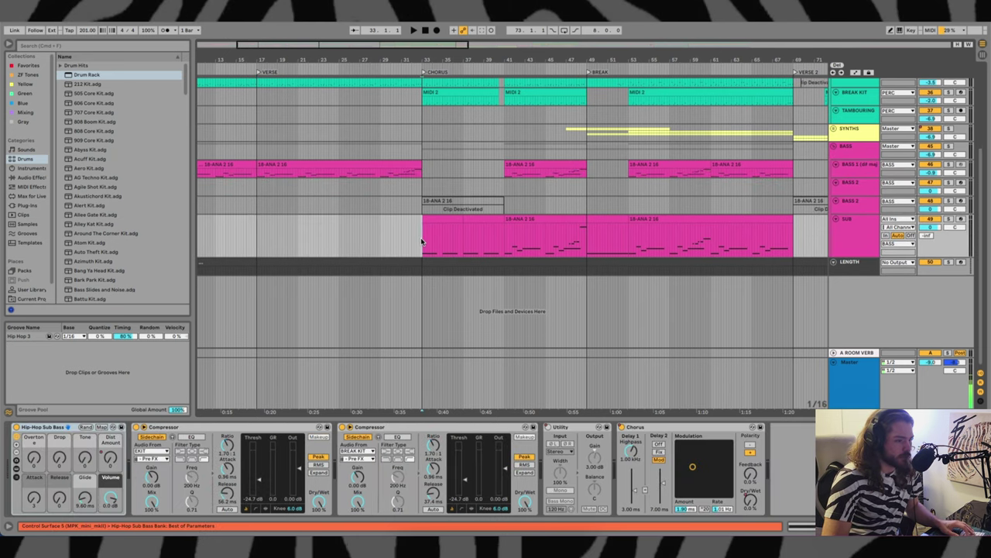
pyautogui.press('space')
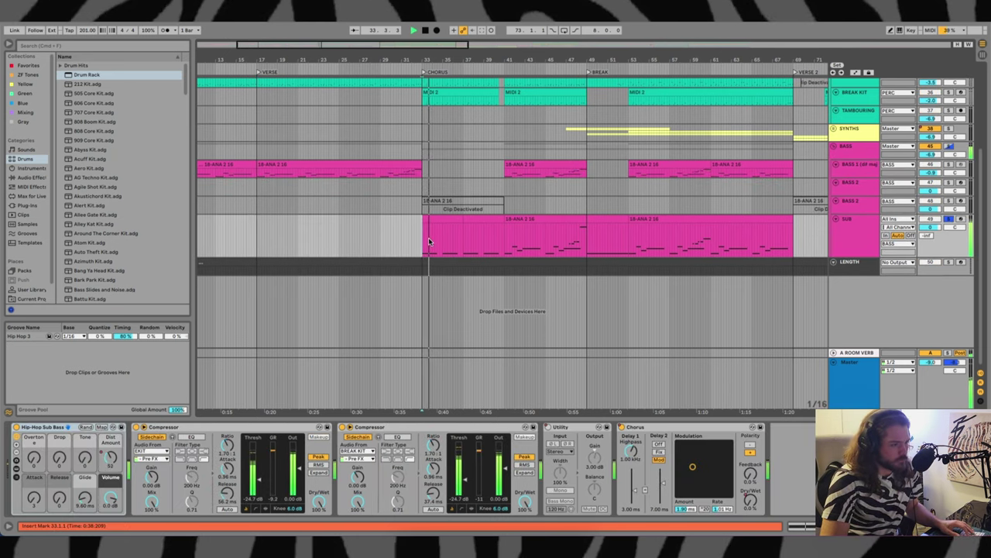
pyautogui.press('space')
pyautogui.click(503, 234)
pyautogui.press('space')
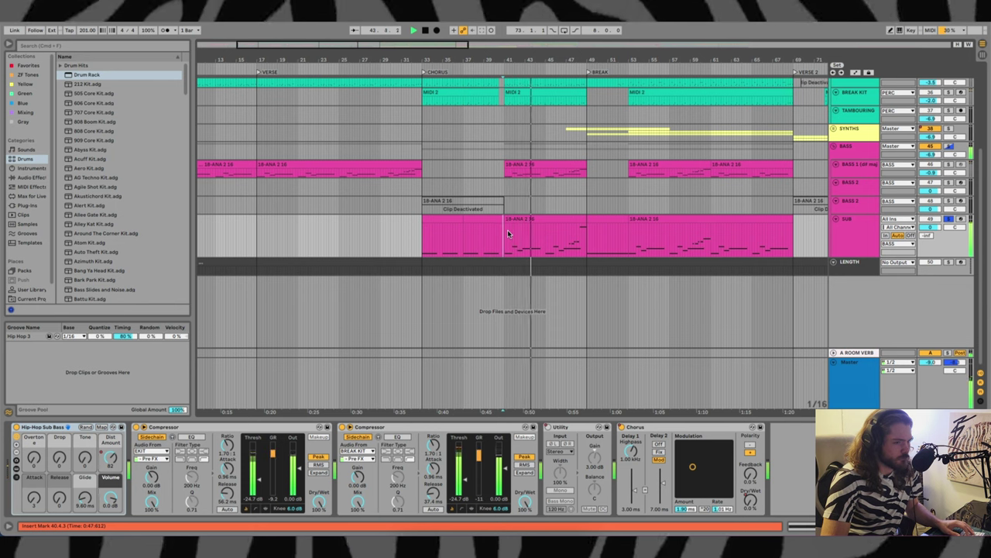
pyautogui.press('space')
pyautogui.click(422, 243)
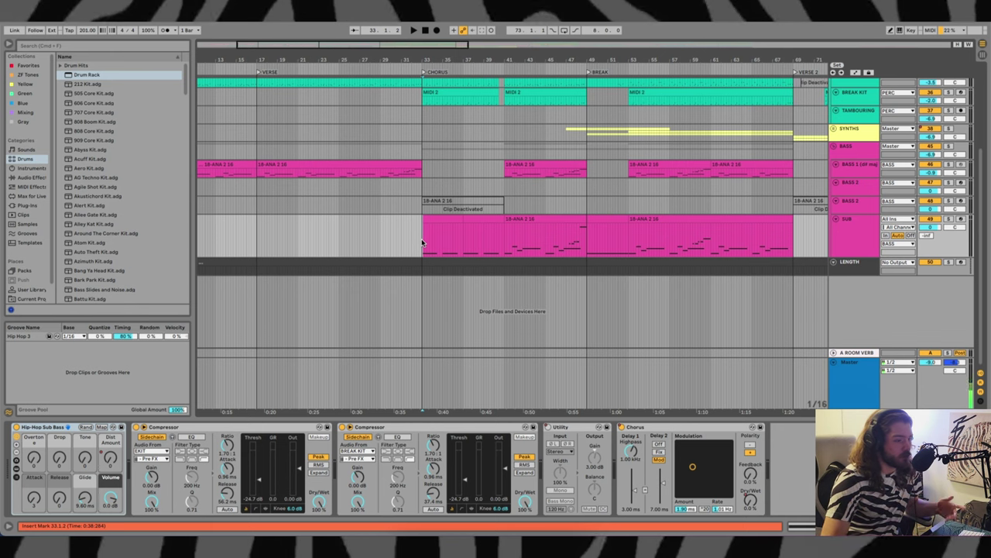
pyautogui.click(431, 243)
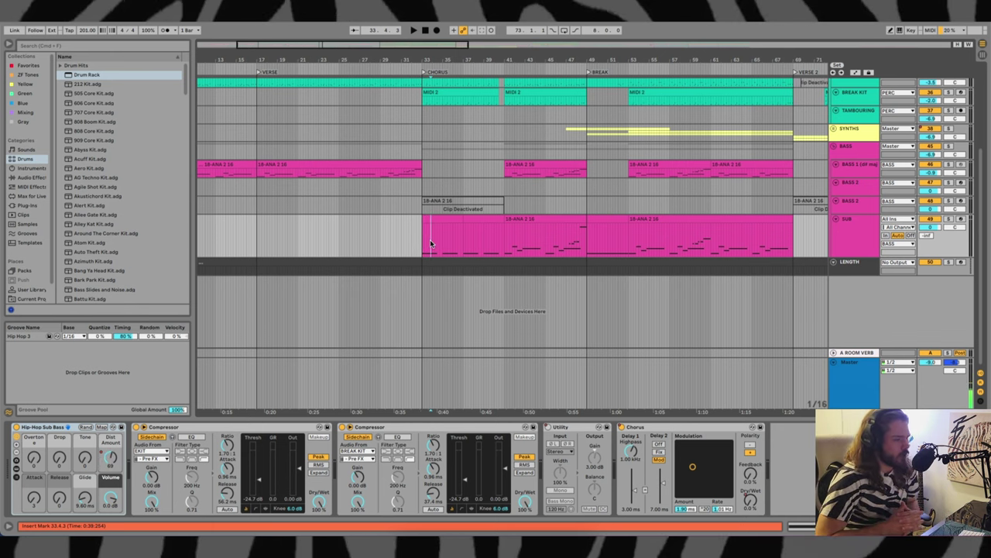
# Show the Dist Amount automation of the Hip-Hop Sub Bass rack on the SUB track and examine its curves from the CHORUS start to bar 41
pyautogui.click(423, 252)
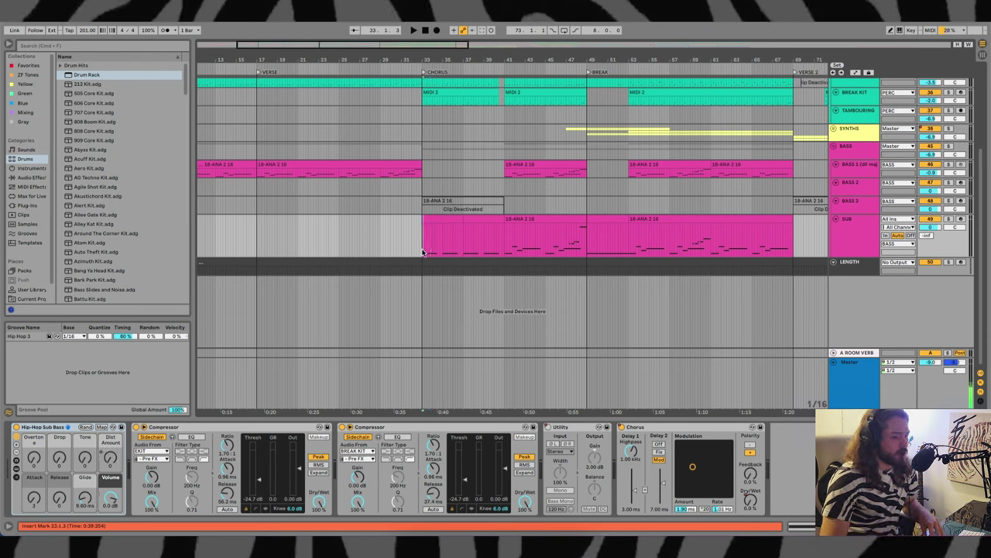
pyautogui.click(422, 252)
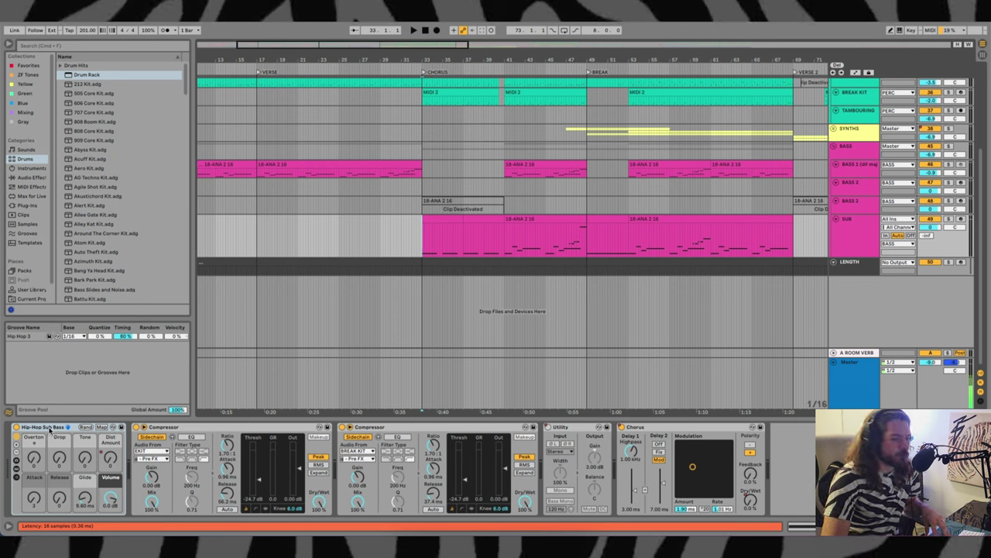
pyautogui.rightClick(110, 460)
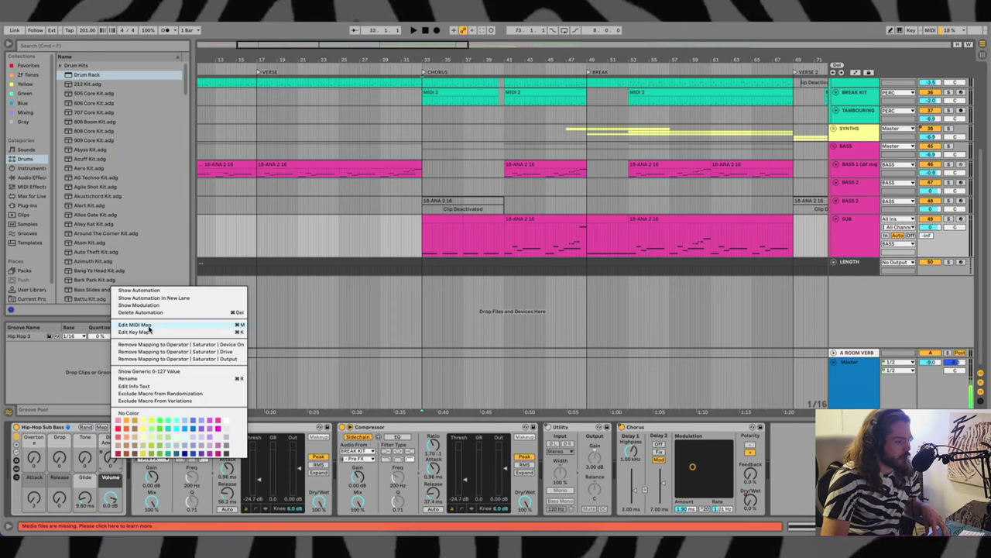
pyautogui.click(155, 291)
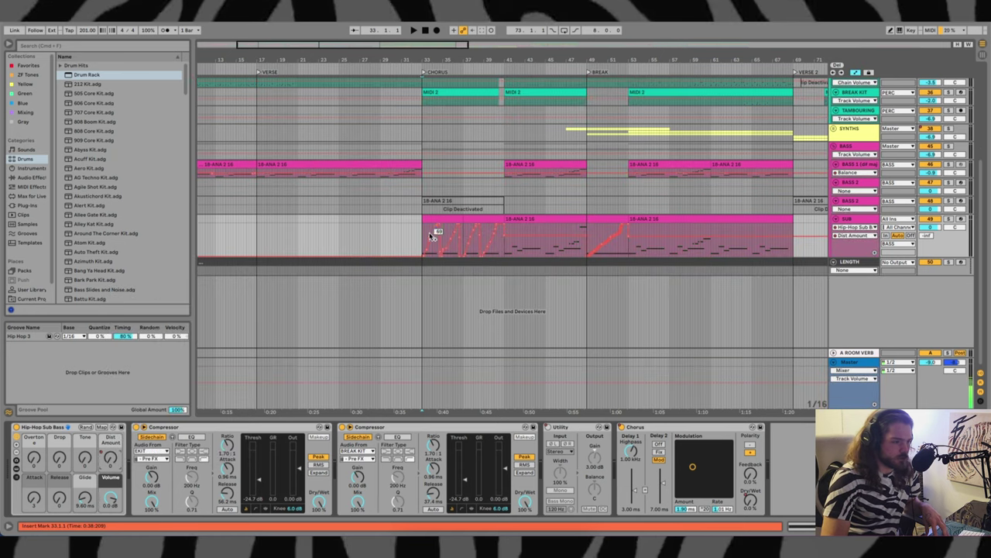
pyautogui.moveTo(425, 230); pyautogui.dragTo(503, 252)
pyautogui.click(503, 252)
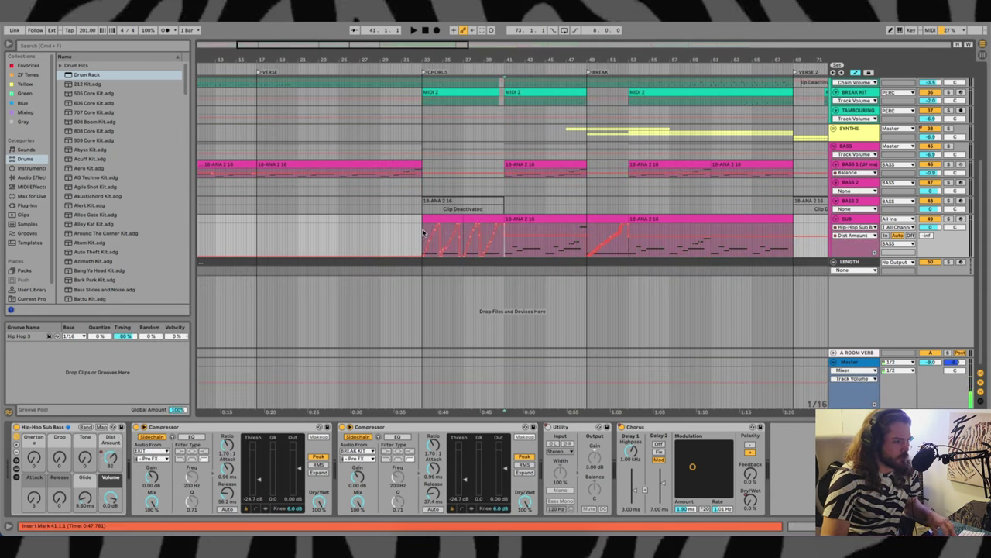
# Audition the soloed SUB track's distortion ramps from the start of the CHORUS, then place the insert mark near bar 41
pyautogui.press('space')
pyautogui.scroll(2, 474, 255)
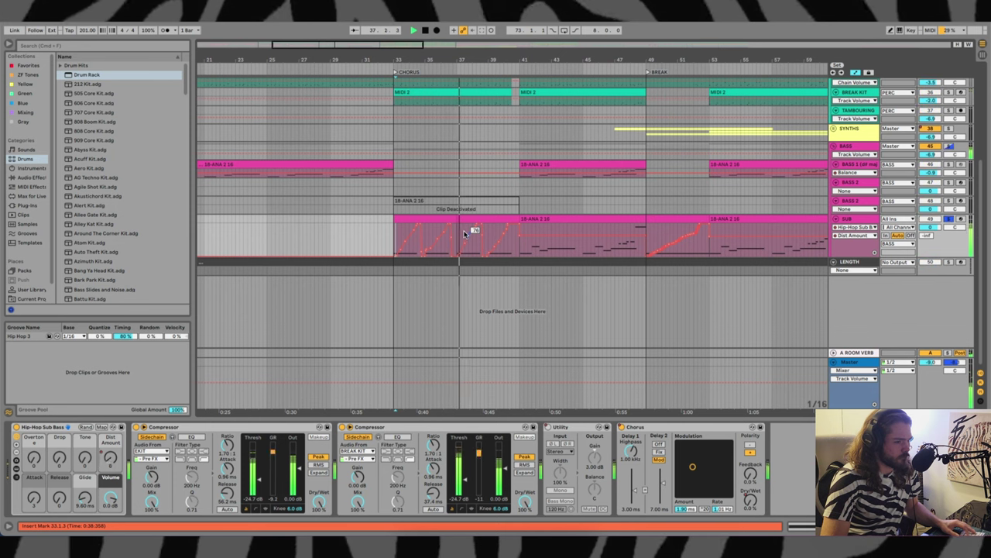
pyautogui.press('space')
pyautogui.click(394, 235)
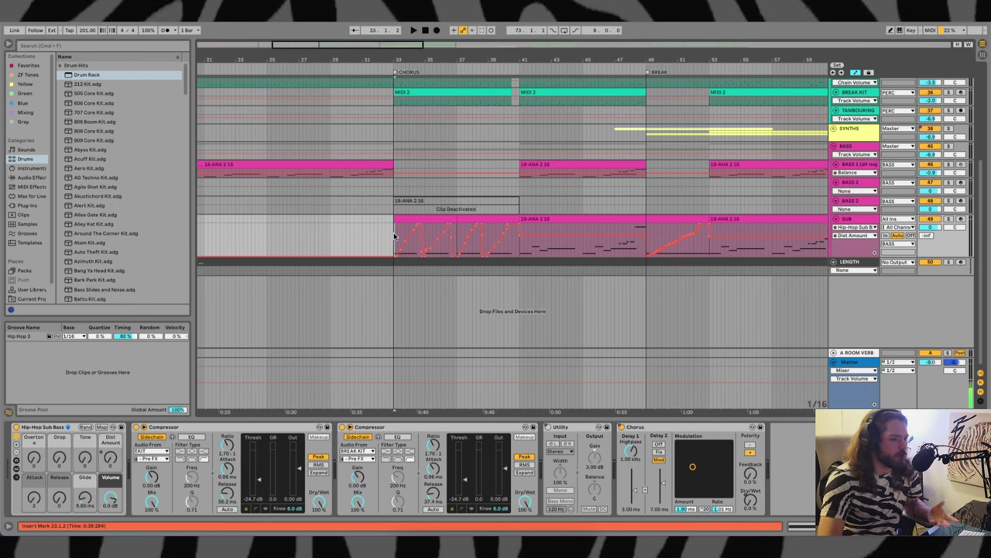
pyautogui.click(519, 256)
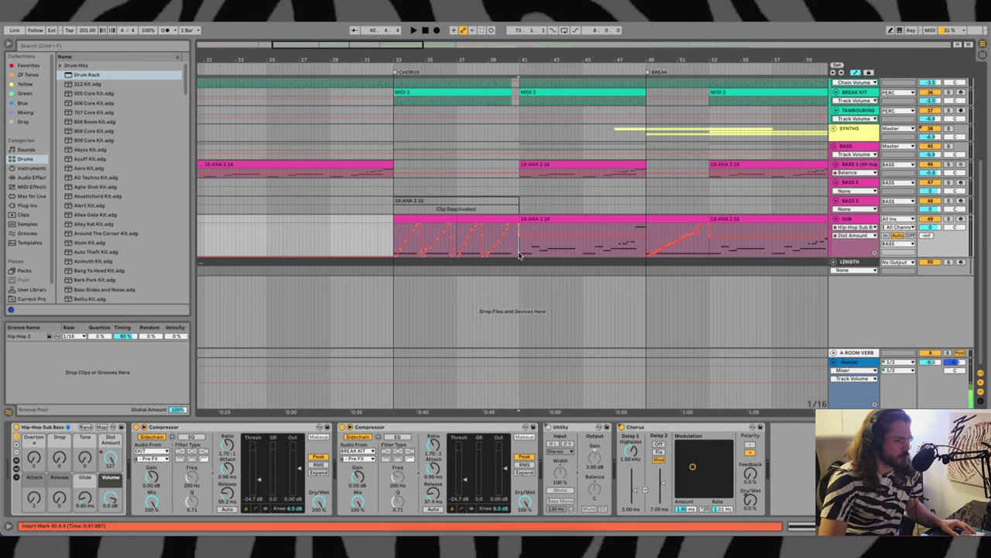
# Audition the SUB track's distortion ramp from the start of the BREAK
pyautogui.hscroll(3, 519, 256)
pyautogui.scroll(1, 519, 255)
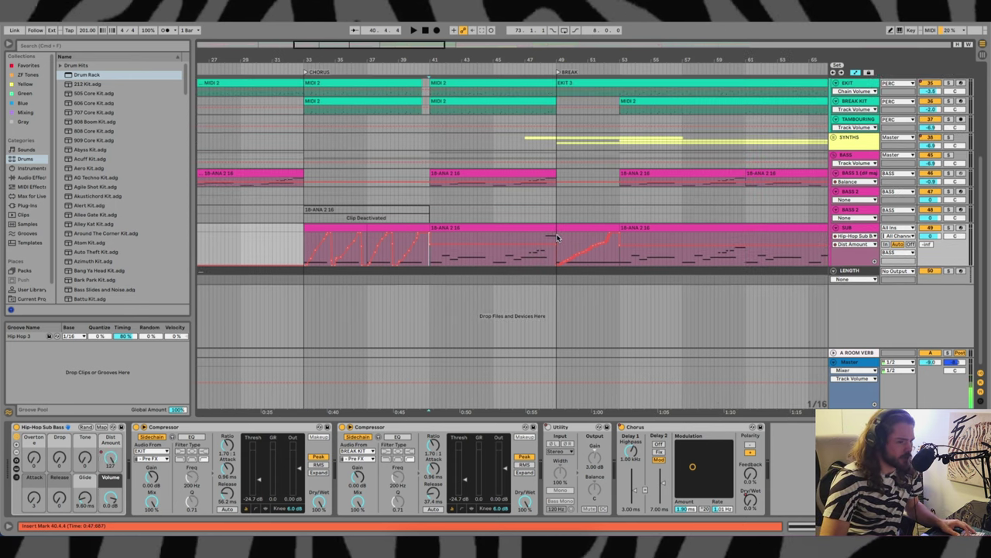
pyautogui.click(558, 237)
pyautogui.press('space')
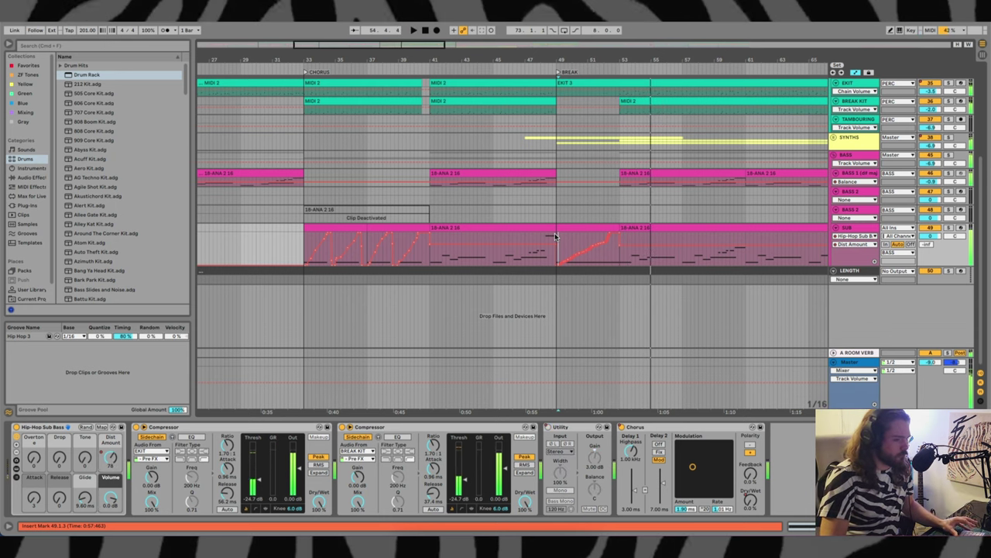
# Examine the two sidechained Compressors and the Chorus in the SUB effect chain
pyautogui.click(248, 431)
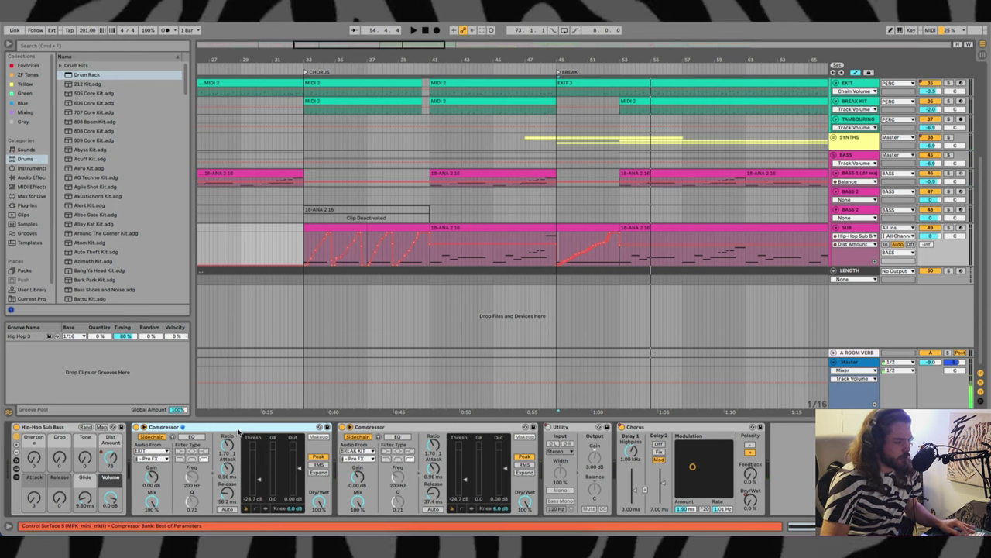
pyautogui.click(405, 430)
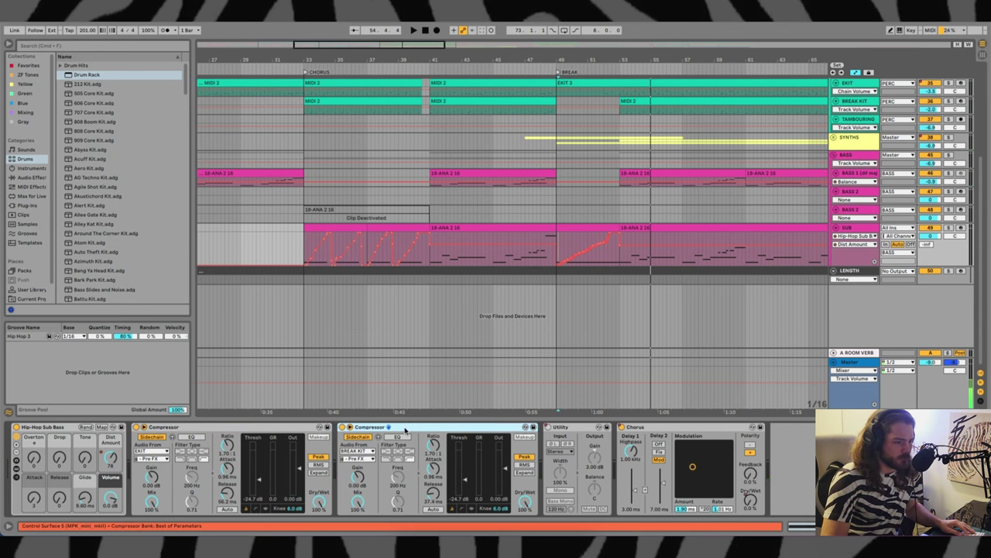
pyautogui.click(675, 427)
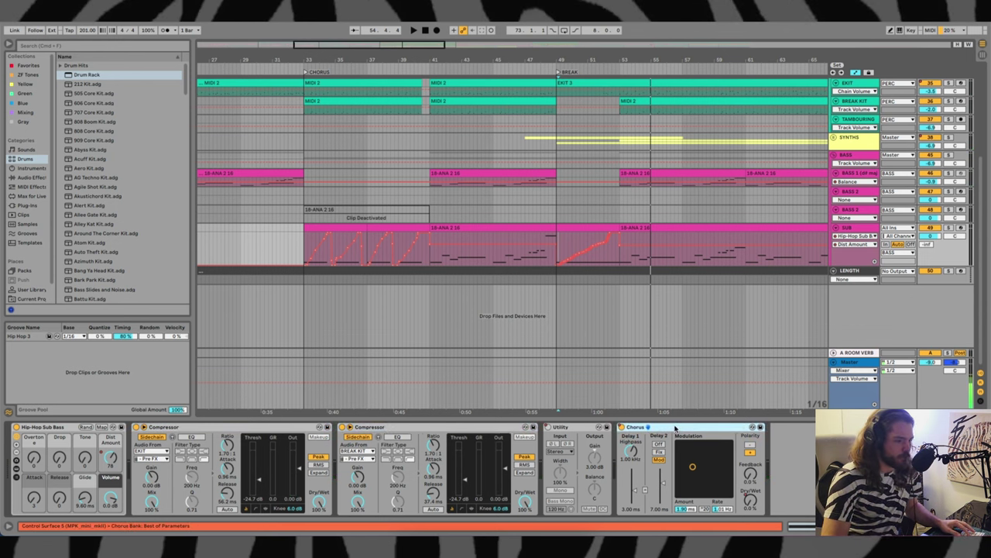
# Show the Chorus device's on/off automation on the SUB track, examine it around bar 88 in VERSE 2, and hide automation
pyautogui.rightClick(621, 427)
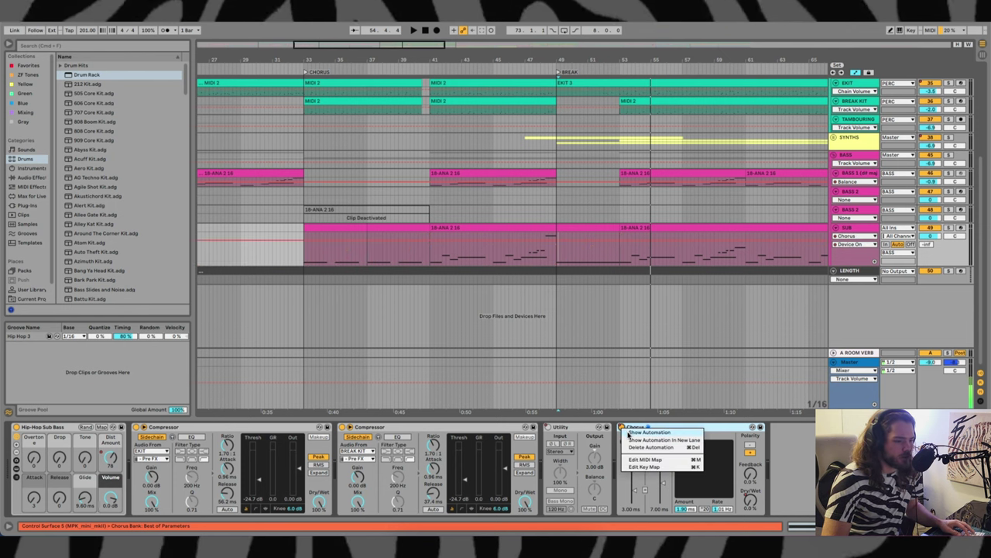
pyautogui.click(651, 432)
pyautogui.scroll(-3, 497, 279)
pyautogui.scroll(-4, 497, 283)
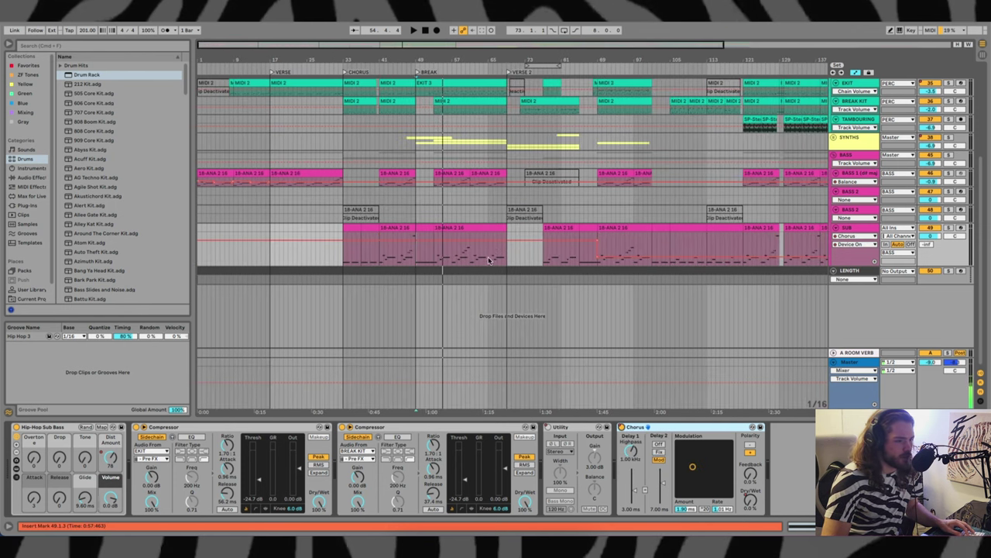
pyautogui.scroll(6, 523, 258)
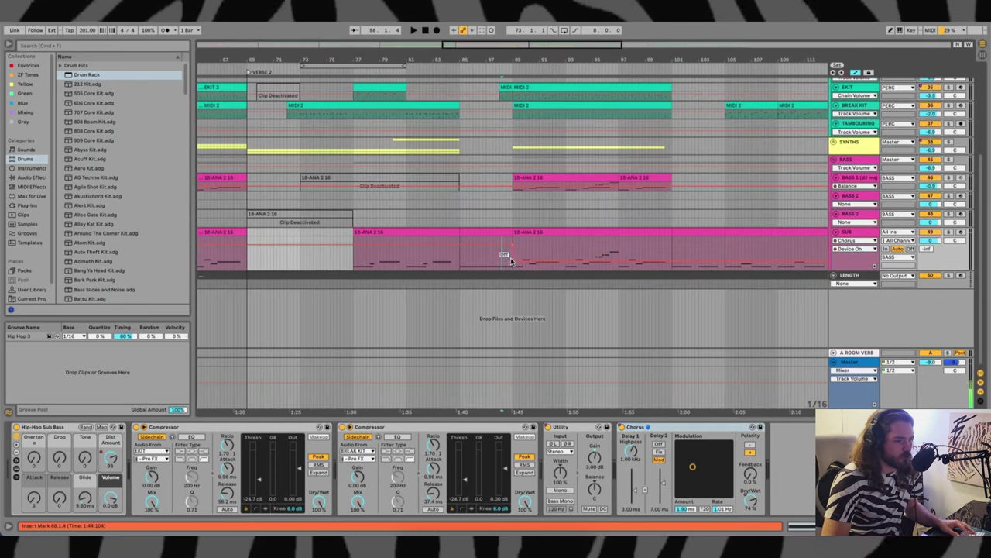
pyautogui.hscroll(-5, 564, 252)
pyautogui.hscroll(-5, 566, 254)
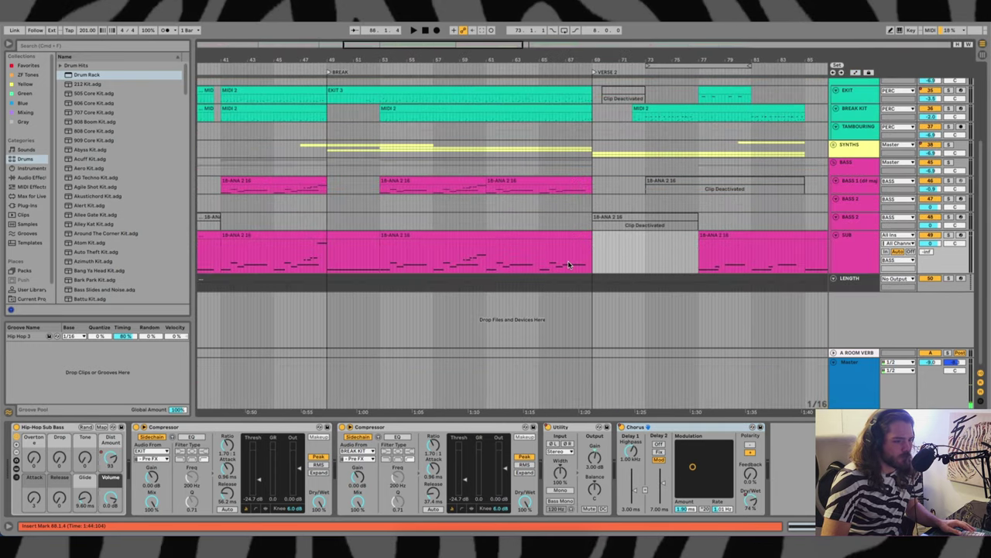
# Show the Chorus Dry/Wet automation on the SUB track, examine its ramp before bar 89, and hide automation
pyautogui.rightClick(750, 503)
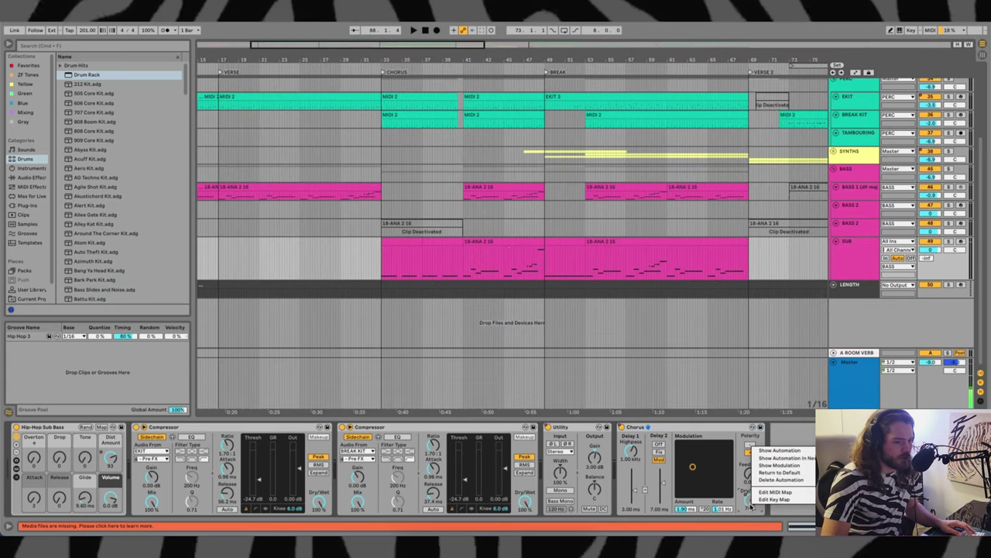
pyautogui.click(777, 450)
pyautogui.scroll(-5, 562, 239)
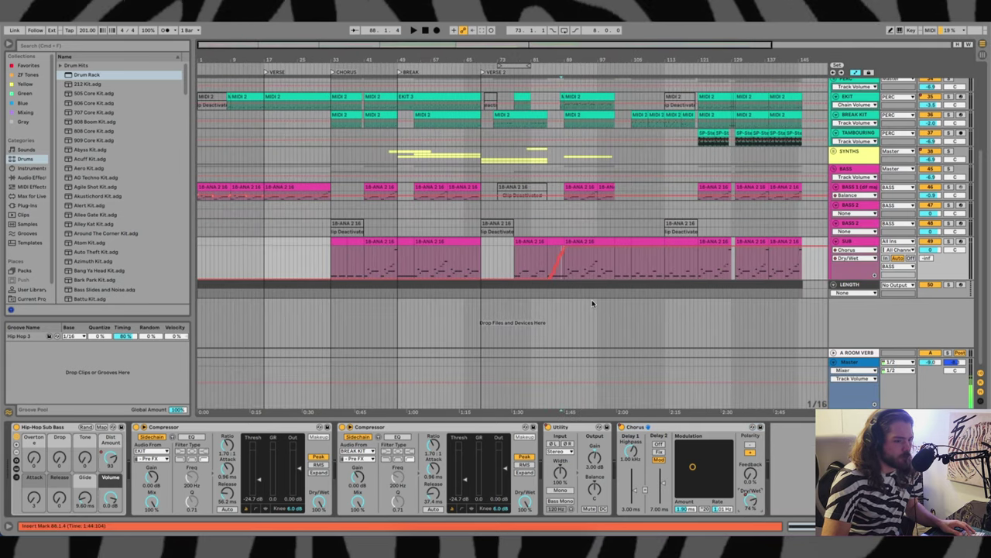
pyautogui.scroll(3, 555, 274)
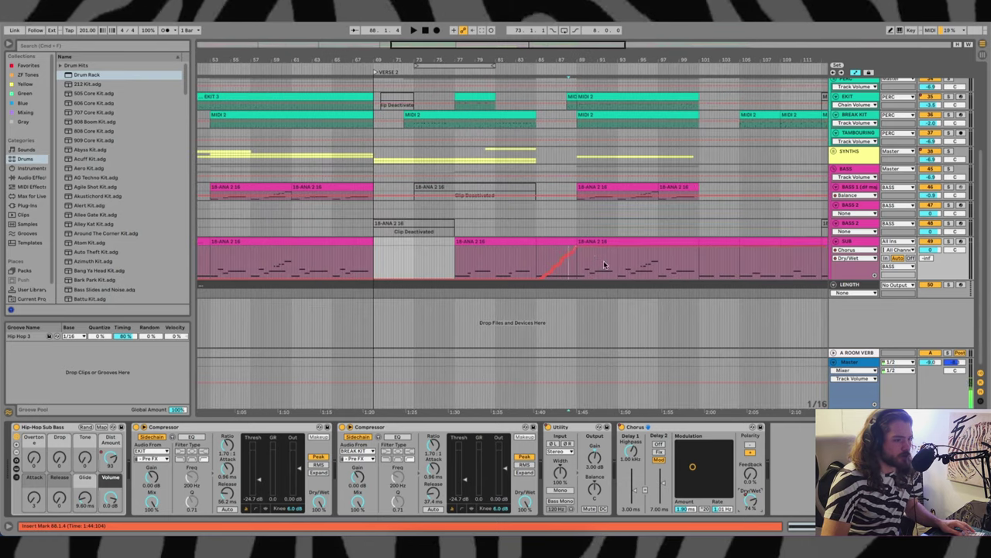
pyautogui.hscroll(-5, 543, 274)
pyautogui.scroll(-5, 554, 274)
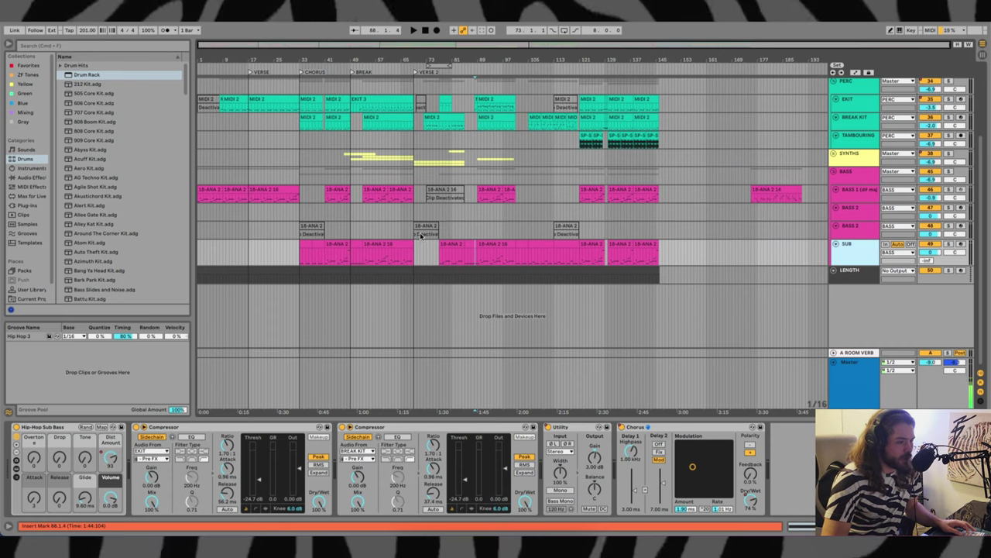
# Delete both BASS 2 tracks from the BASS group
pyautogui.scroll(2, 421, 236)
pyautogui.click(851, 244)
pyautogui.keyDown('shift'); pyautogui.click(856, 262); pyautogui.keyUp('shift')
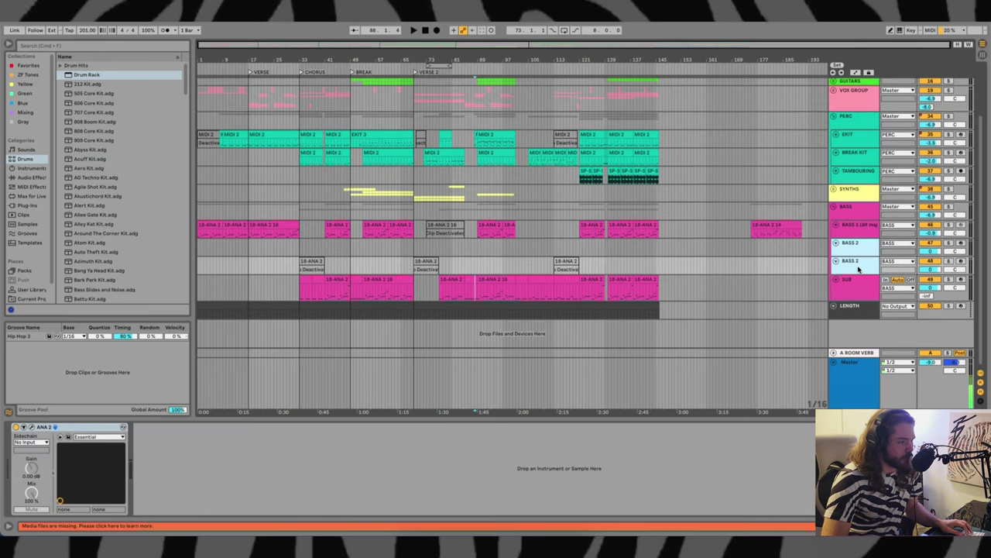
pyautogui.scroll(1, 674, 242)
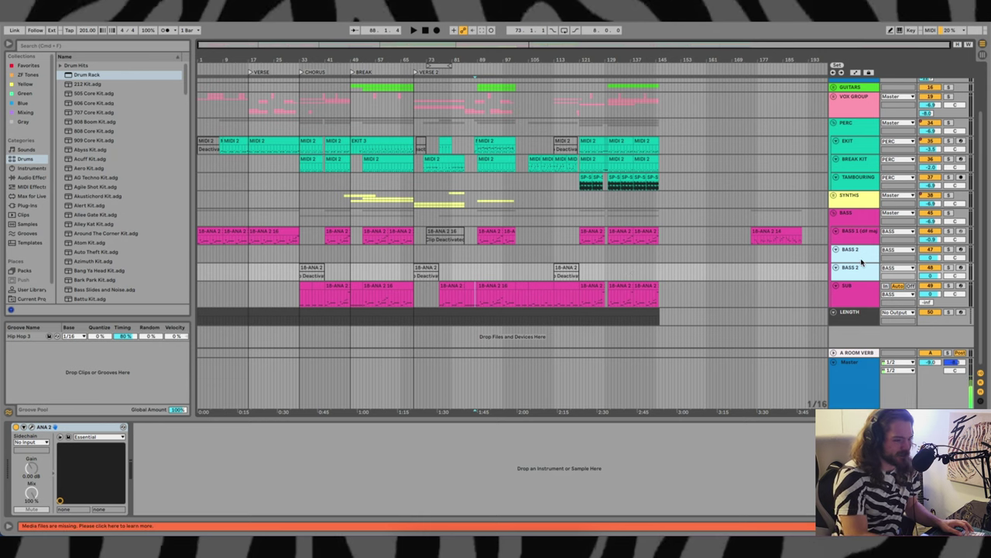
pyautogui.press('Delete')
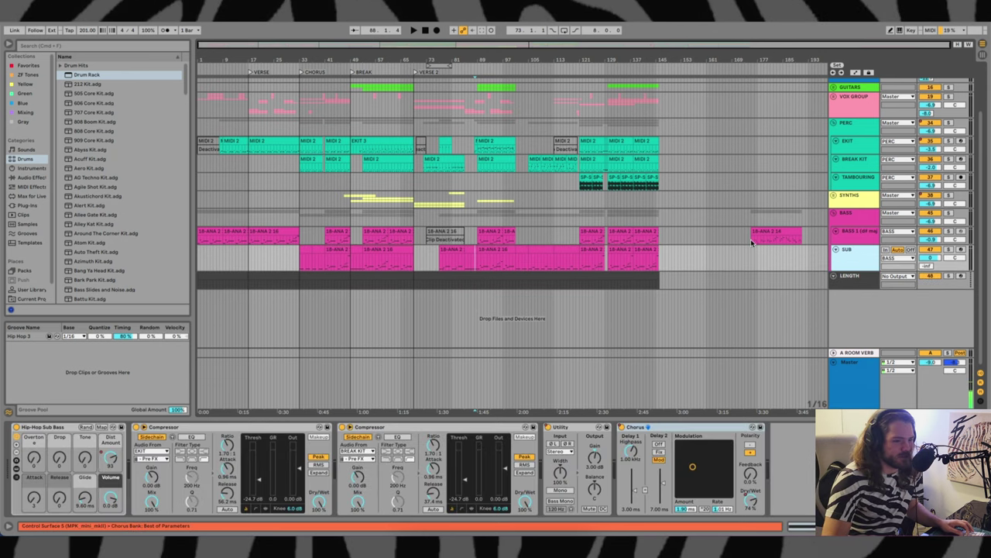
# Fold the BASS group and audition the song from the start of the VERSE
pyautogui.click(834, 215)
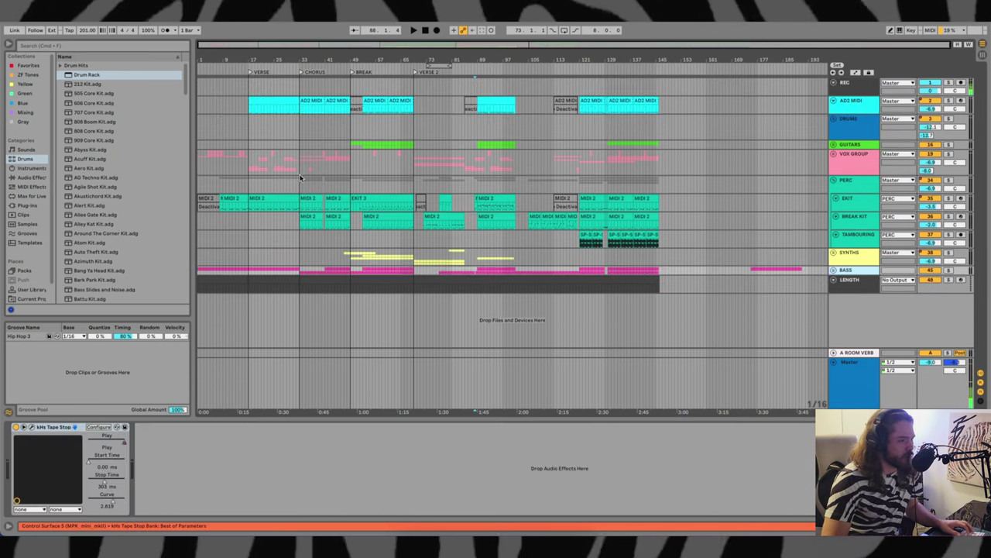
pyautogui.click(249, 121)
pyautogui.press('space')
pyautogui.press('+')
pyautogui.press('+')
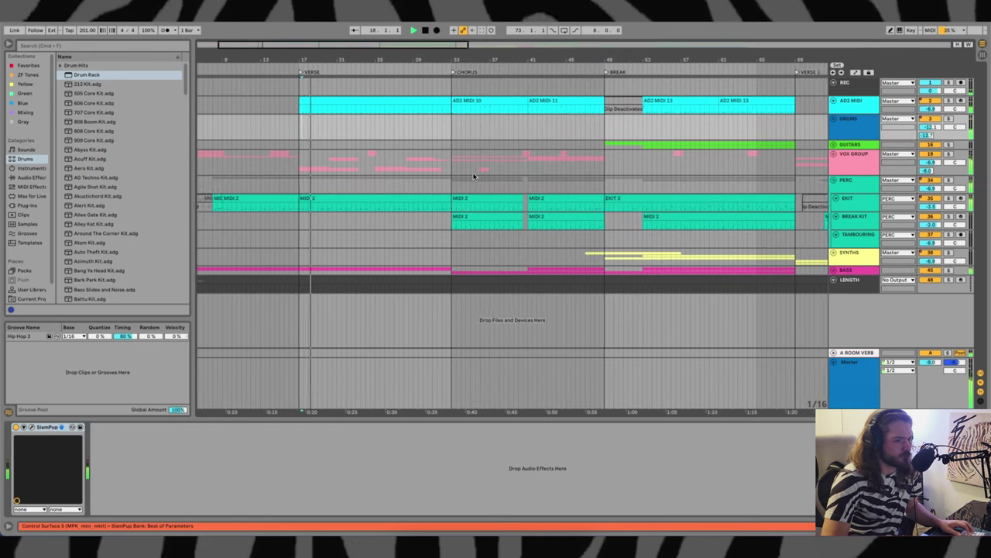
# Unfold the VOX GROUP and show the effect chains of the VERSE 1 track and of the group itself
pyautogui.click(833, 154)
pyautogui.scroll(-4, 457, 192)
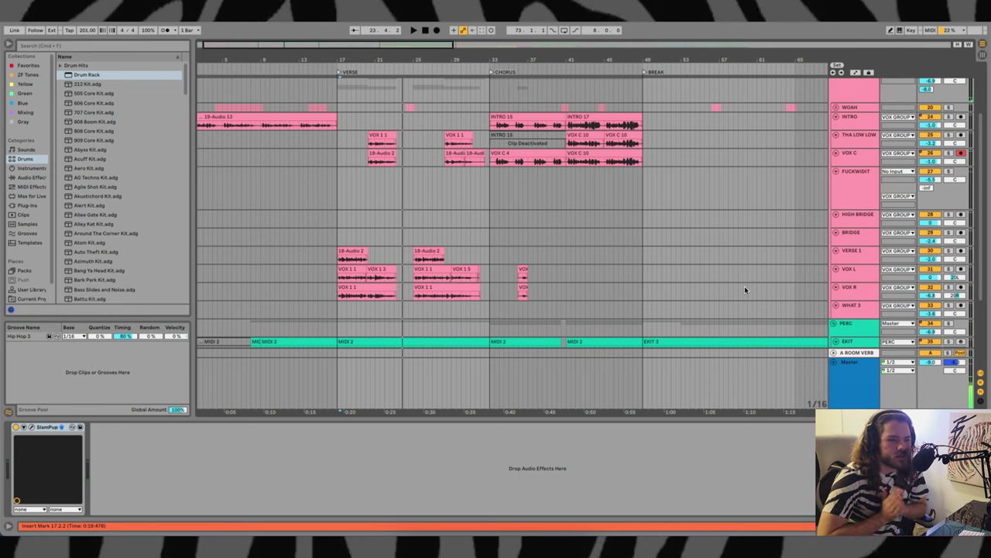
pyautogui.click(717, 257)
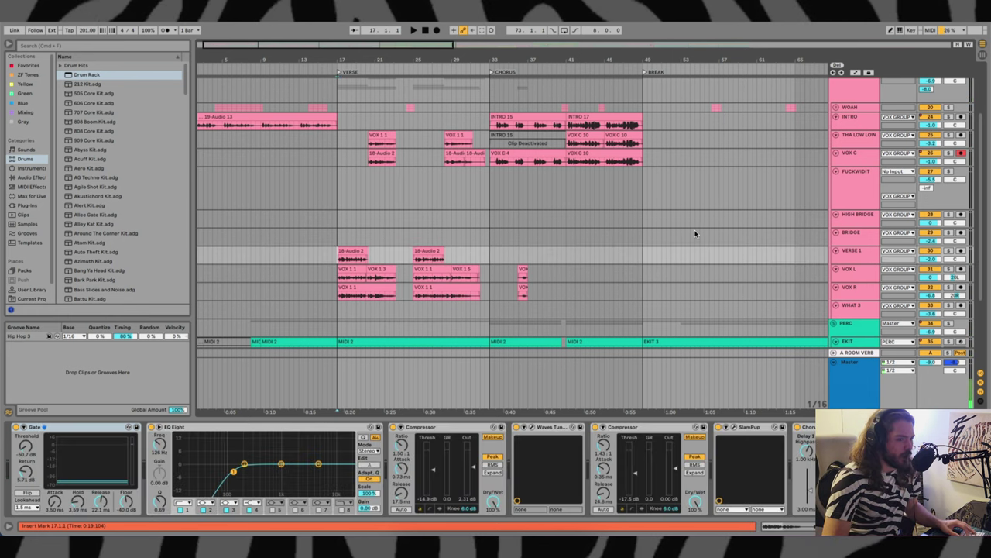
pyautogui.scroll(3, 694, 234)
pyautogui.click(682, 155)
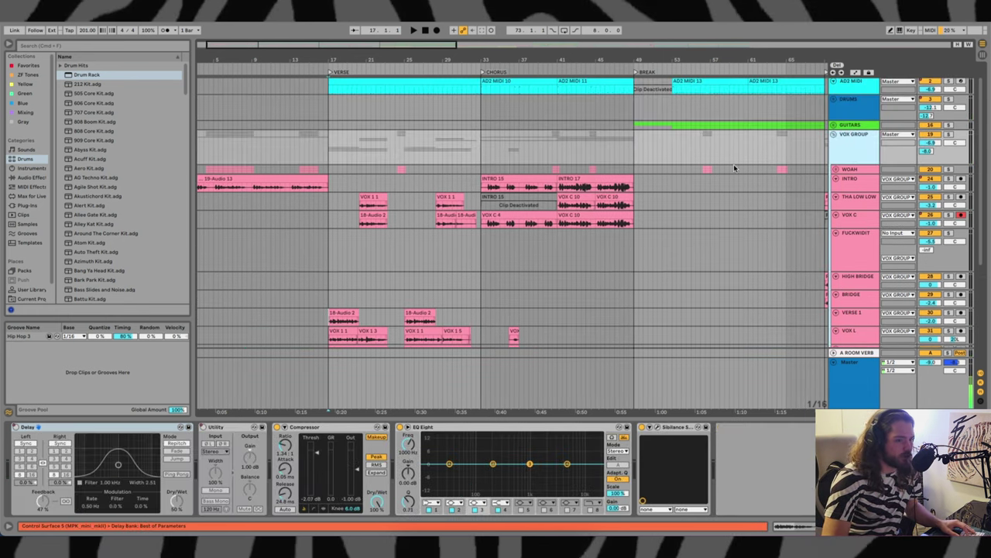
pyautogui.scroll(-3, 384, 224)
pyautogui.scroll(1, 379, 177)
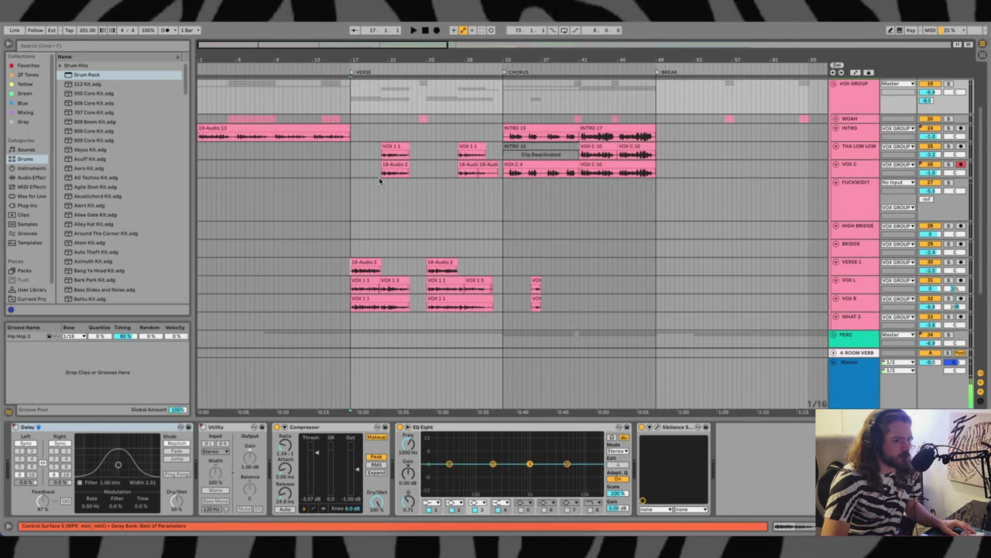
# Audition the soloed VOX GROUP from the start of the VERSE while looking over its vocal tracks
pyautogui.press('space')
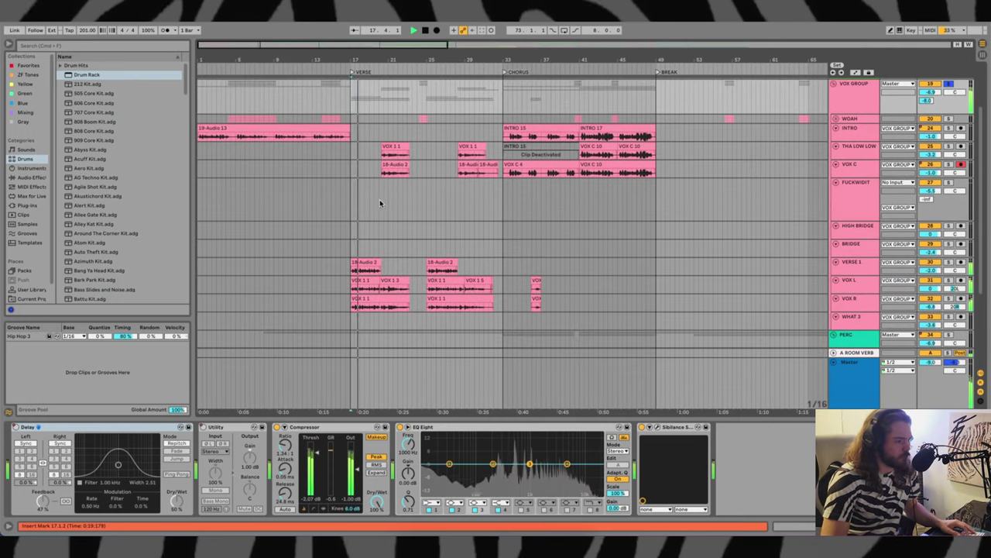
pyautogui.scroll(-3, 373, 206)
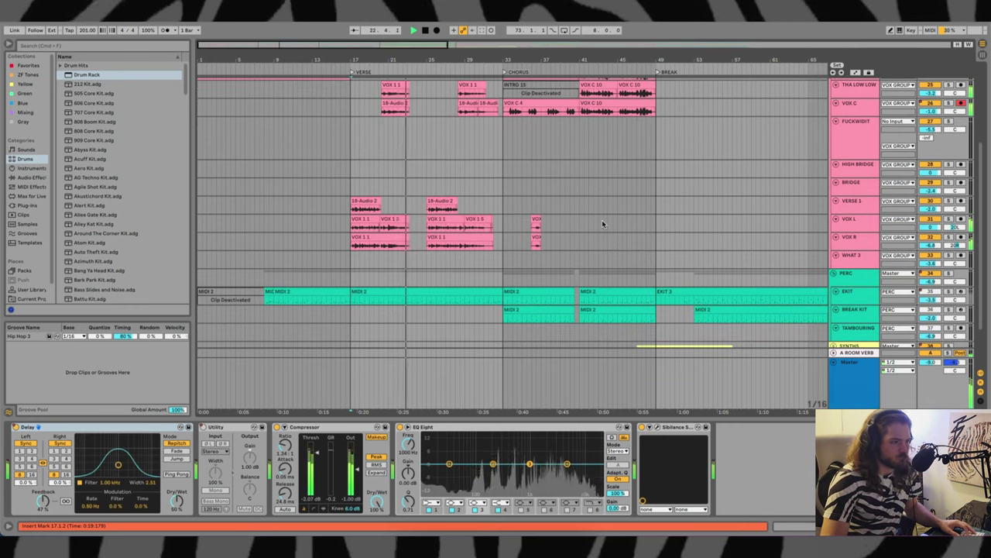
pyautogui.scroll(1, 531, 235)
pyautogui.scroll(3, 531, 235)
# Show the VERSE 1 track's devices and audition that track soloed from the start of the VERSE
pyautogui.click(855, 266)
pyautogui.press('space')
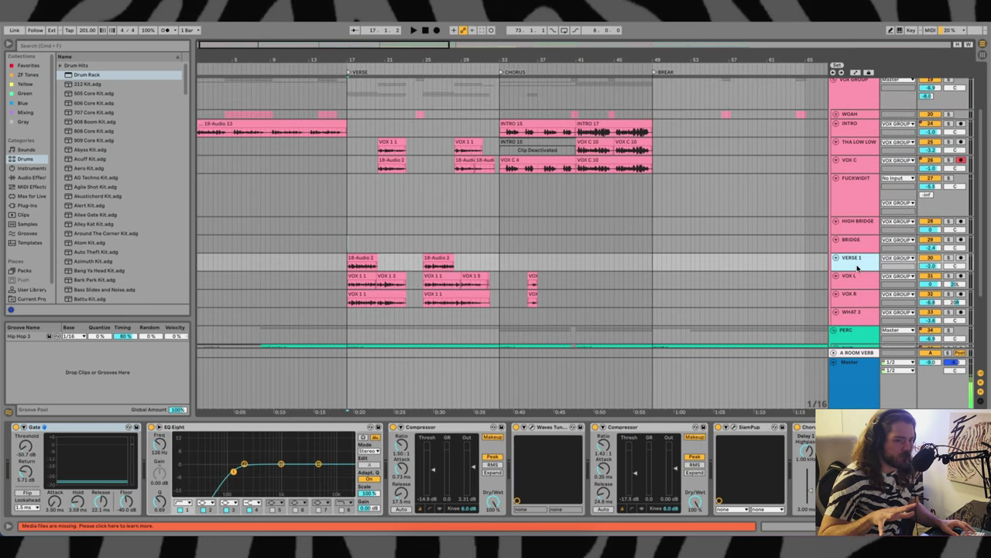
pyautogui.press('space')
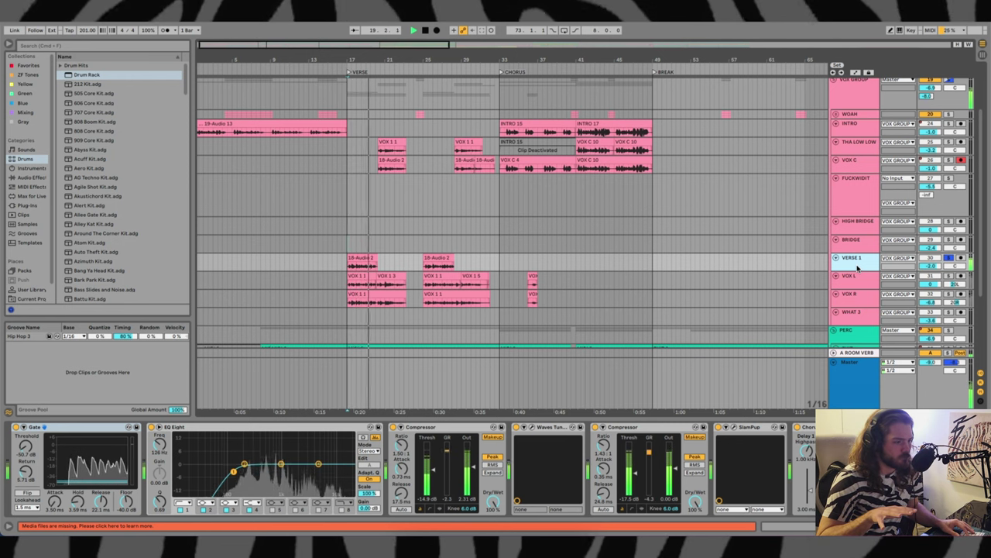
pyautogui.press('space')
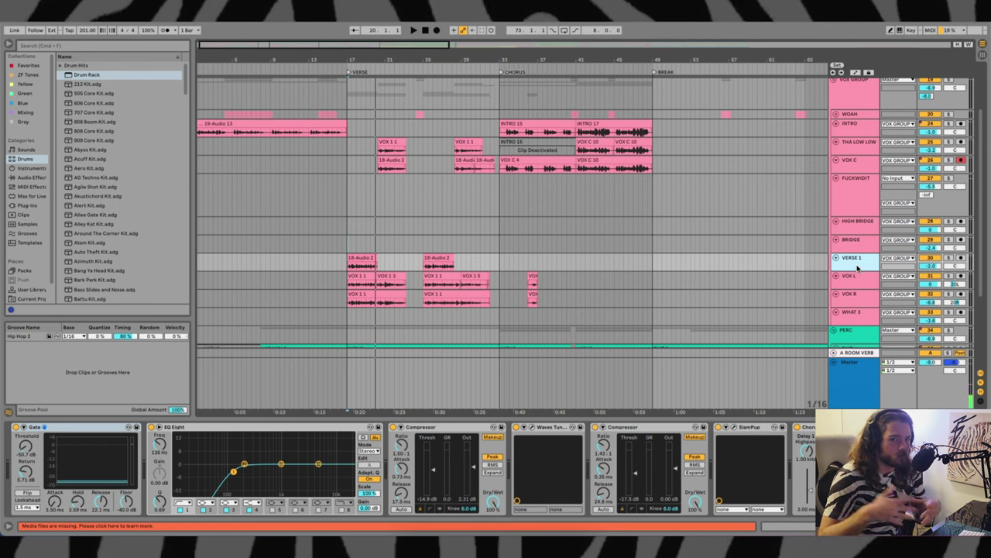
# Inspect the VERSE 1 track's second Compressor and its SlamPup plug-in window, closing the window after viewing it
pyautogui.click(638, 428)
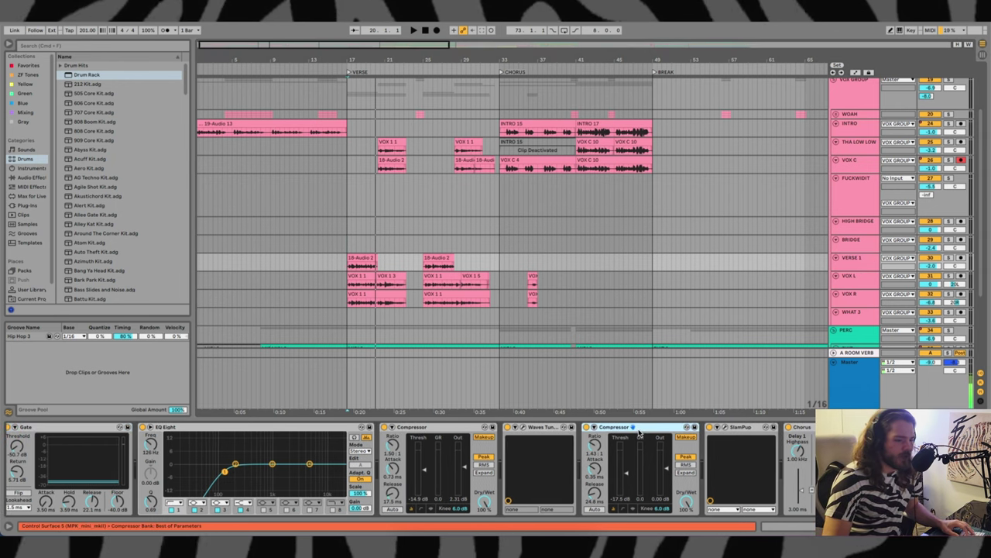
pyautogui.click(725, 428)
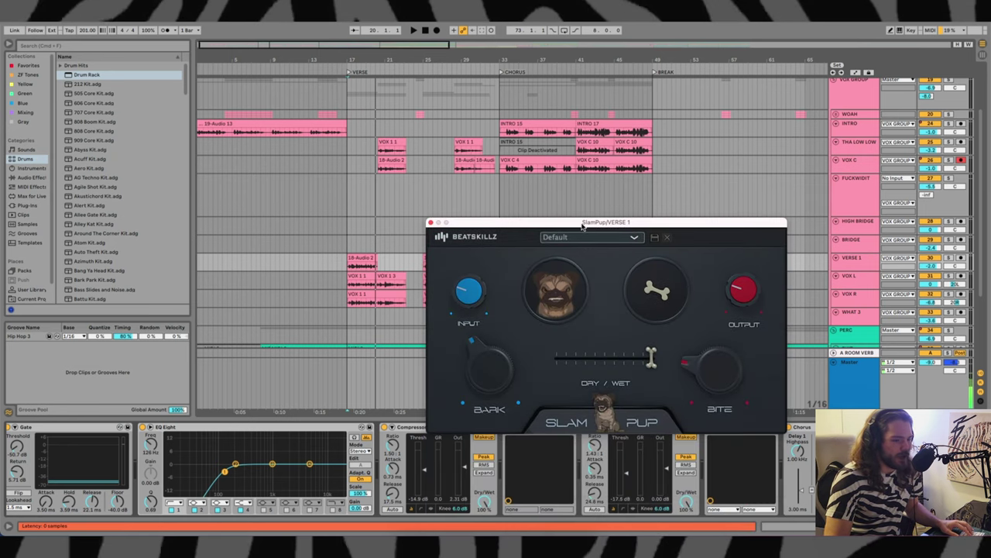
pyautogui.click(431, 223)
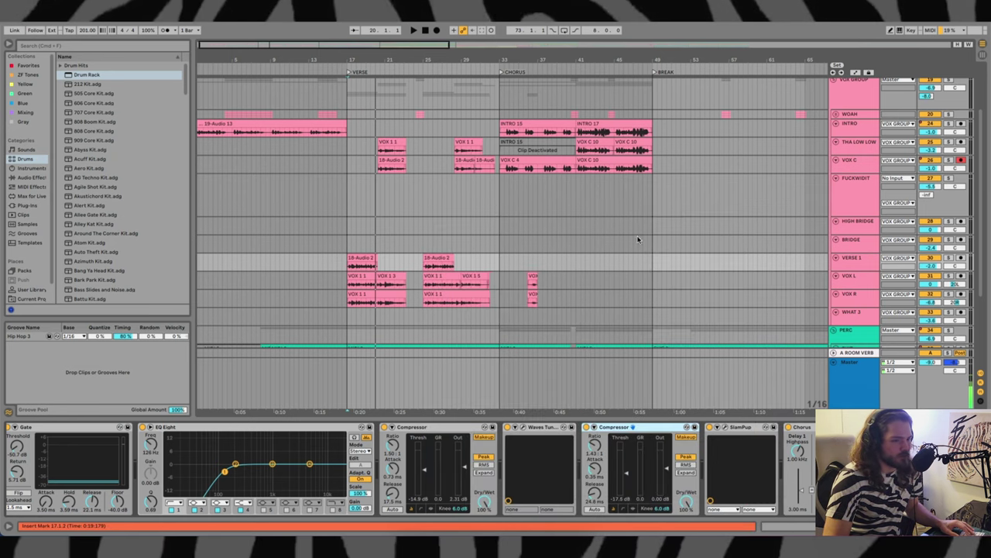
# Show the effect chains of the VOX L and VOX R tracks and audition them from the start of the VERSE
pyautogui.press('+')
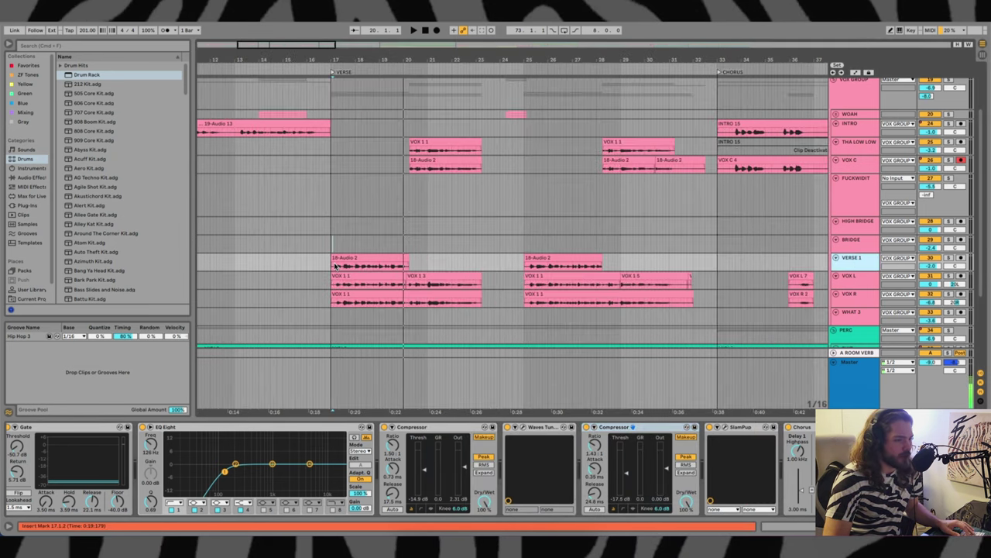
pyautogui.click(859, 286)
pyautogui.click(865, 301)
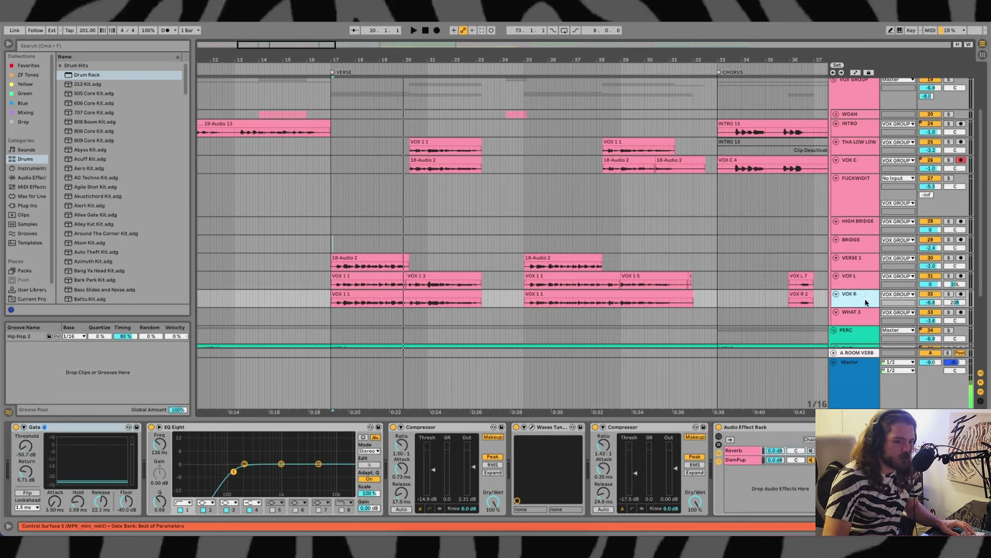
pyautogui.click(869, 282)
pyautogui.click(333, 288)
pyautogui.press('space')
pyautogui.click(335, 304)
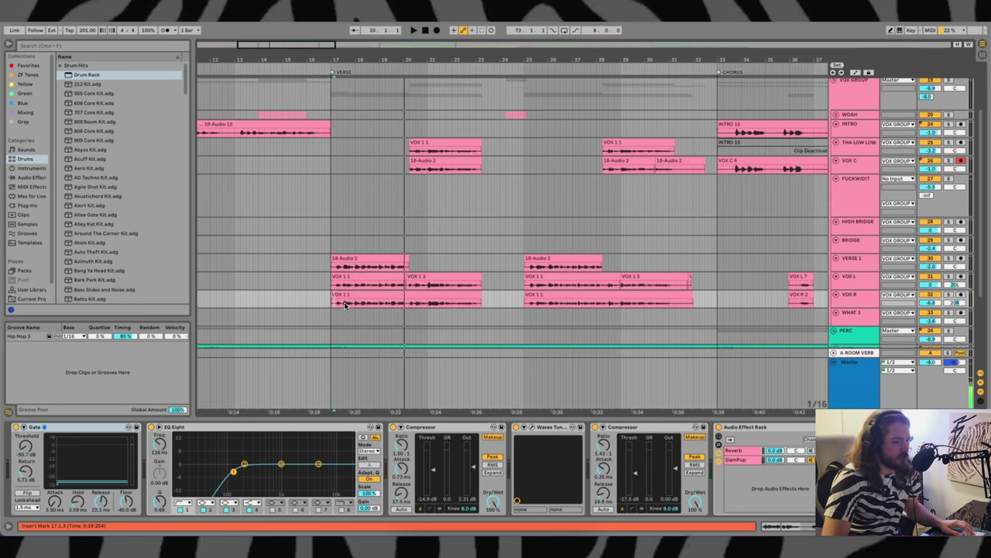
# Show the THA LOW LOW track's devices and audition that track soloed from its first verse clip near bar 20
pyautogui.hscroll(2, 345, 304)
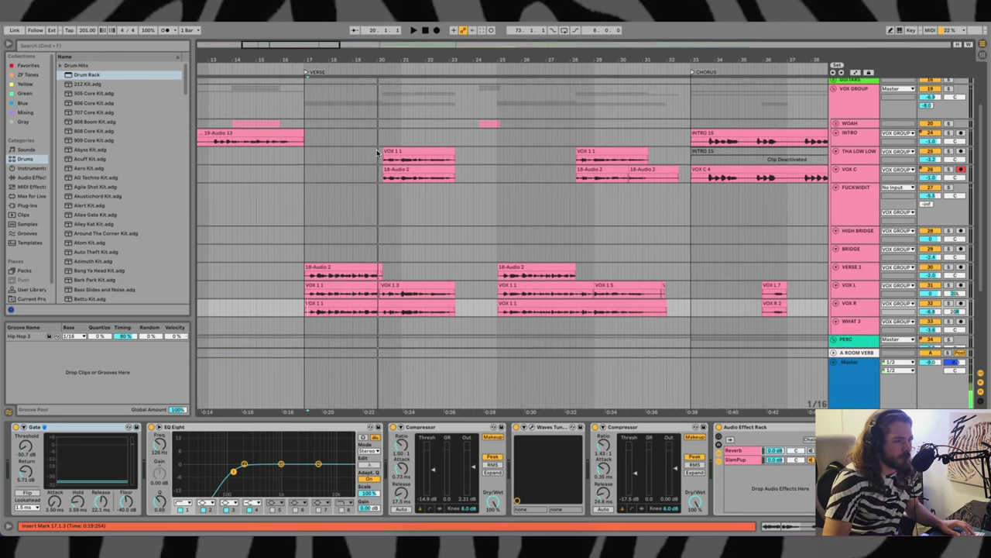
pyautogui.click(380, 157)
pyautogui.scroll(3, 387, 170)
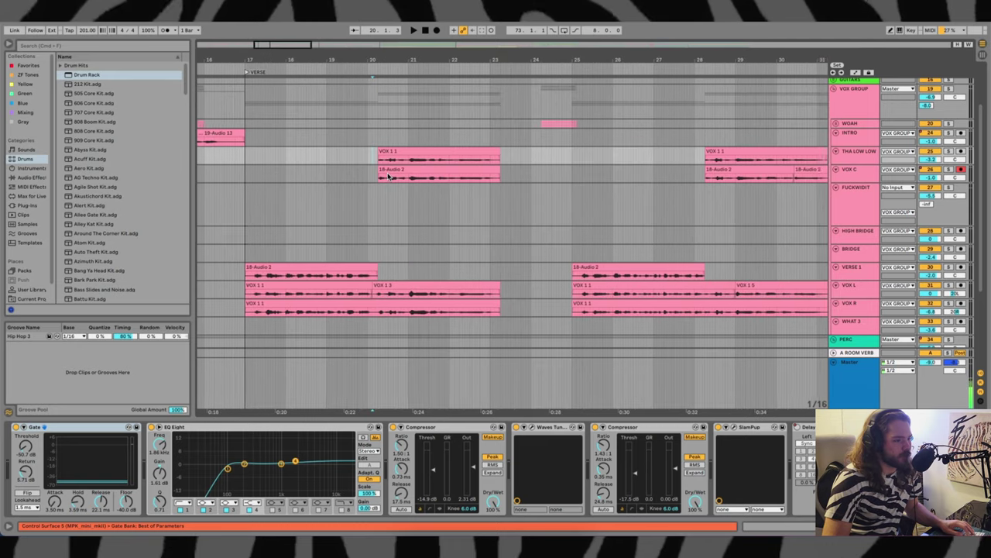
pyautogui.click(855, 159)
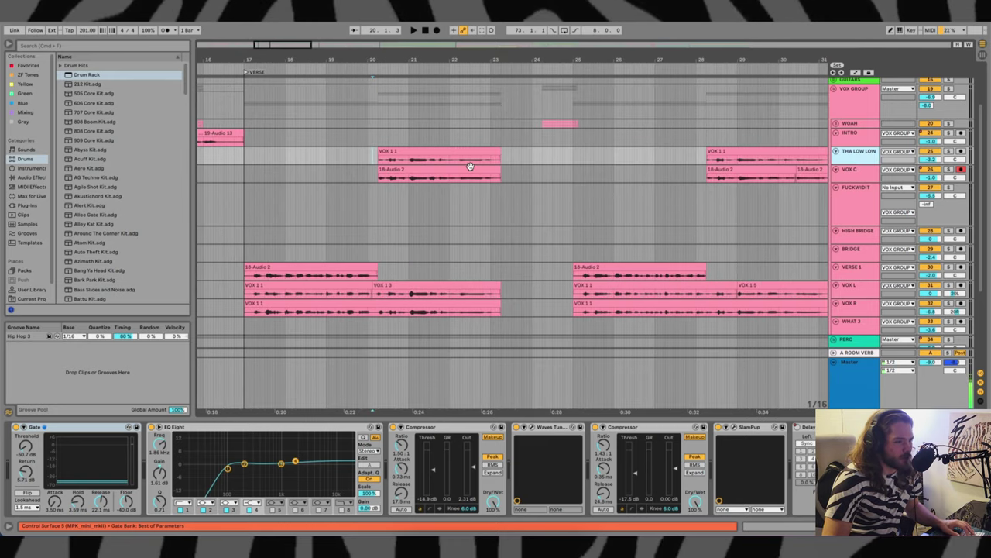
pyautogui.click(380, 158)
pyautogui.press('space')
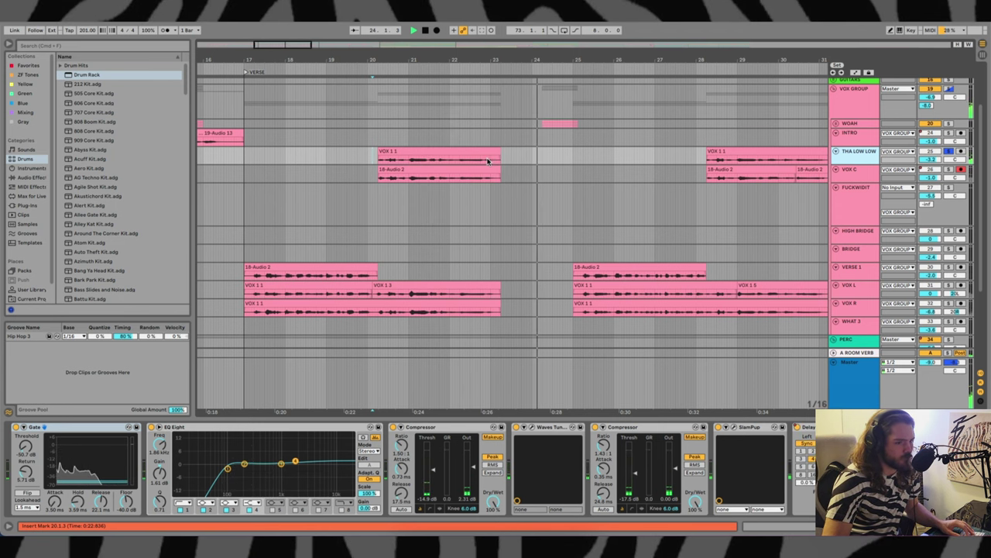
pyautogui.press('space')
# Show the VOX C track's devices and audition its first verse clip soloed from bar 20
pyautogui.click(380, 178)
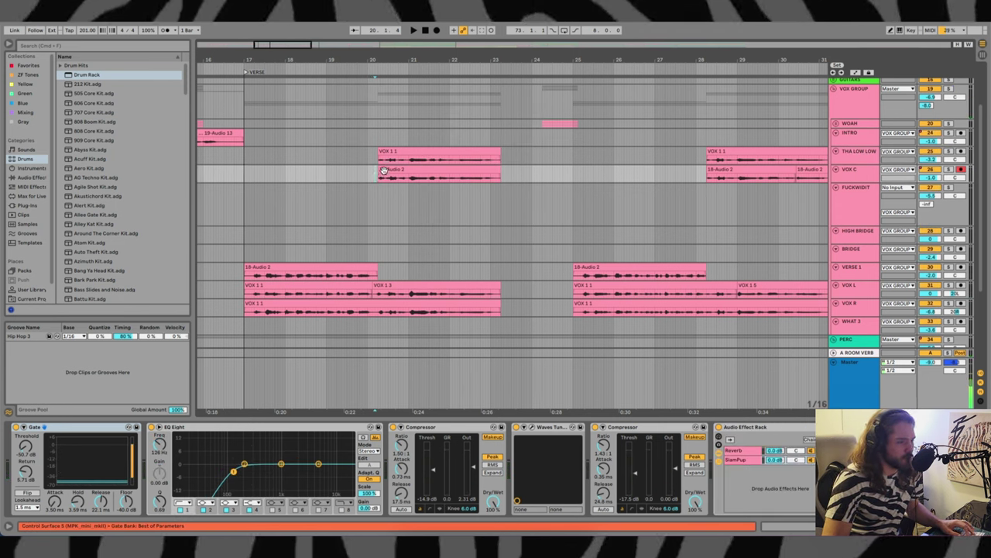
pyautogui.click(383, 170)
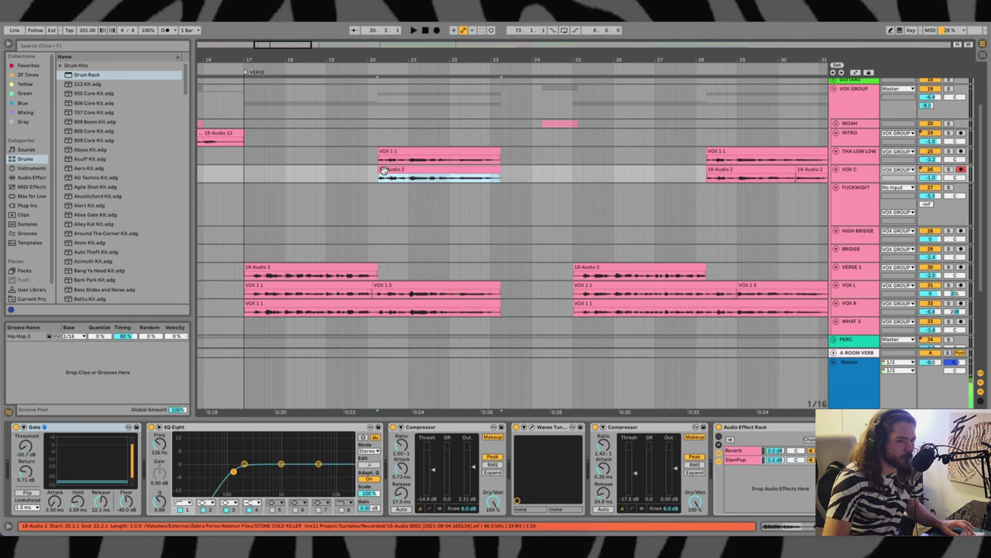
pyautogui.press('space')
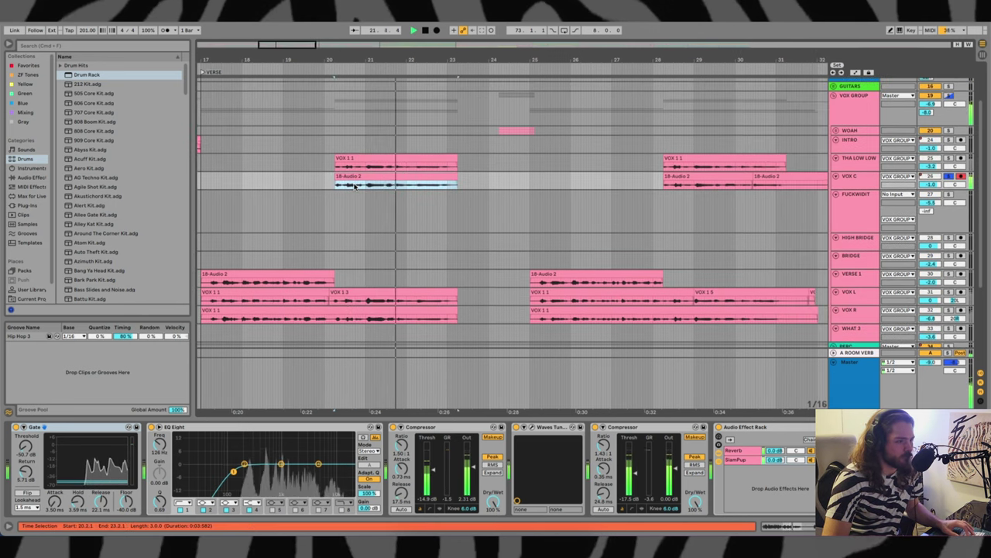
pyautogui.press('-')
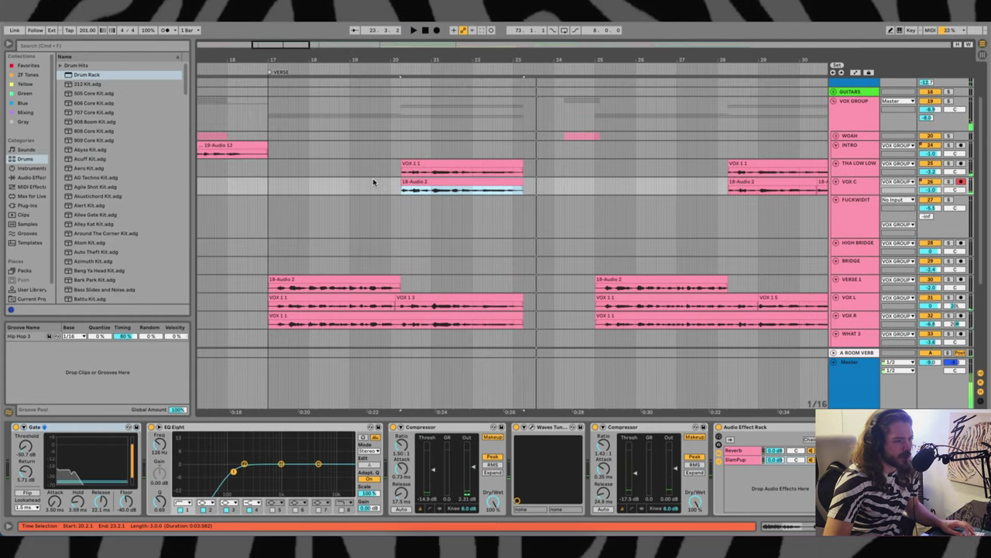
pyautogui.press('space')
# Place the playback start at bar 20 on the THA LOW LOW track and audition the song through into the CHORUS
pyautogui.click(385, 188)
pyautogui.press('-')
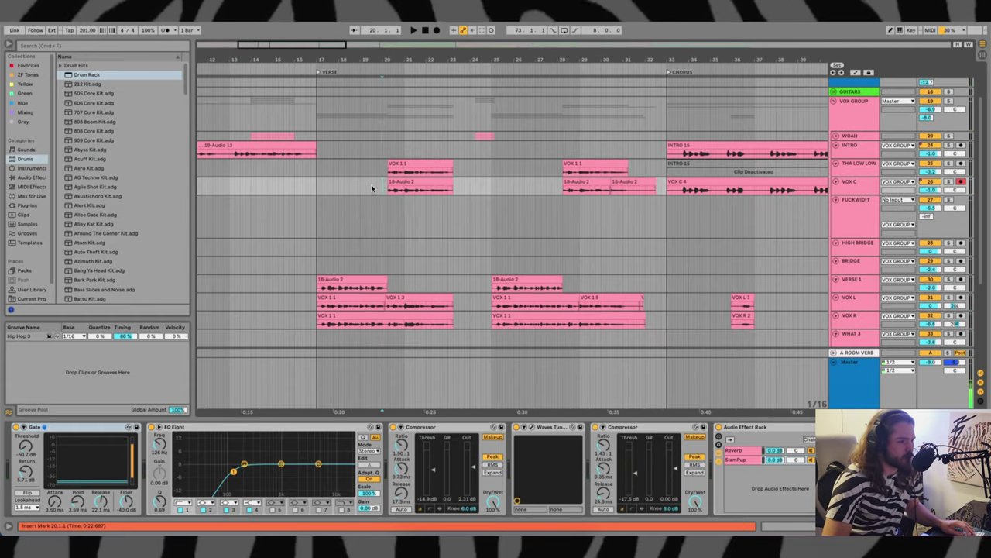
pyautogui.hscroll(-1, 384, 183)
pyautogui.click(395, 174)
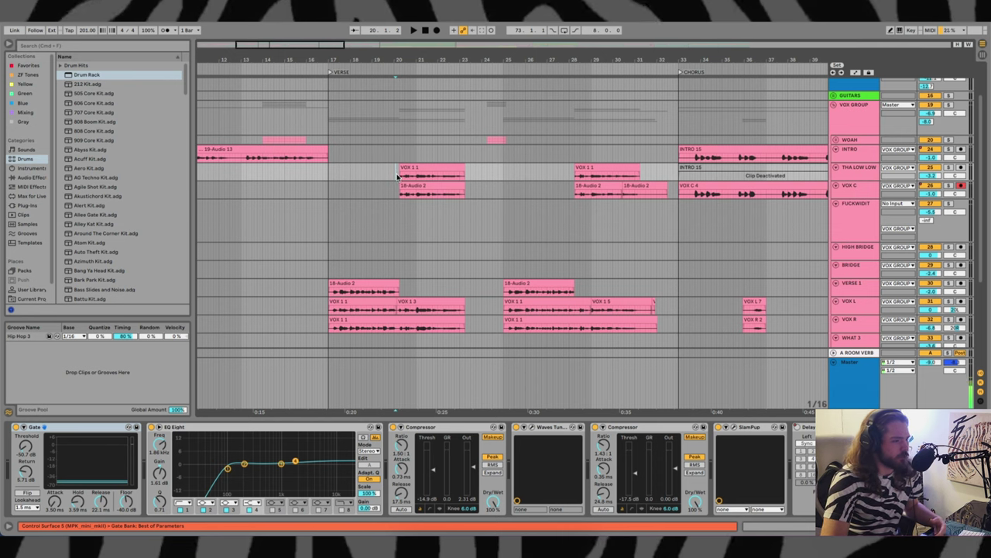
pyautogui.click(393, 174)
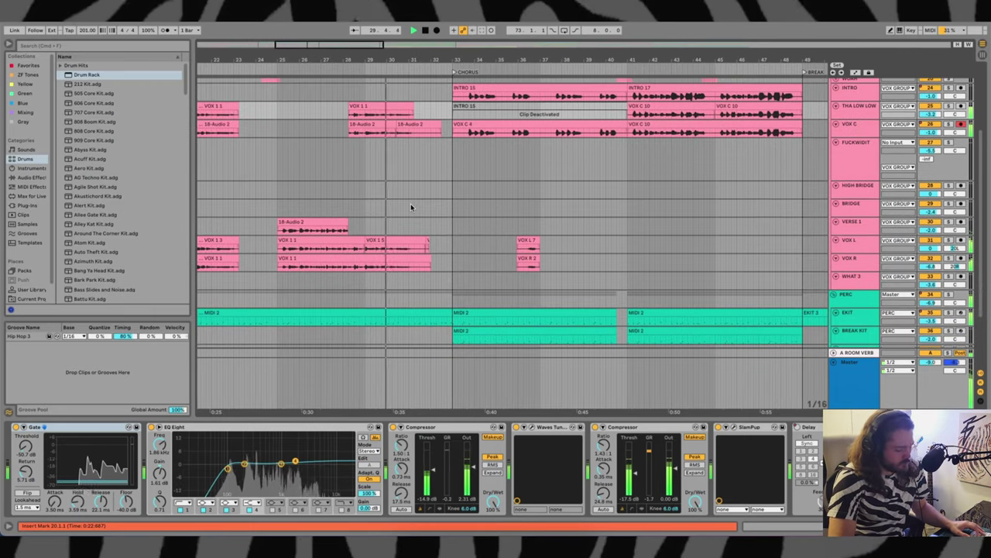
pyautogui.scroll(1, 390, 206)
pyautogui.hscroll(2, 390, 206)
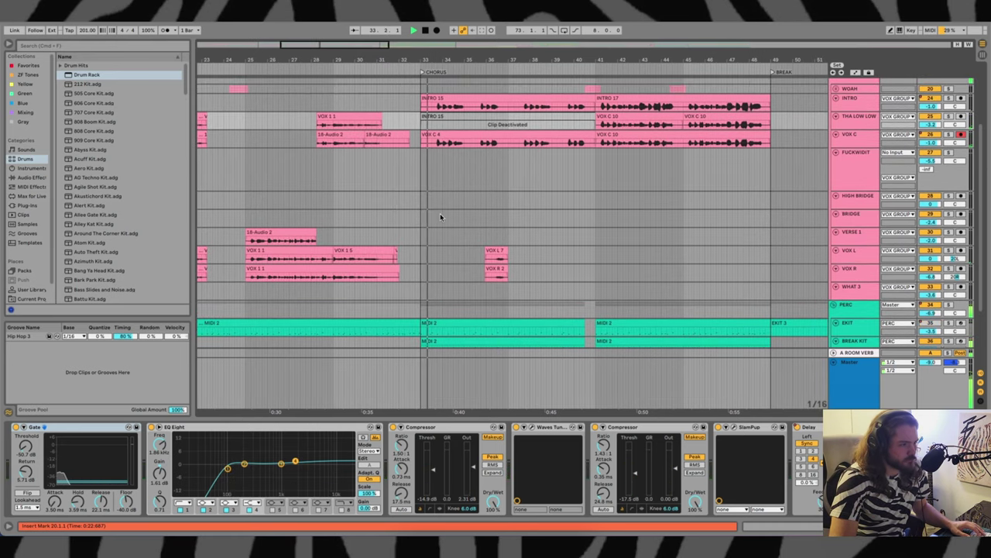
pyautogui.scroll(3, 441, 214)
pyautogui.hscroll(1, 441, 214)
pyautogui.hscroll(-1, 443, 232)
pyautogui.scroll(2, 443, 242)
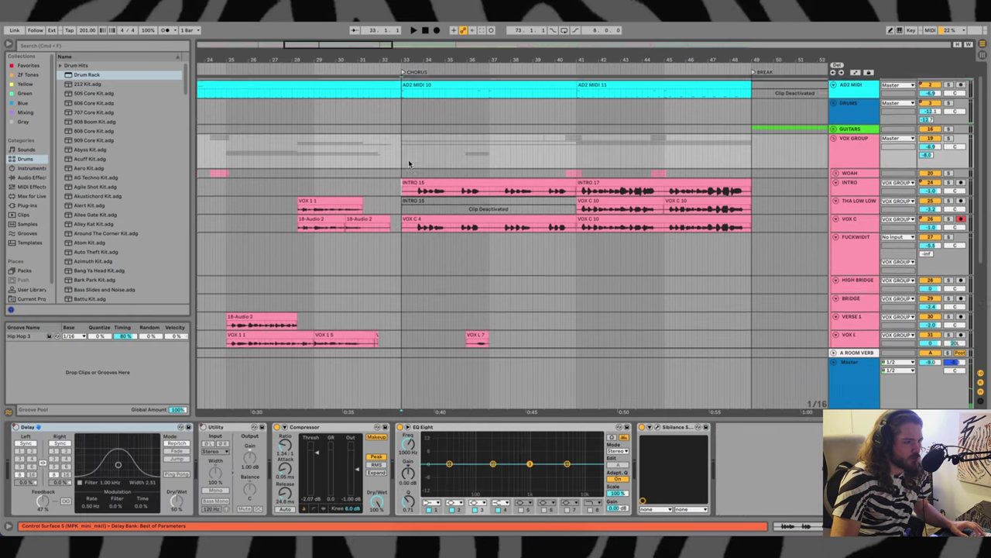
# Audition the soloed VOX GROUP from the start of the CHORUS while looking over its vocal tracks
pyautogui.press('space')
pyautogui.click(407, 161)
pyautogui.hscroll(4, 418, 168)
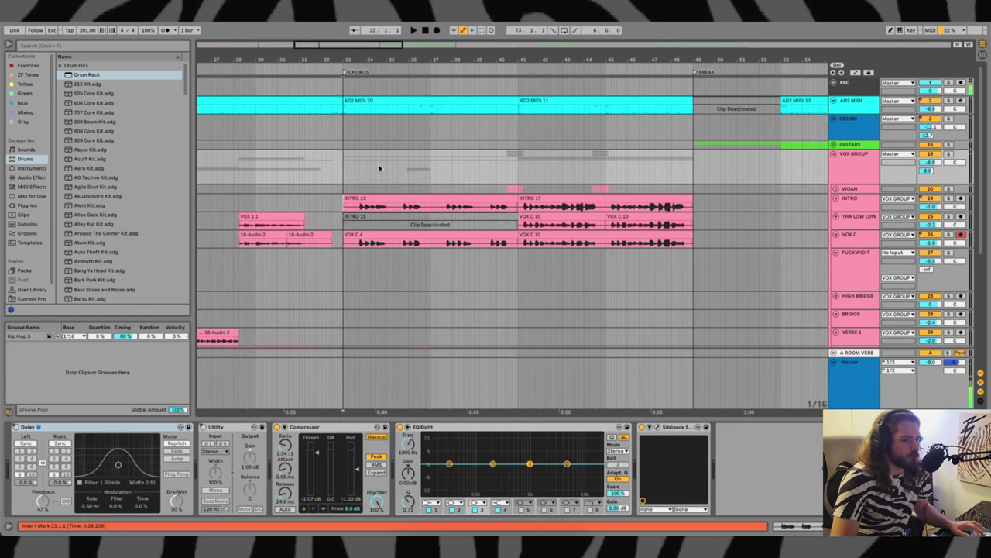
pyautogui.press('space')
pyautogui.scroll(-5, 376, 177)
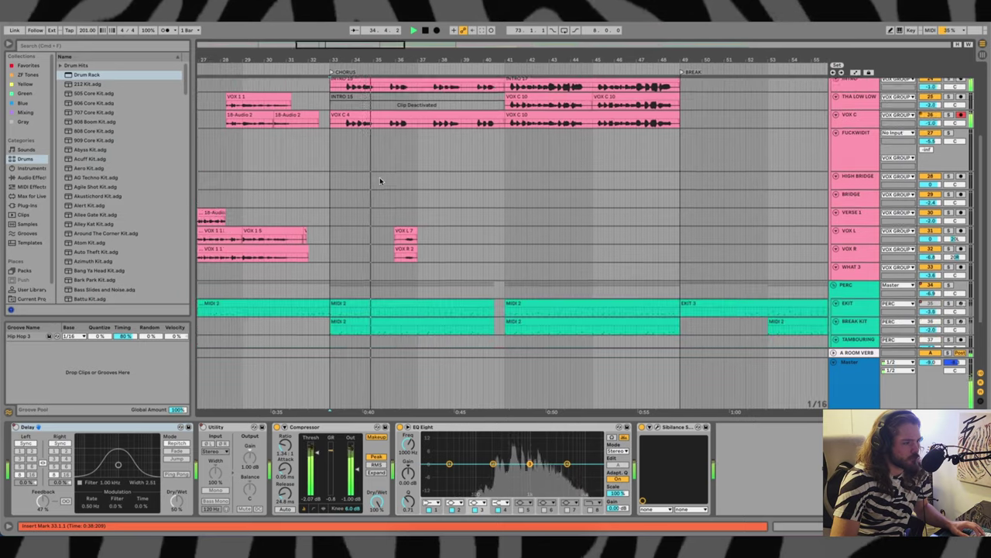
pyautogui.scroll(5, 379, 178)
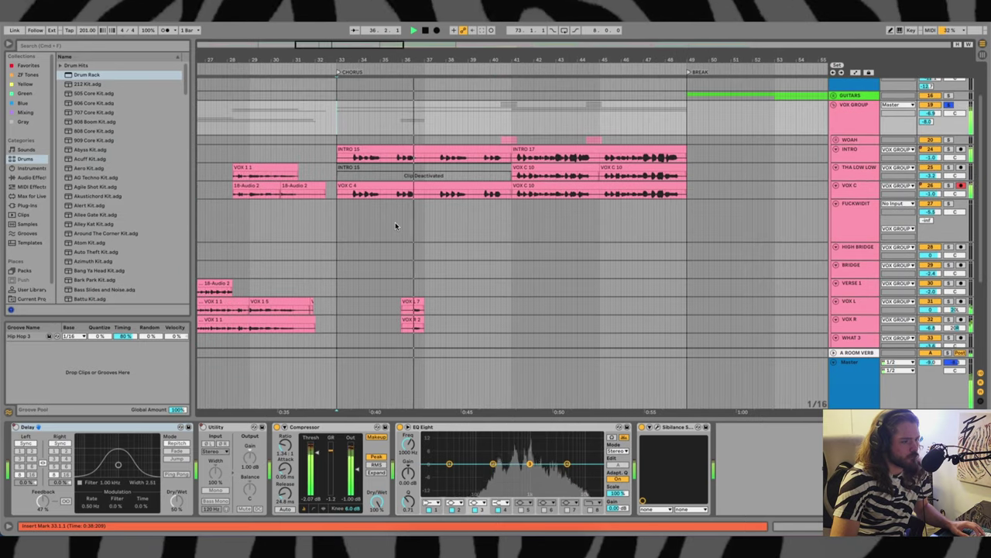
pyautogui.press('space')
# Show the INTRO track's effect chain and audition that track soloed from the start of the CHORUS
pyautogui.click(339, 160)
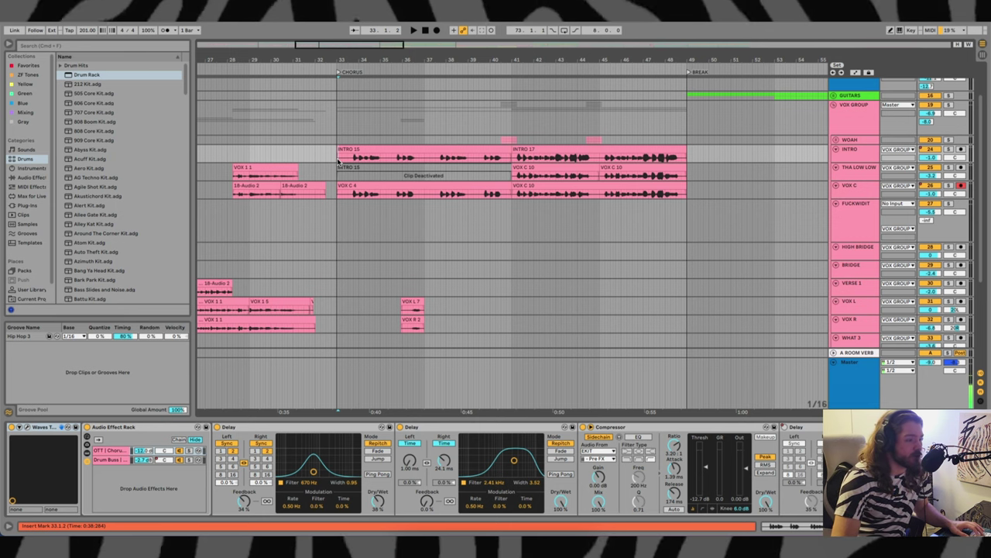
pyautogui.press('space')
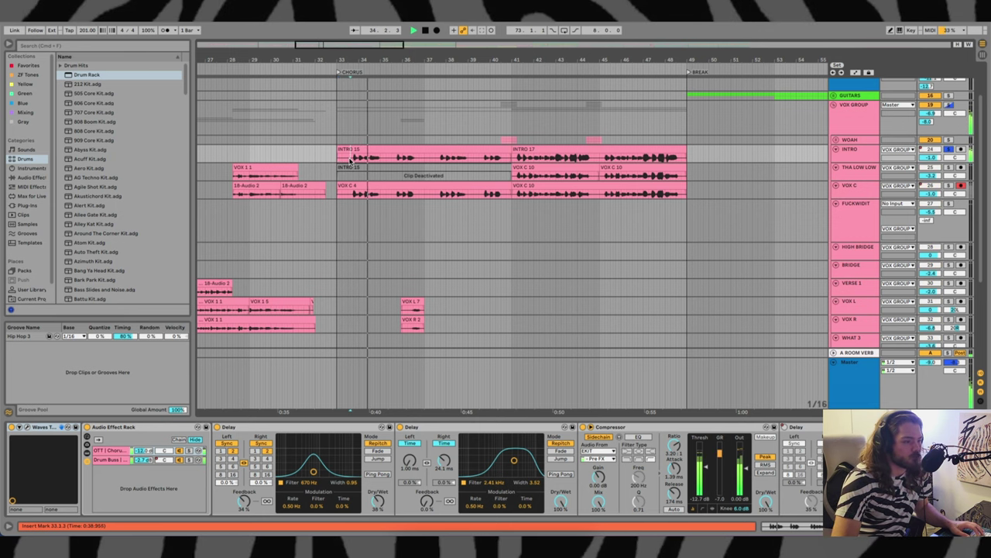
pyautogui.press('space')
# Show the VOX C track's effect chain and audition its vocal clip from the start of the CHORUS
pyautogui.click(350, 195)
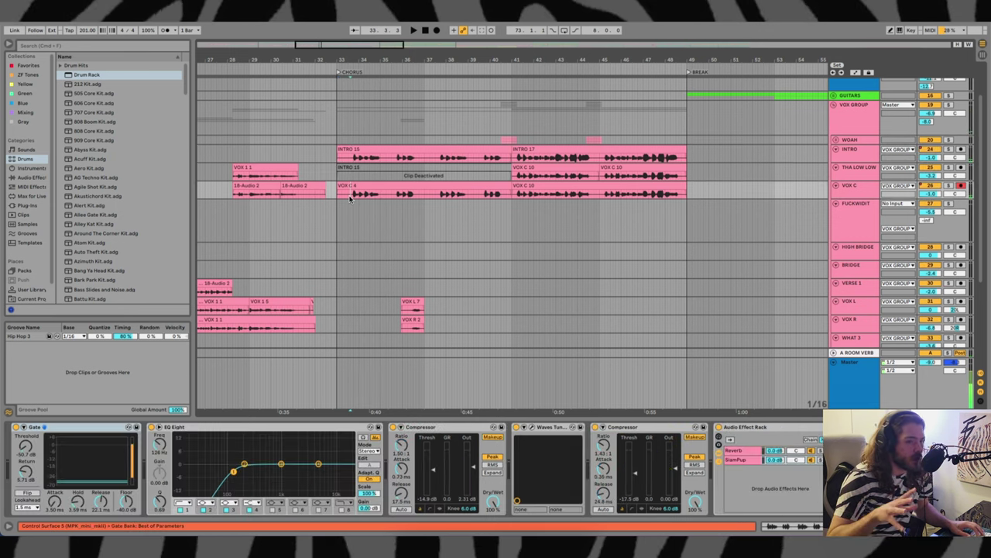
pyautogui.click(345, 198)
pyautogui.press('space')
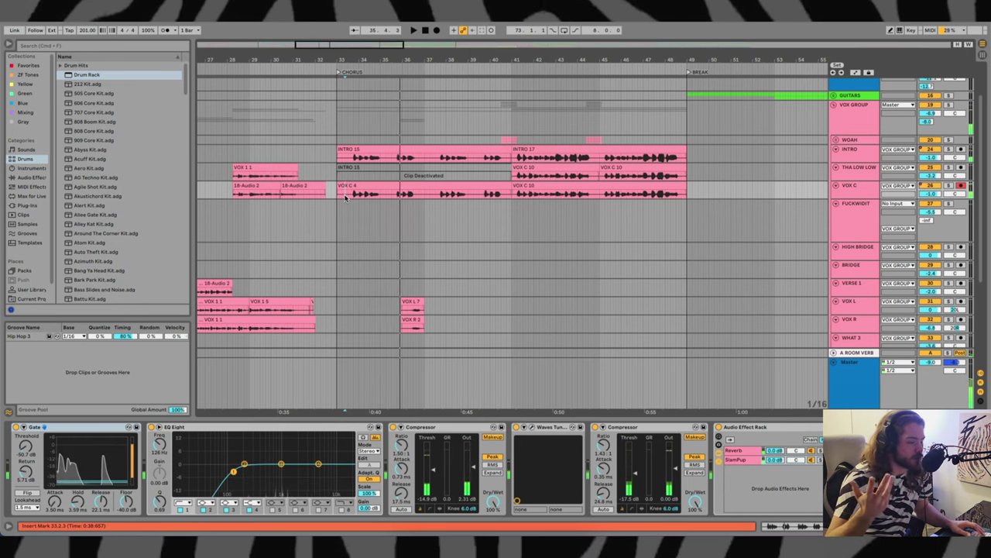
pyautogui.press('space')
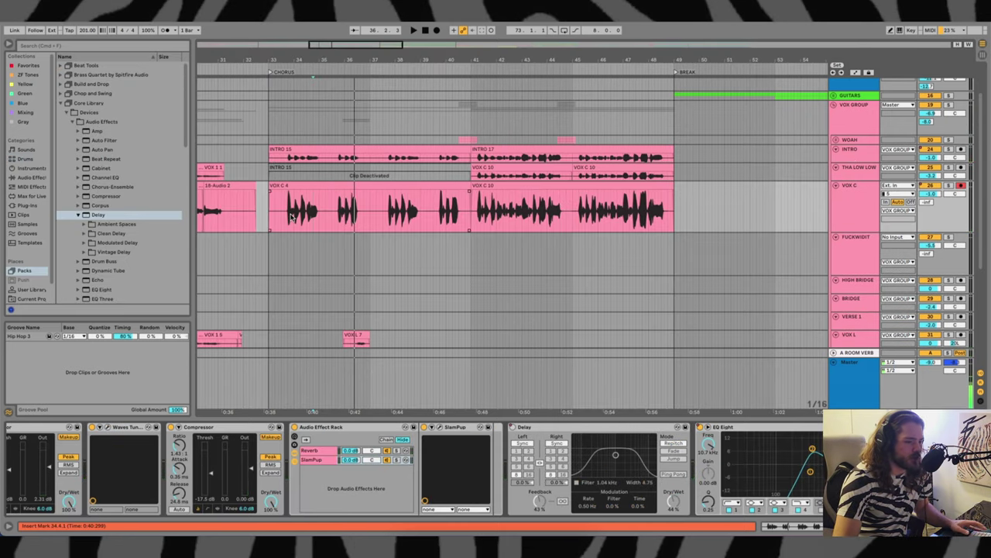
# Show the Device On automation of the Delay on the VOX C track
pyautogui.click(569, 428)
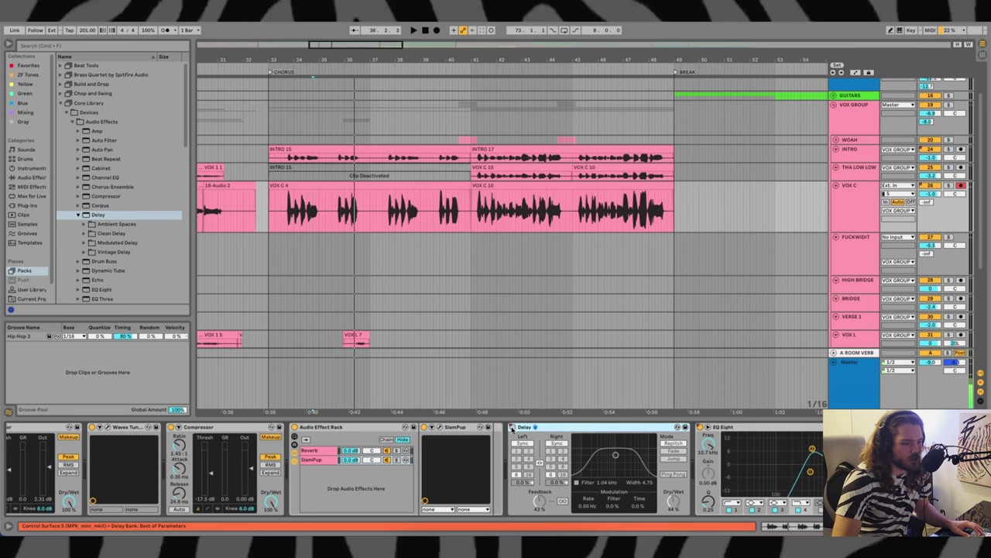
pyautogui.rightClick(511, 427)
pyautogui.click(573, 432)
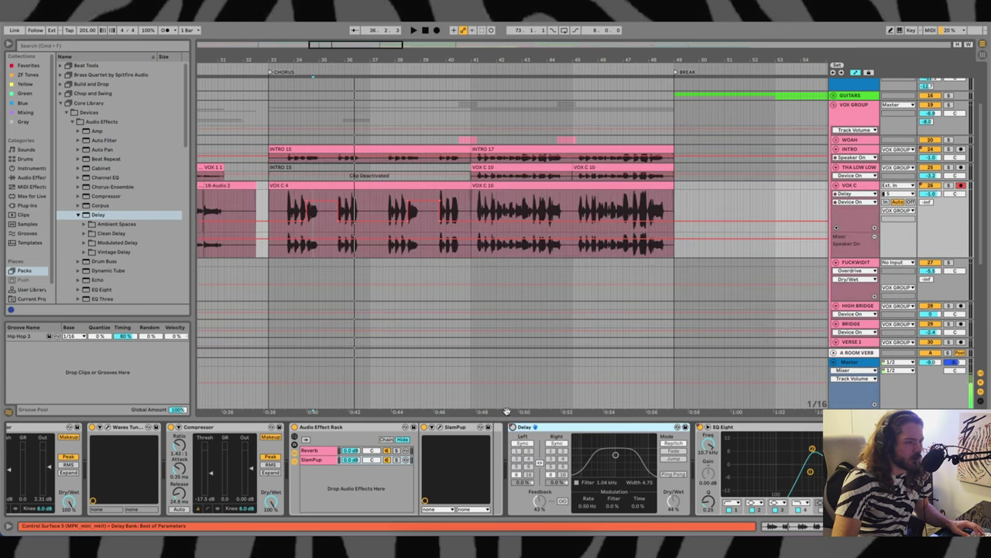
# Examine the Delay's on/off automation over the VOX C chorus clip and audition the passage from bar 33
pyautogui.click(287, 203)
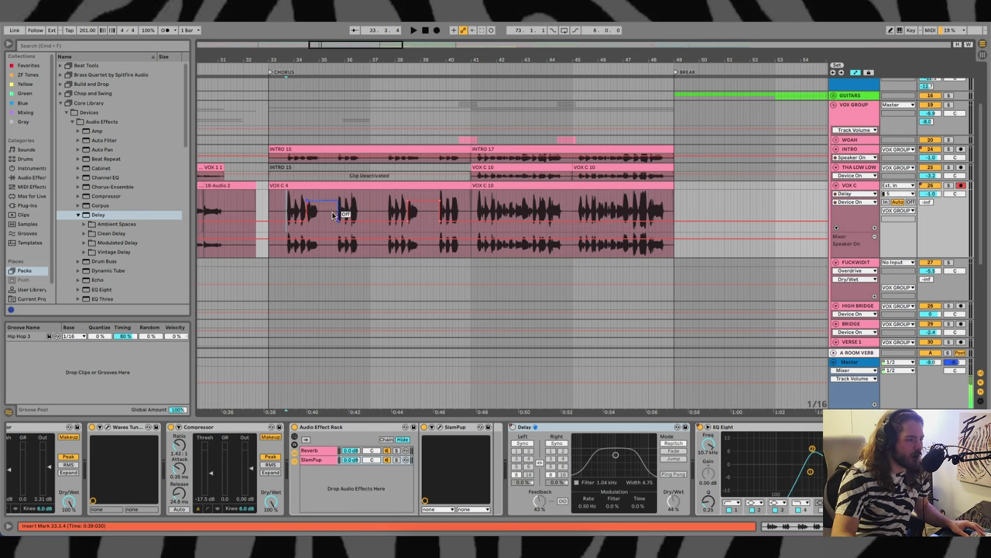
pyautogui.click(322, 203)
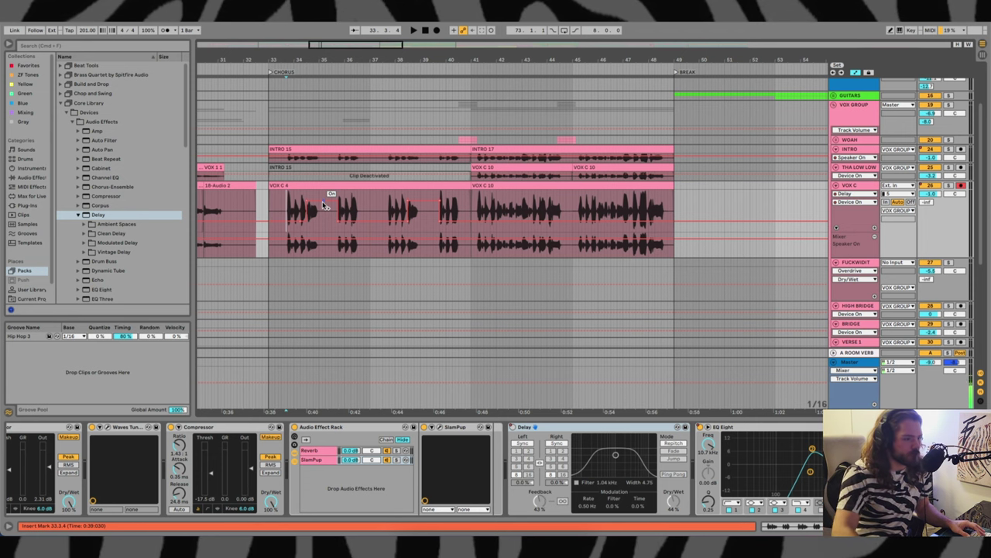
pyautogui.press('space')
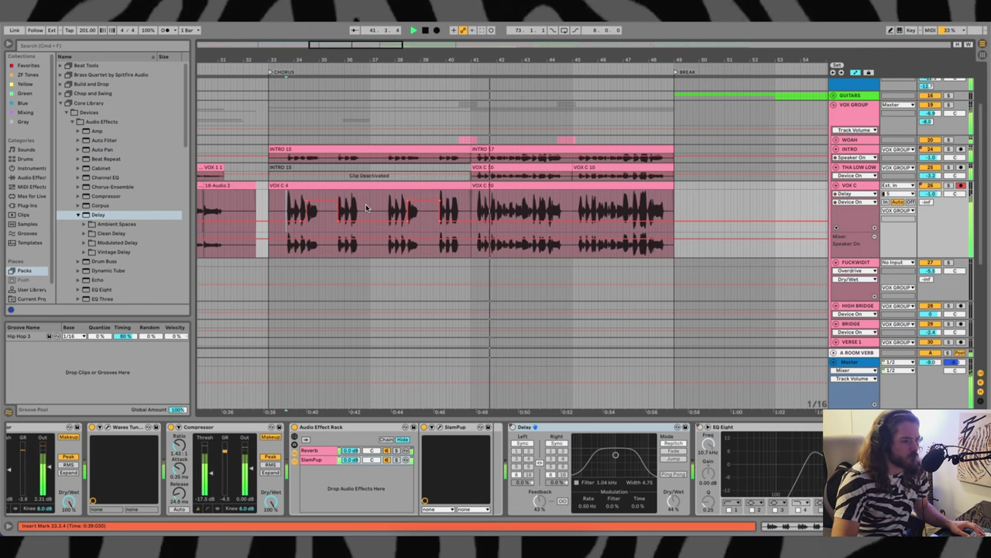
pyautogui.press('space')
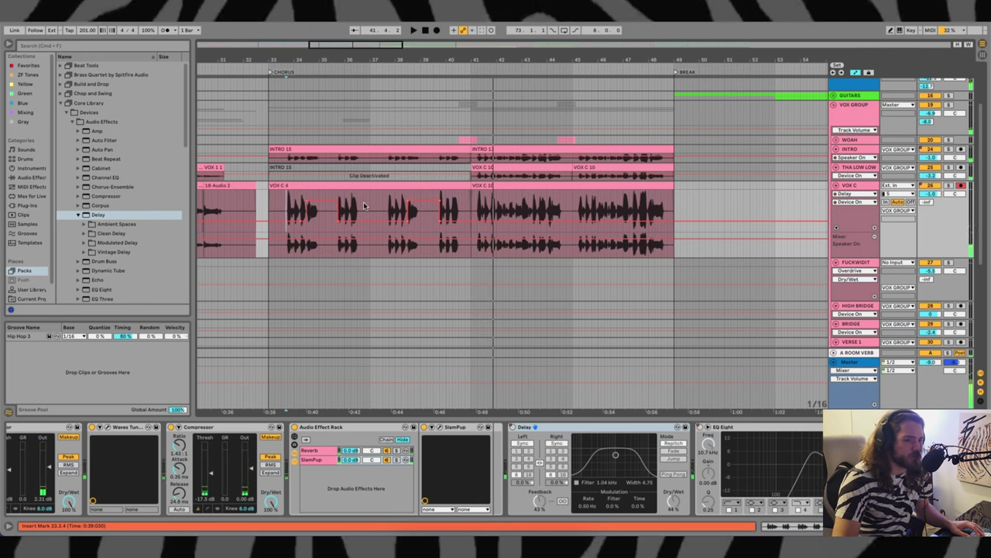
# Show the BREAK KIT track's Bonzo Kit devices and audition that track from the start of the CHORUS
pyautogui.click(363, 205)
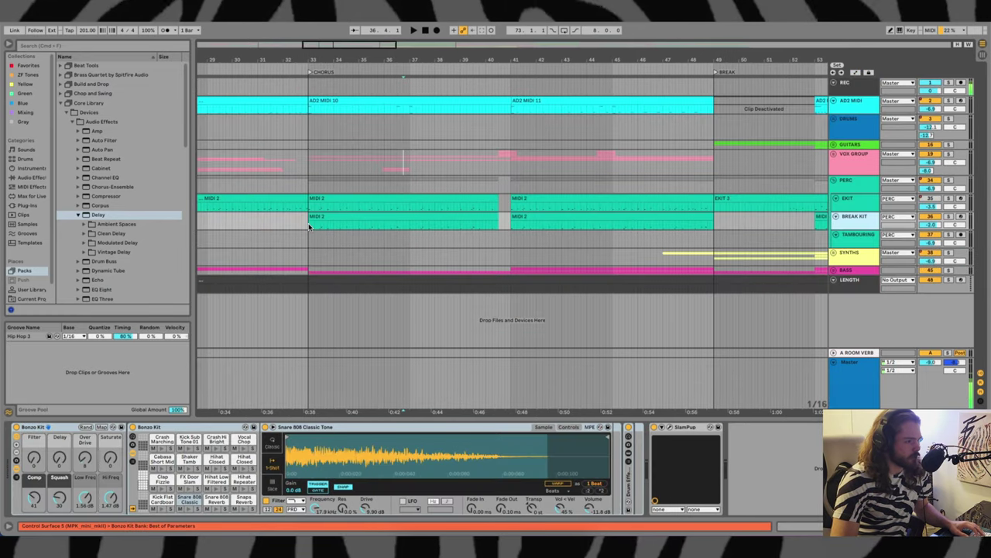
pyautogui.click(309, 225)
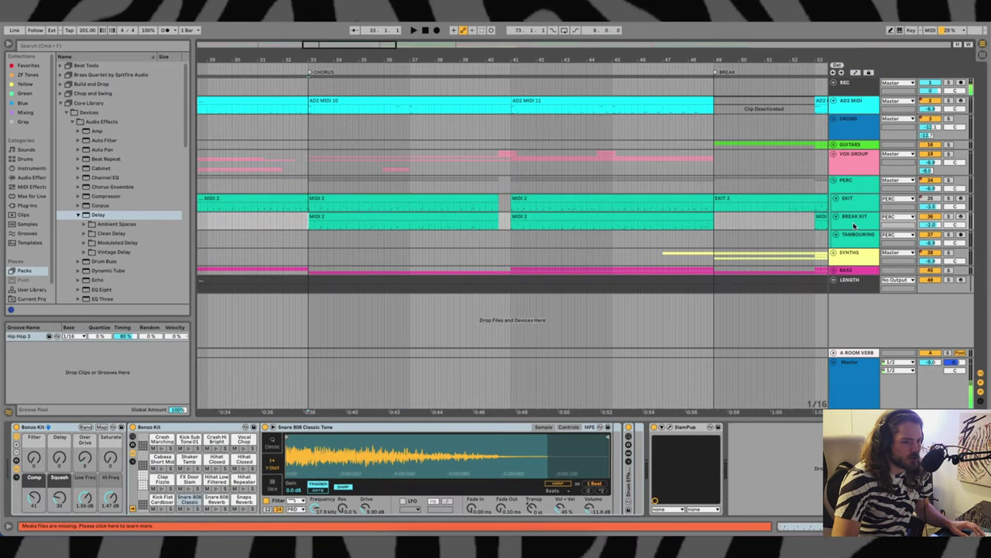
pyautogui.click(858, 223)
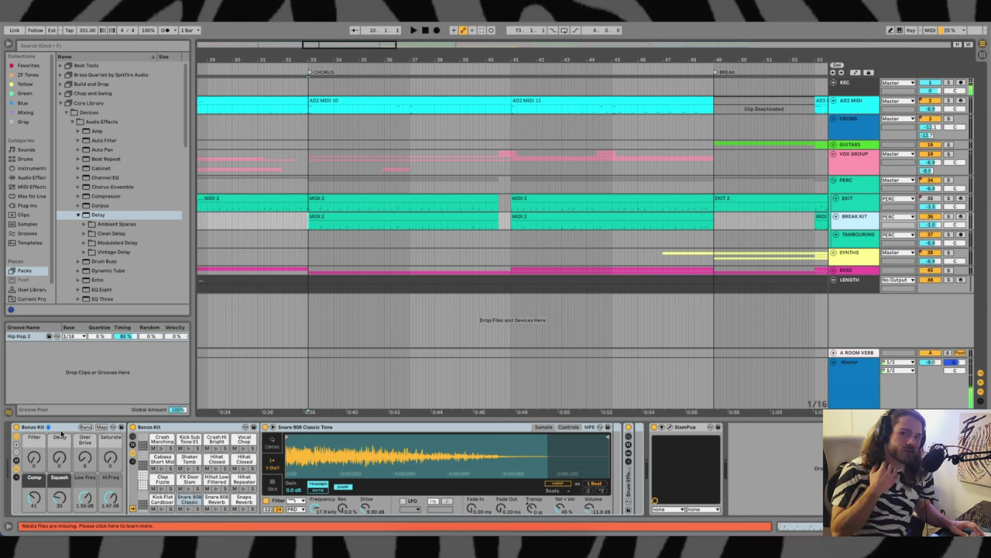
pyautogui.press('space')
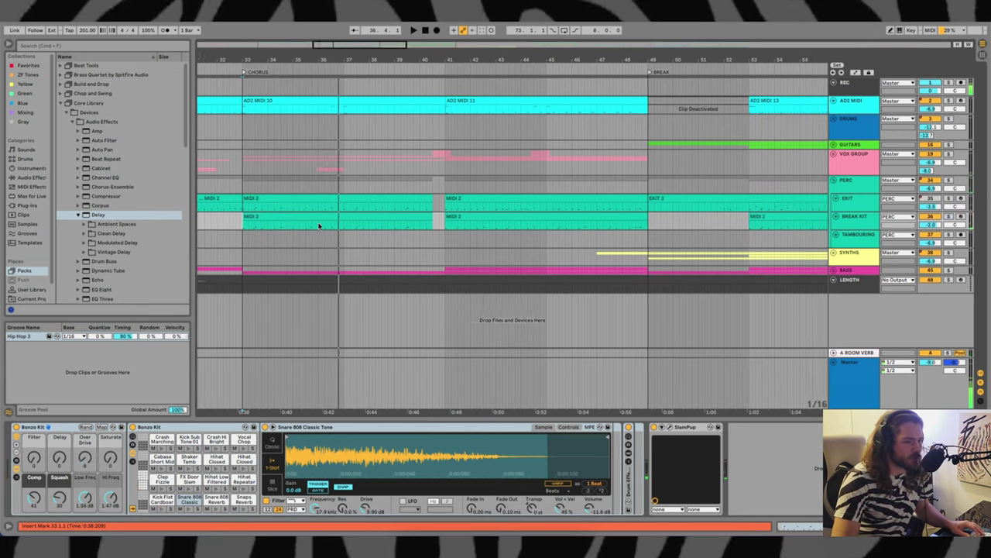
# Show the HIGH SYNTH 1 track's Compressor and audition the track from bar 47, leading into the BREAK
pyautogui.click(417, 239)
pyautogui.scroll(-5, 370, 204)
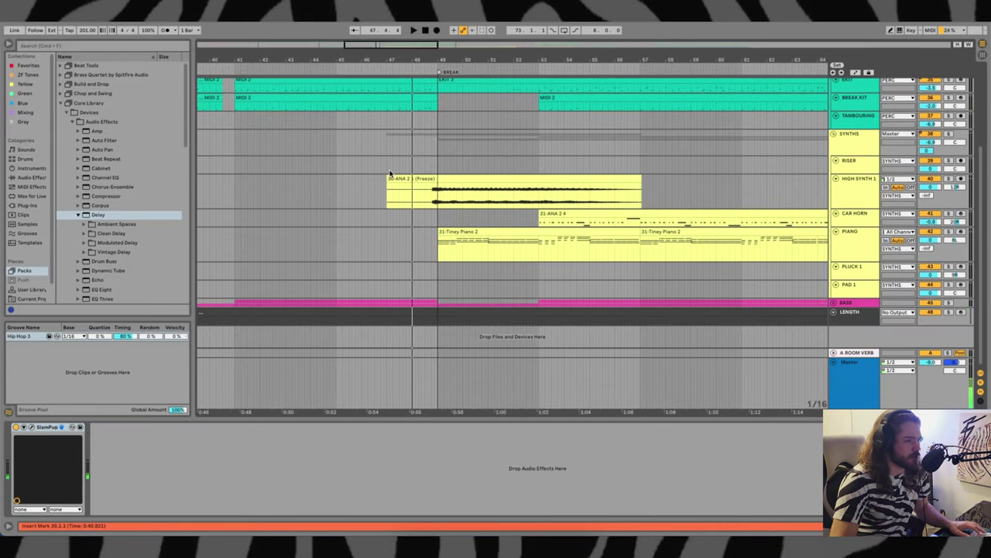
pyautogui.click(389, 170)
pyautogui.click(854, 196)
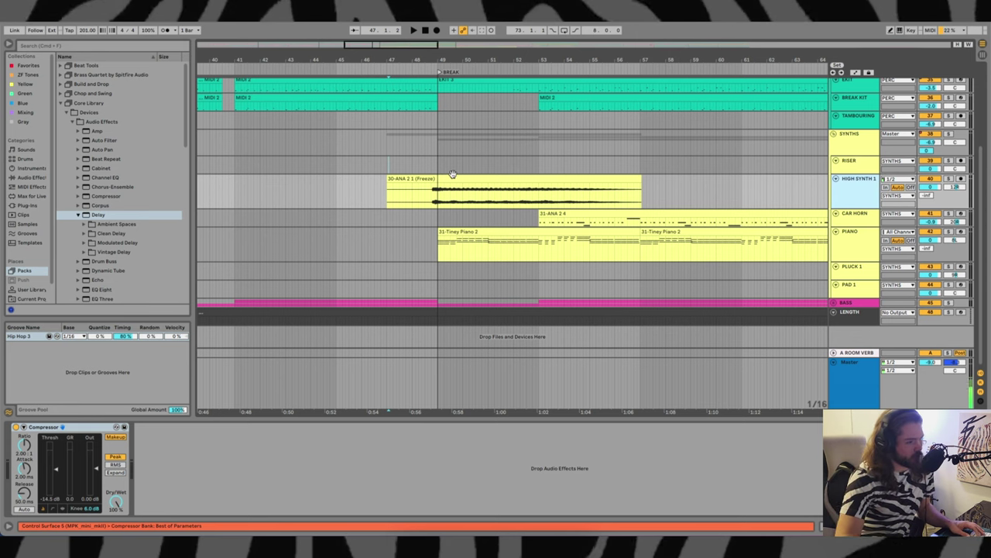
pyautogui.press('space')
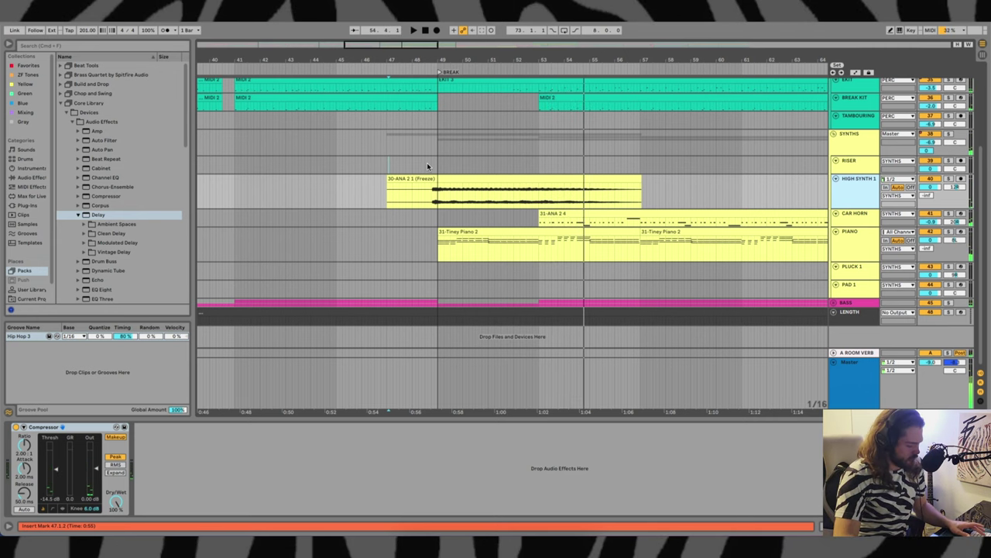
# Examine the frozen HIGH SYNTH 1 clip across the BREAK, from its start at bar 47 past bar 53
pyautogui.click(426, 200)
pyautogui.click(864, 189)
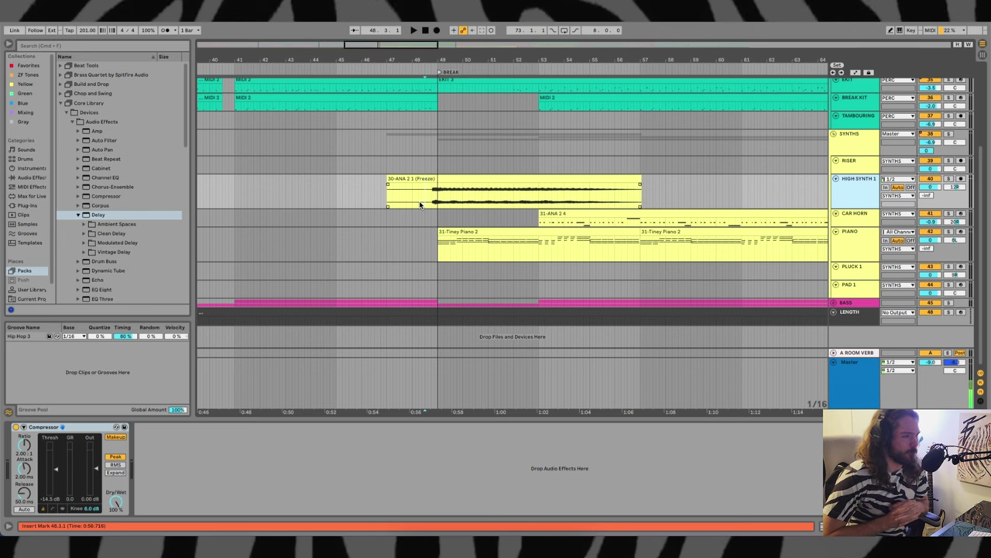
pyautogui.moveTo(449, 202); pyautogui.dragTo(542, 199)
pyautogui.click(539, 200)
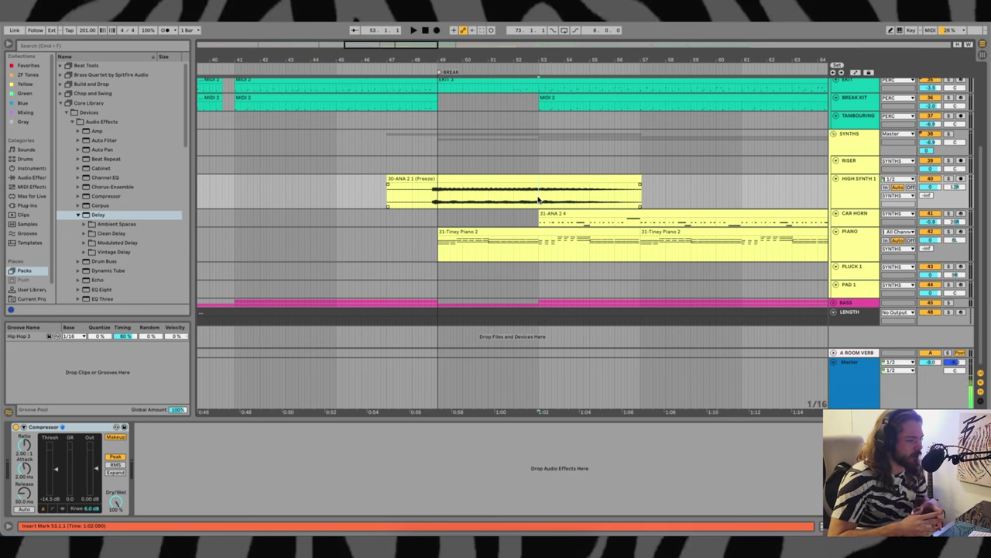
pyautogui.click(404, 177)
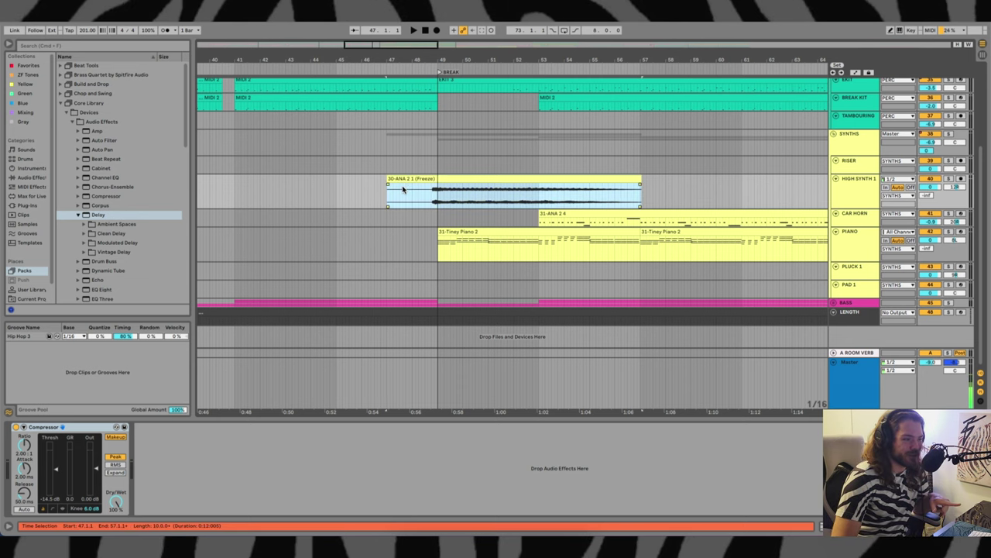
pyautogui.click(432, 202)
pyautogui.hscroll(3, 427, 202)
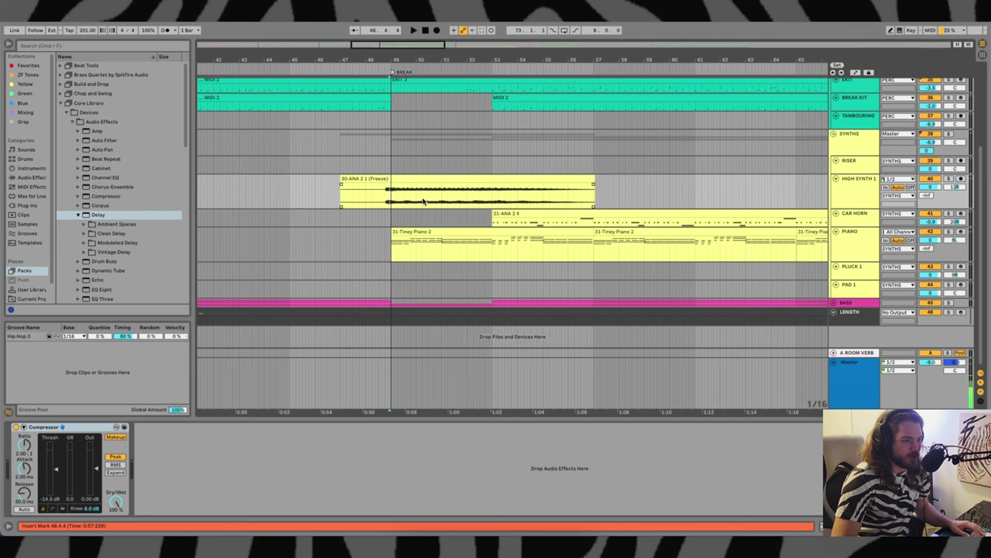
# Set the arrangement grid to 1/8
pyautogui.rightClick(384, 200)
pyautogui.click(424, 372)
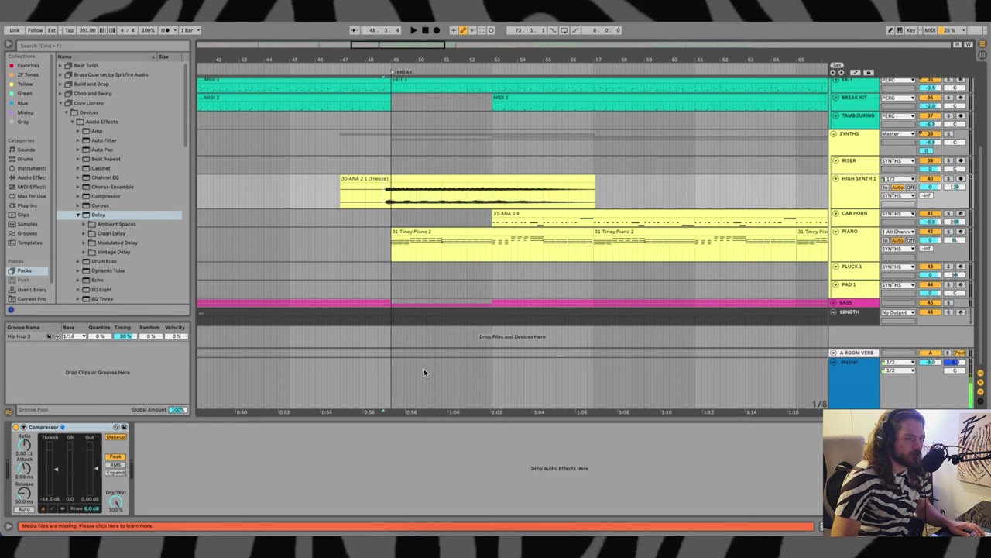
pyautogui.scroll(3, 405, 247)
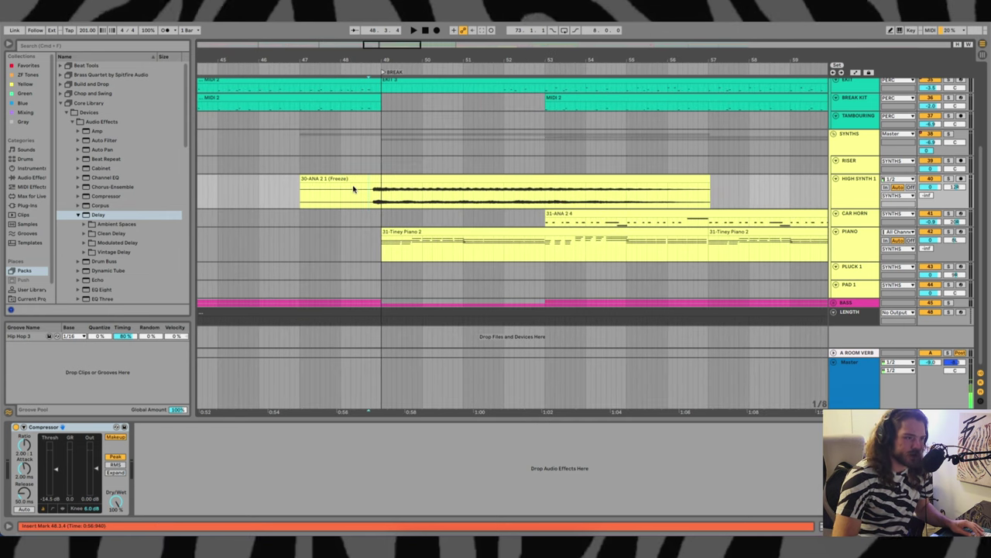
# Show the PIANO track's ANA 2 instrument and audition the track soloed from the start of the BREAK
pyautogui.click(384, 245)
pyautogui.hscroll(3, 544, 238)
pyautogui.click(855, 254)
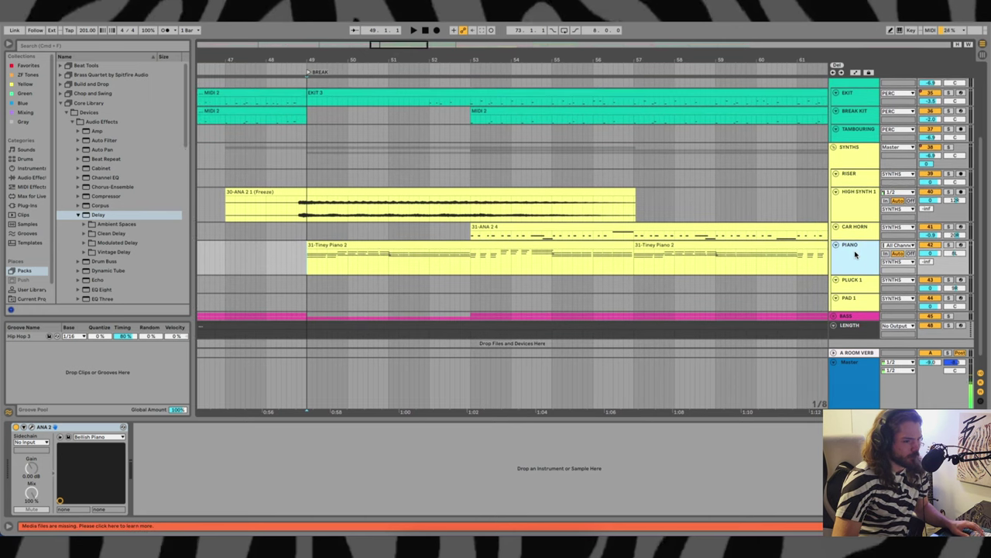
pyautogui.press('space')
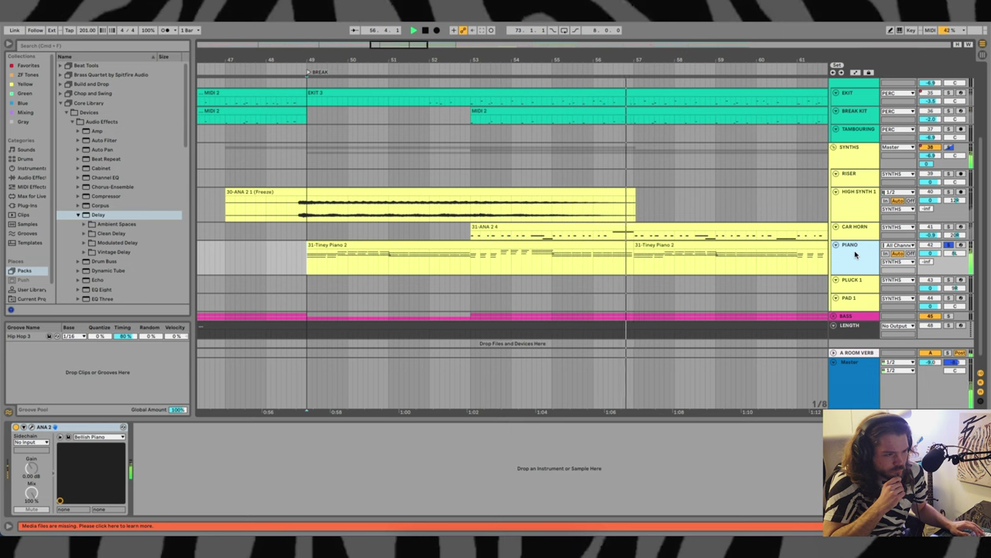
pyautogui.click(308, 234)
pyautogui.press('space')
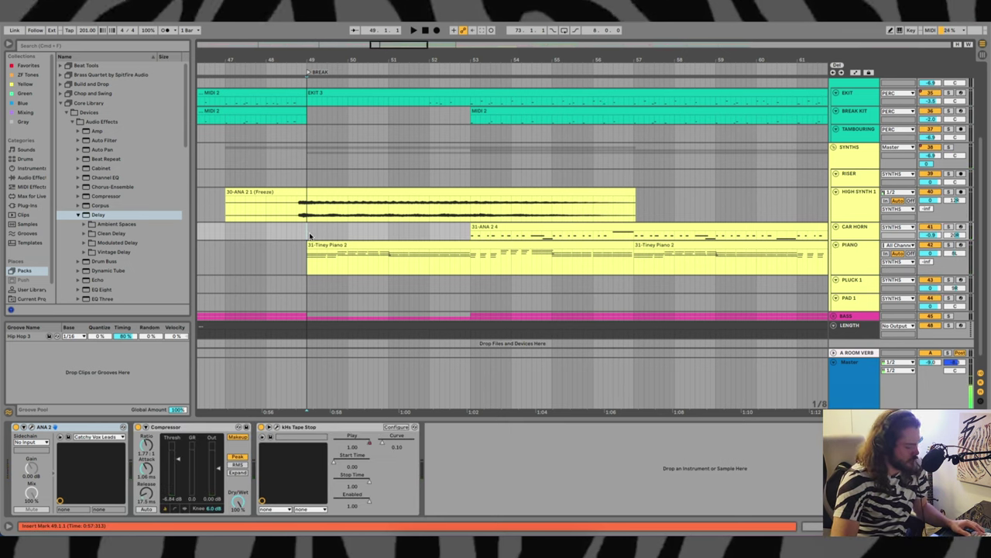
# Show the PIANO track's ANA 2 synth with its Bellish Piano preset, and view its preset browser and bank list
pyautogui.moveTo(306, 255); pyautogui.dragTo(189, 259)
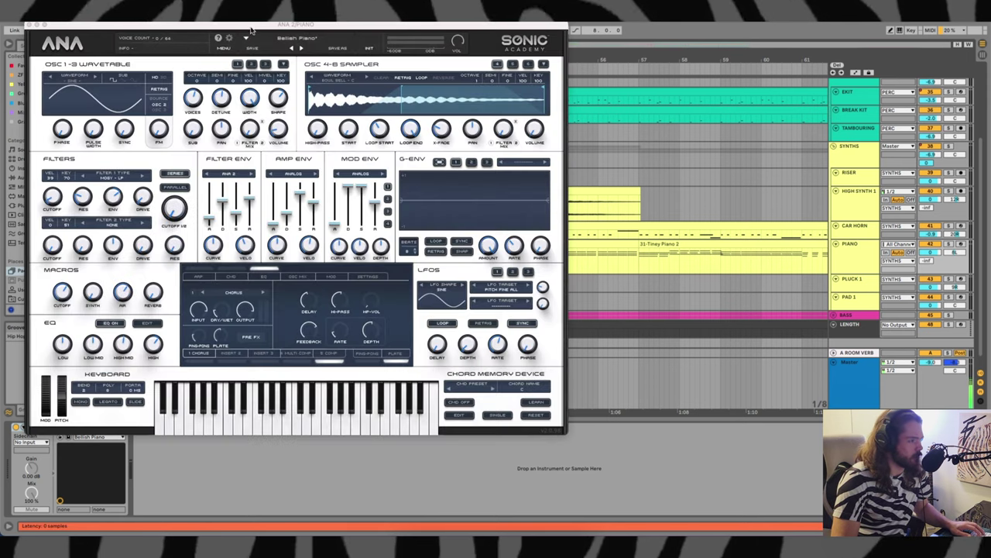
pyautogui.moveTo(251, 29); pyautogui.dragTo(385, 70)
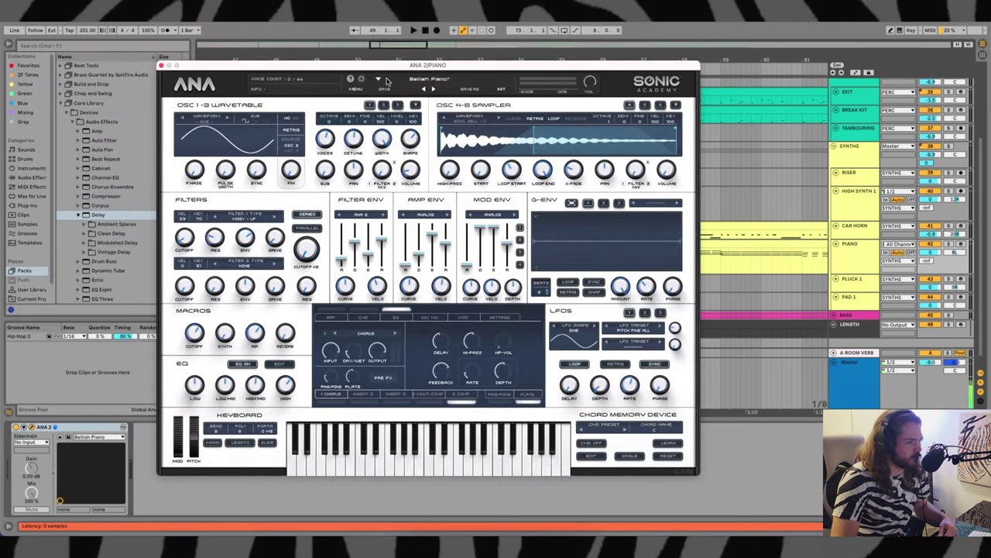
pyautogui.click(379, 79)
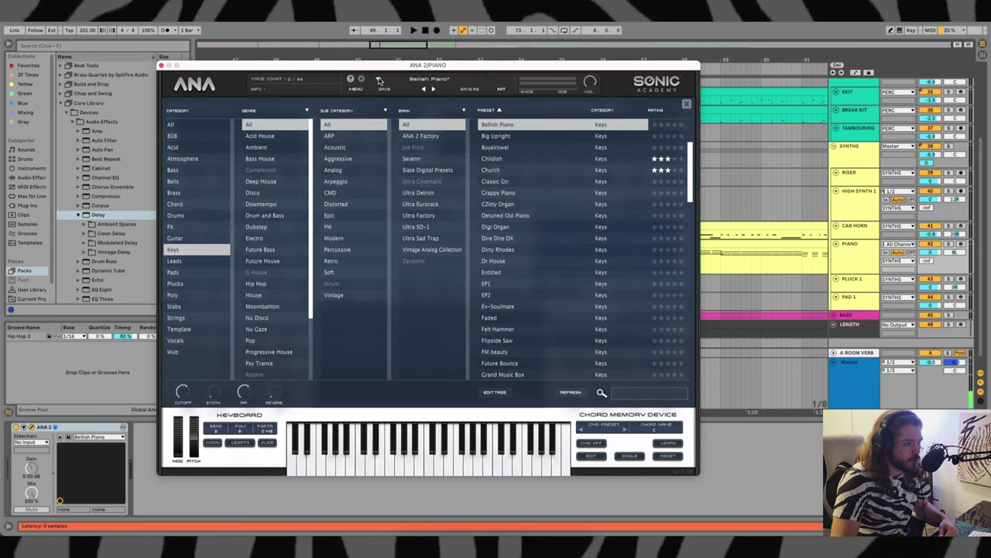
pyautogui.click(379, 80)
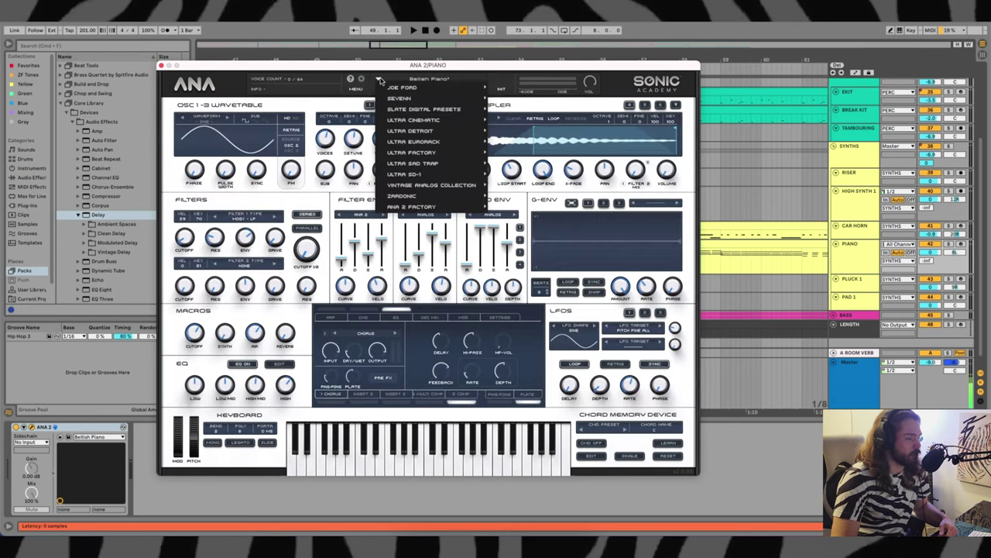
pyautogui.click(327, 104)
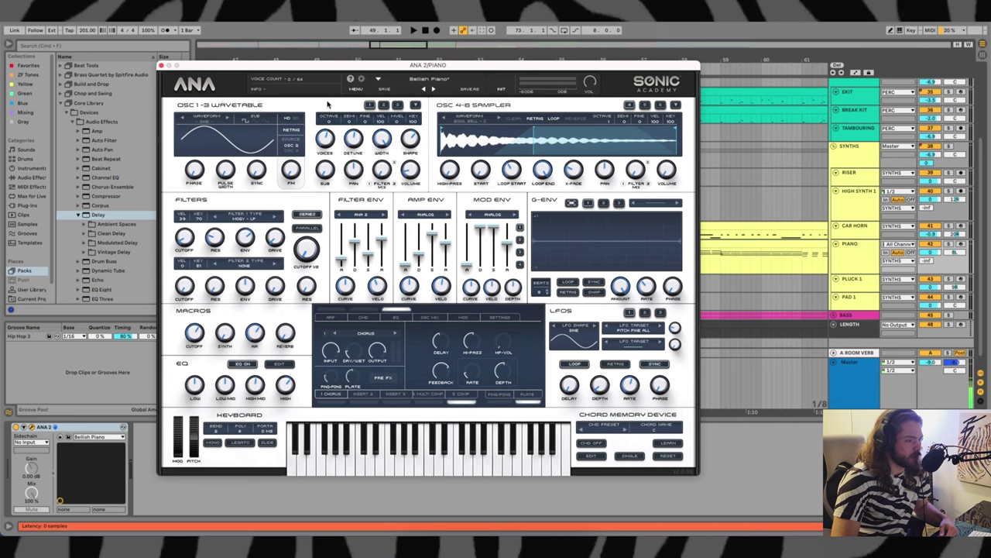
pyautogui.click(160, 67)
# Show the CAR HORN track's ANA 2, Compressor and kHs Tape Stop chain and audition the track soloed from just before bar 53
pyautogui.click(309, 230)
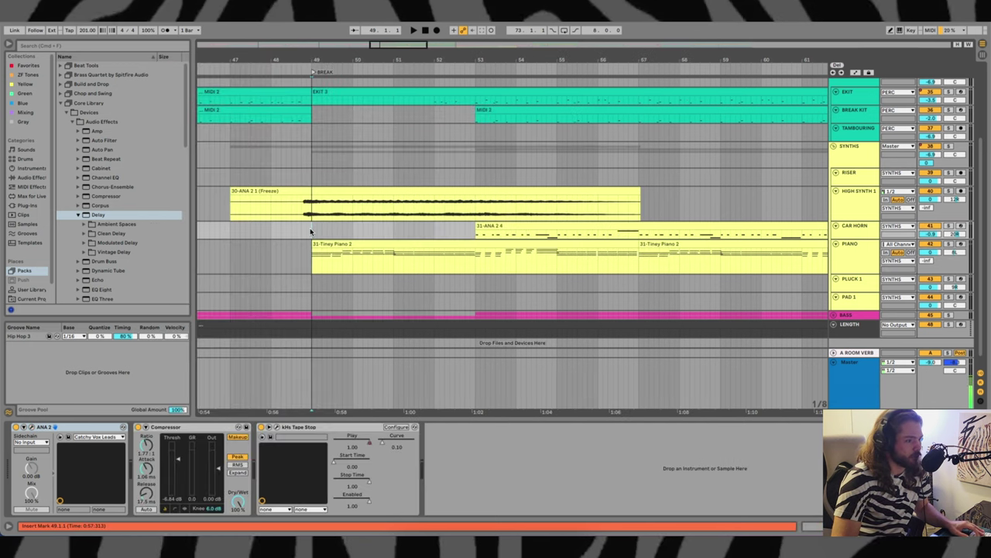
pyautogui.hscroll(3, 378, 228)
pyautogui.click(391, 241)
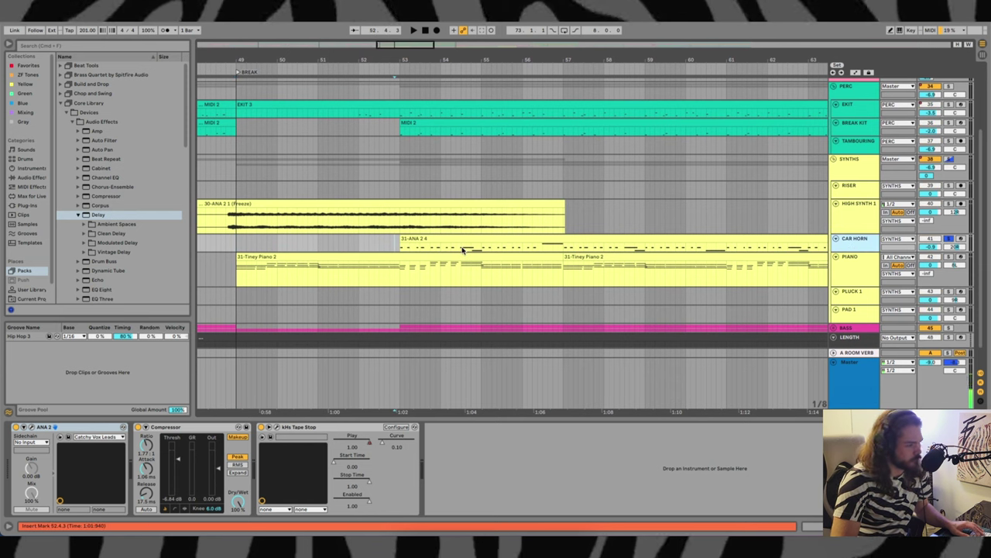
pyautogui.press('space')
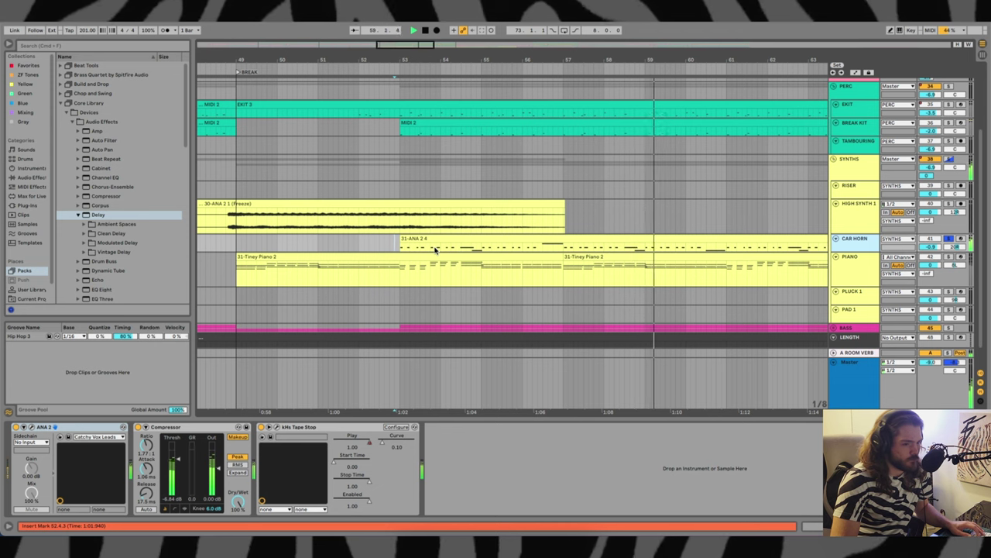
pyautogui.press('space')
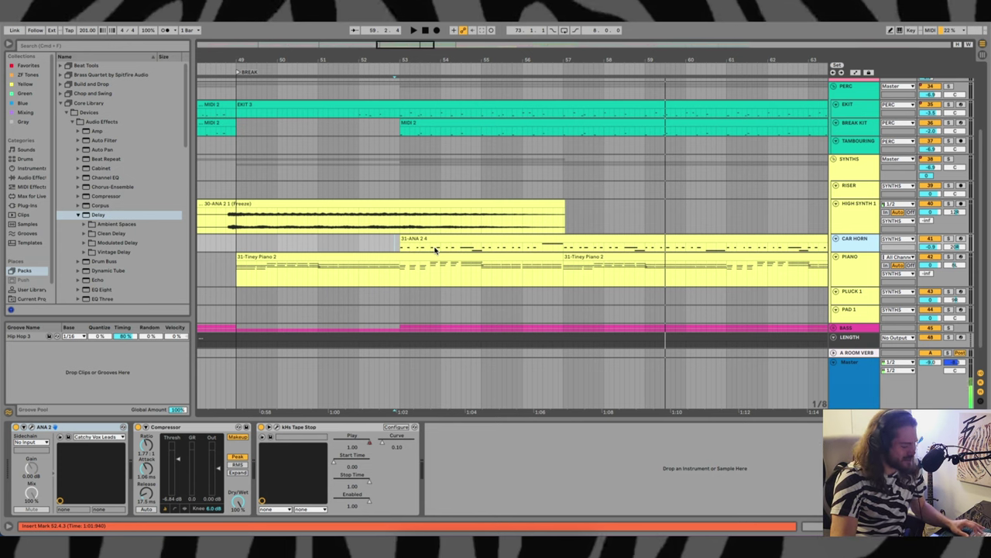
pyautogui.click(294, 247)
pyautogui.press('space')
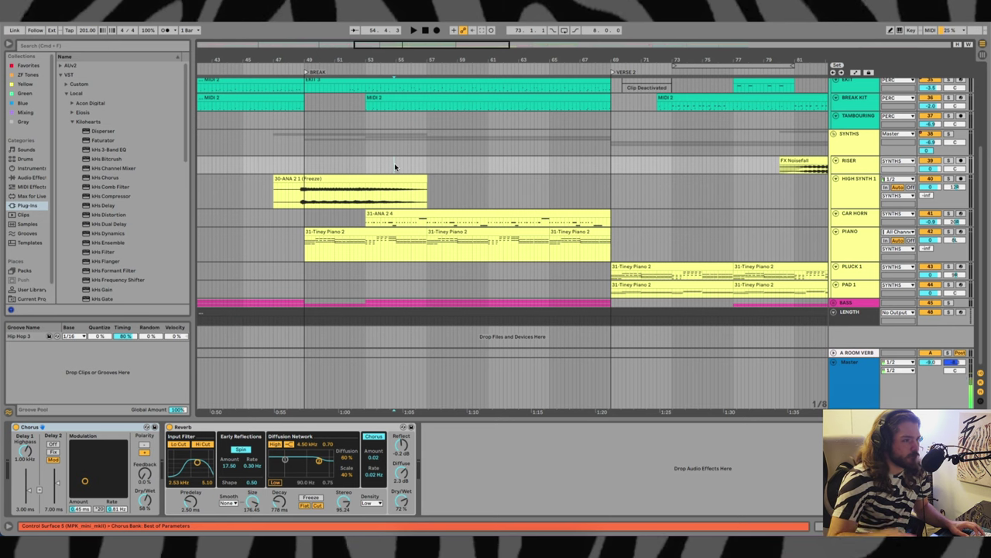
# Show the PLUCK 1 track's first VERSE 2 clip and device chain, and audition the track soloed from bar 69
pyautogui.click(394, 166)
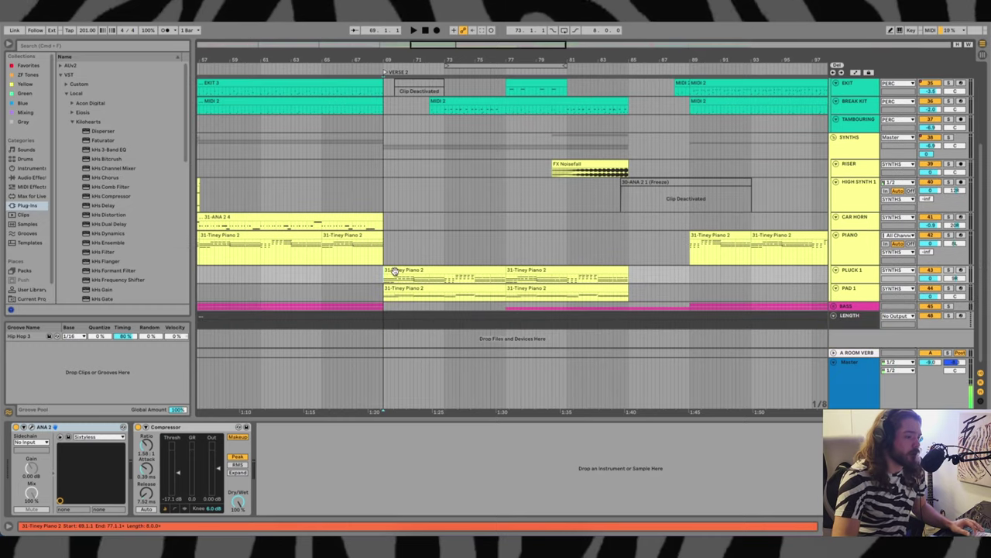
pyautogui.click(396, 269)
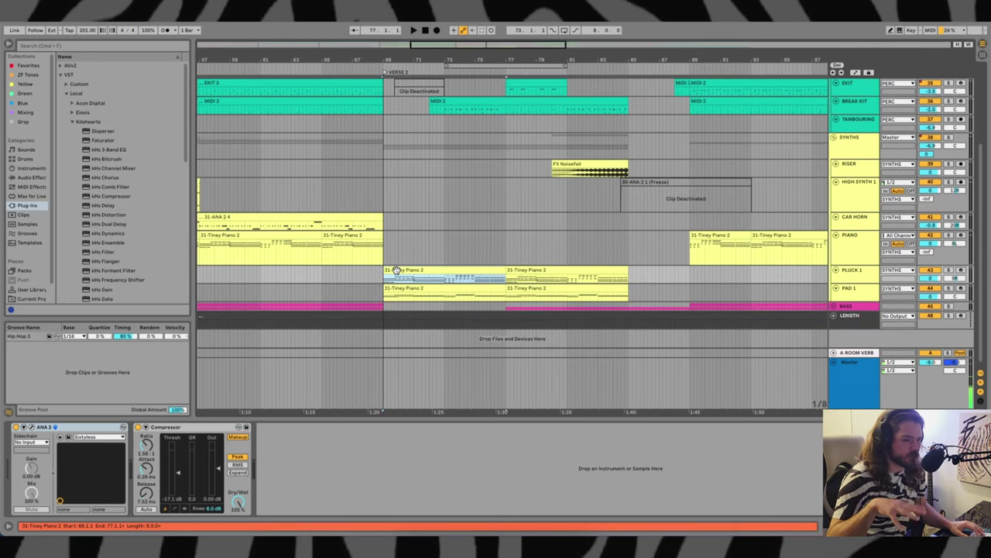
pyautogui.hscroll(-6, 396, 270)
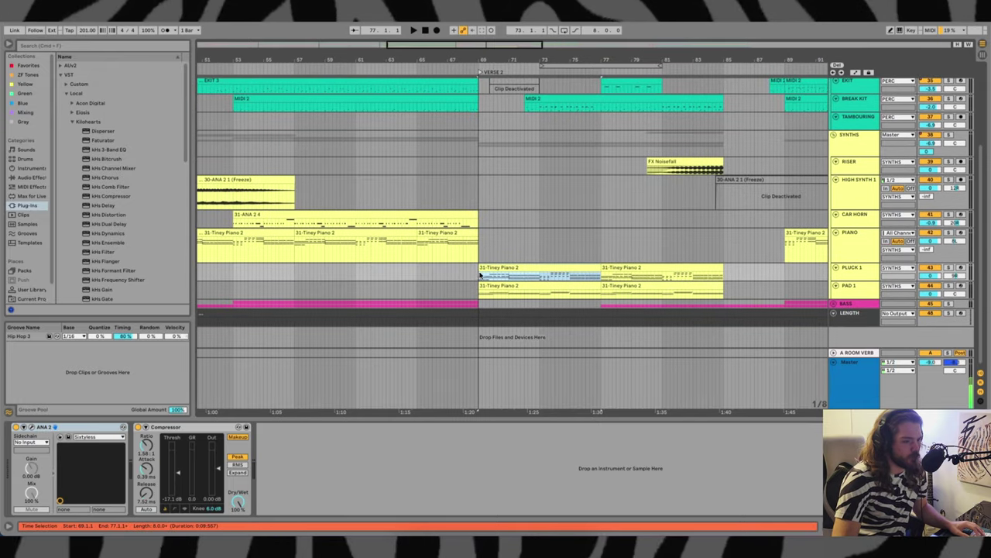
pyautogui.click(481, 276)
pyautogui.scroll(3, 480, 276)
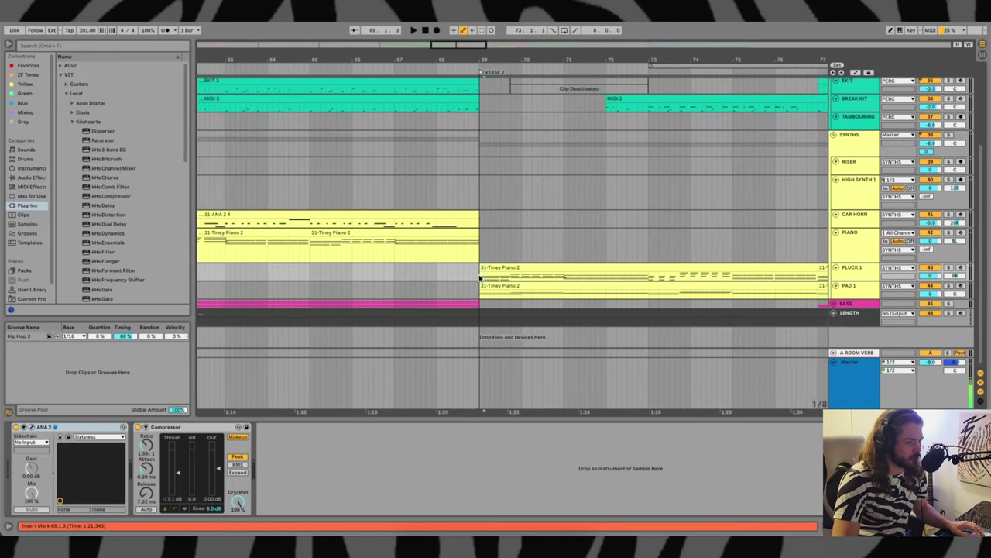
pyautogui.press('space')
pyautogui.hscroll(2, 479, 277)
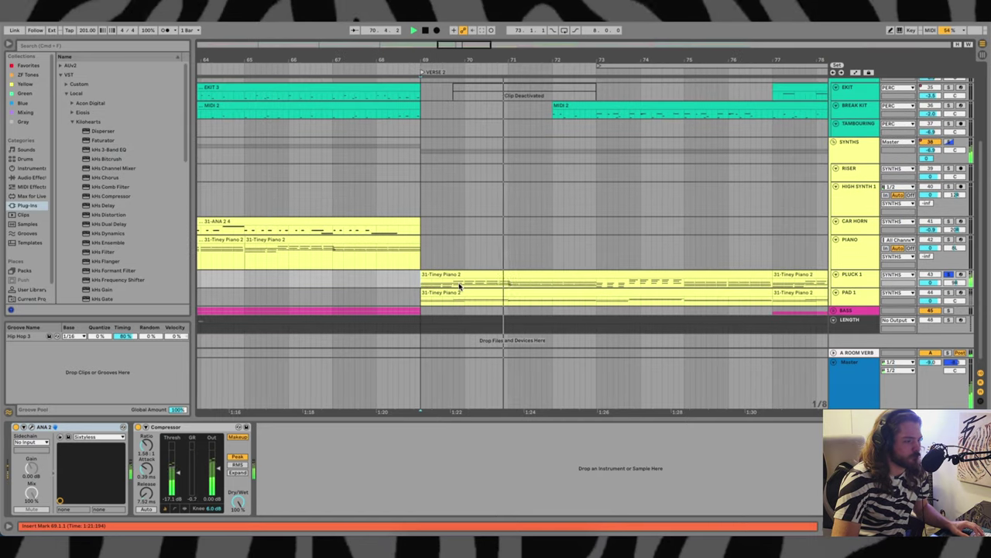
# Show the ANA 2 synth presets on the PLUCK 1 track (Sixtyless) and the PAD 1 track (Lost Tape Pad)
pyautogui.click(54, 427)
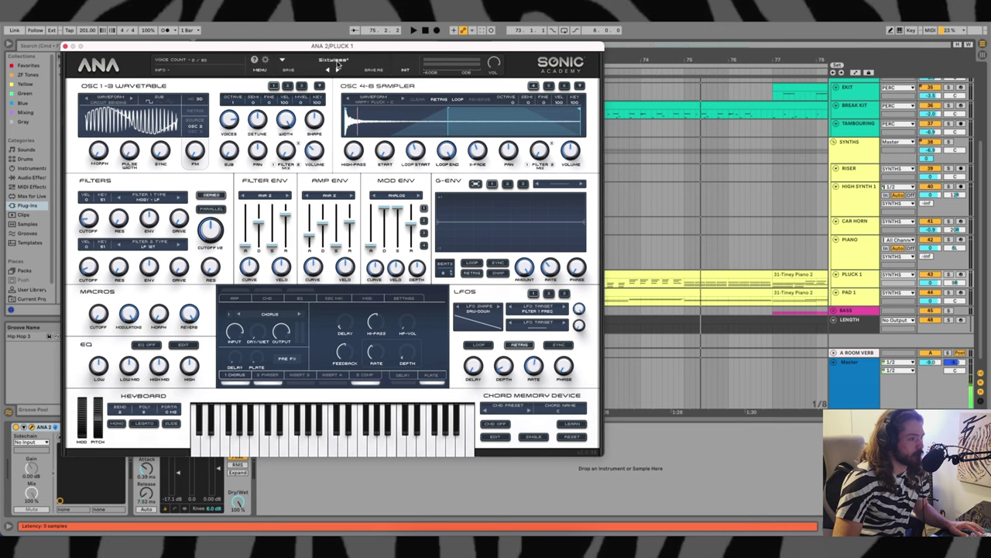
pyautogui.click(65, 46)
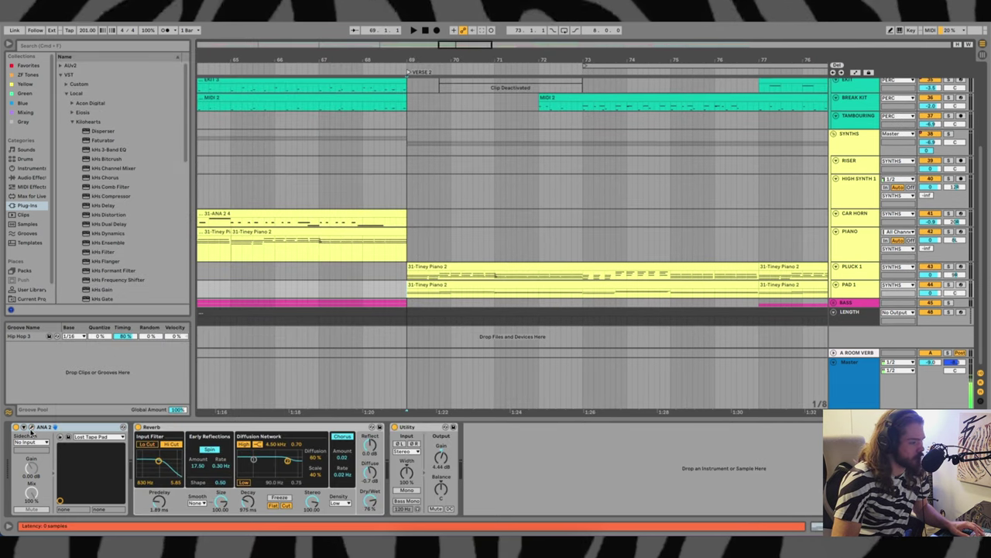
pyautogui.click(54, 426)
pyautogui.moveTo(285, 45); pyautogui.dragTo(308, 25)
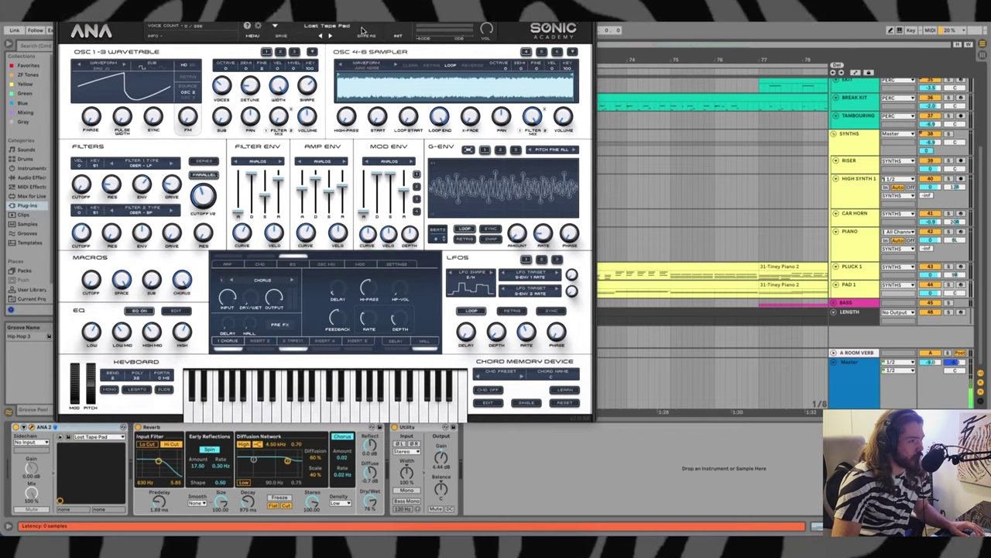
pyautogui.hotkey('ctrl', 'alt', 'p')
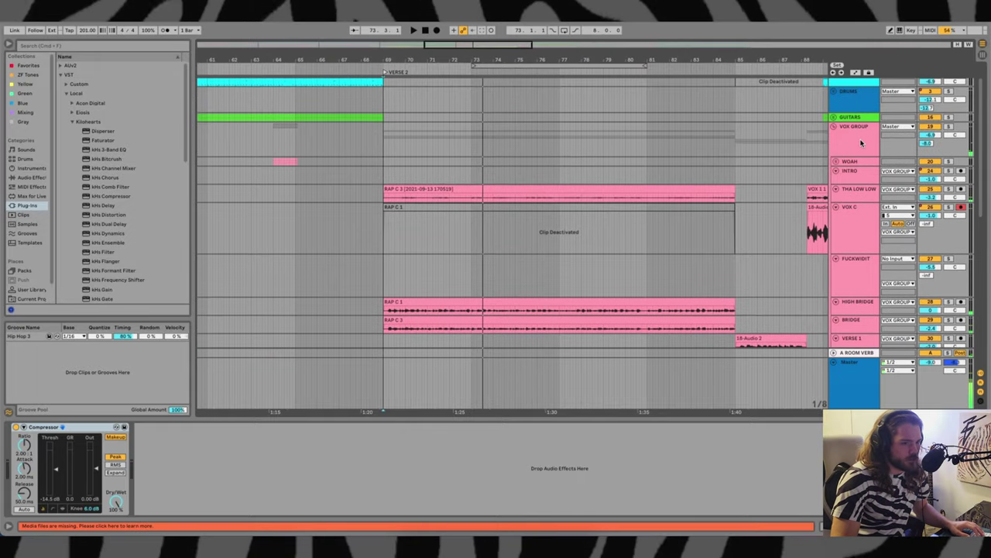
# Show the VOX GROUP's Delay, Utility, Compressor and EQ Eight chain, and audition the group soloed from bar 69
pyautogui.hscroll(2, 470, 165)
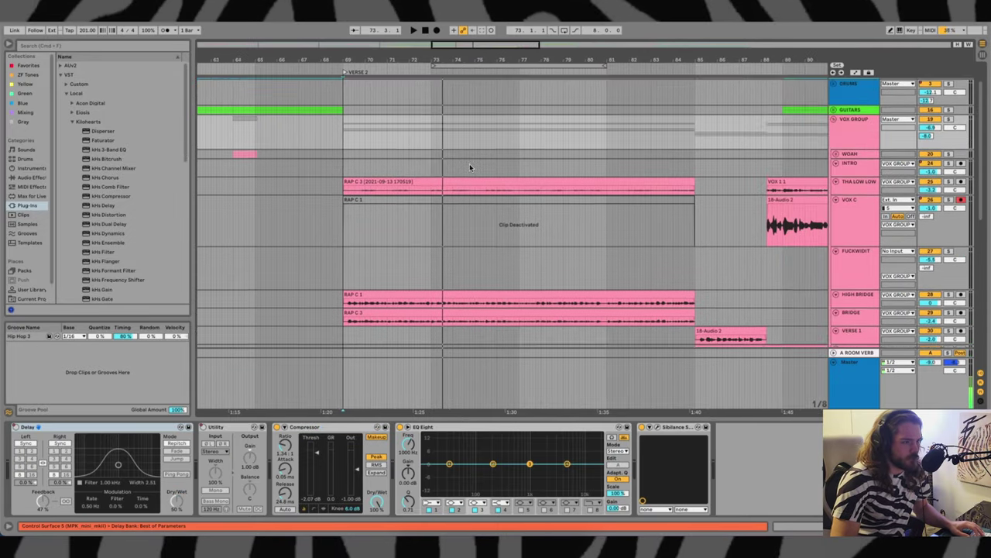
pyautogui.scroll(-2, 540, 126)
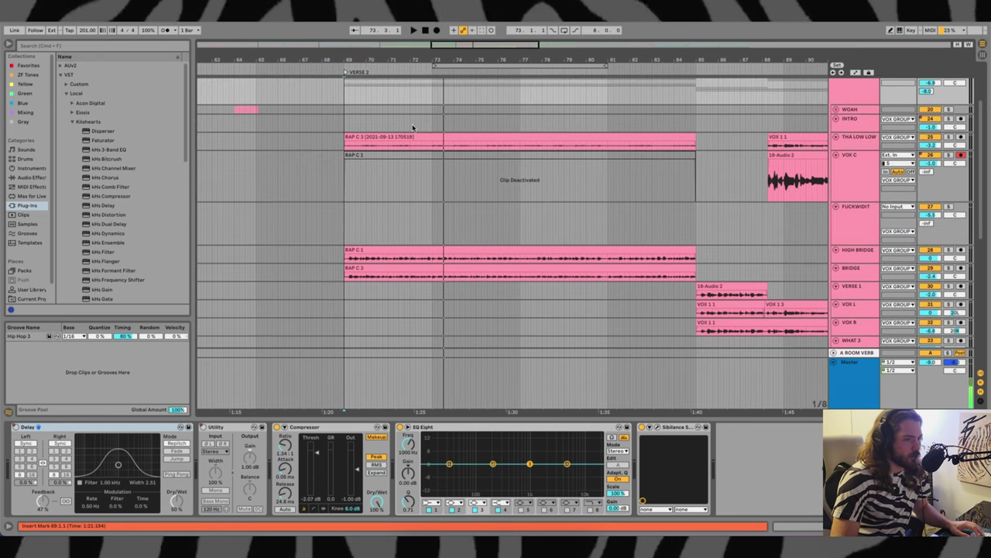
pyautogui.scroll(1, 464, 114)
pyautogui.click(847, 113)
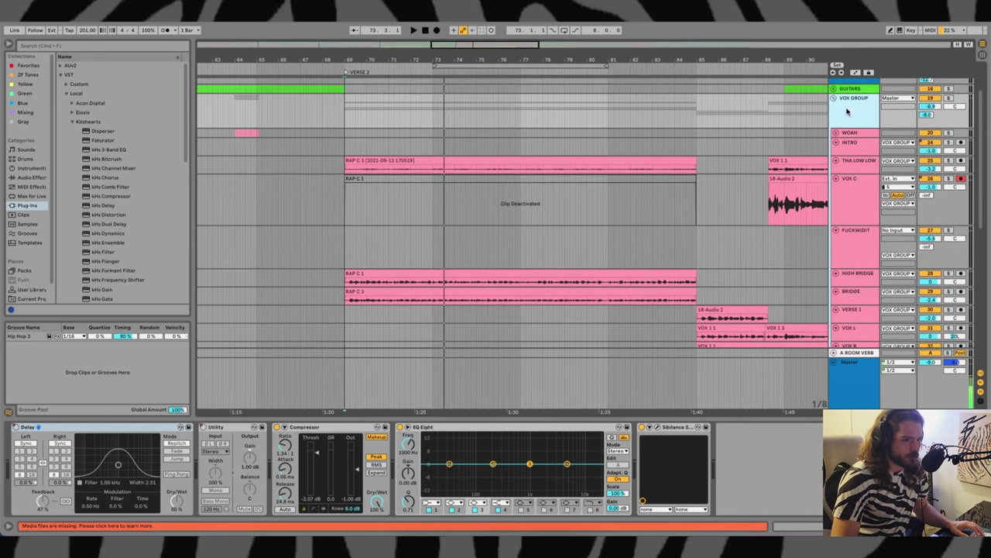
pyautogui.press('space')
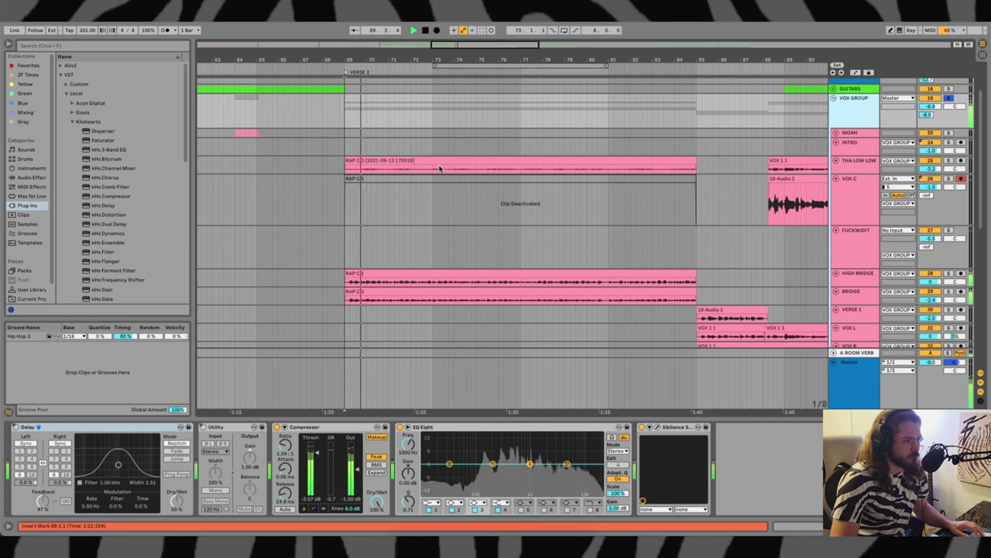
# Show the THA LOW LOW track's Gate, EQ Eight, Compressor, Waves Tune and SlamPup chain, and audition its VERSE 2 clip soloed from bar 69
pyautogui.scroll(-1, 384, 175)
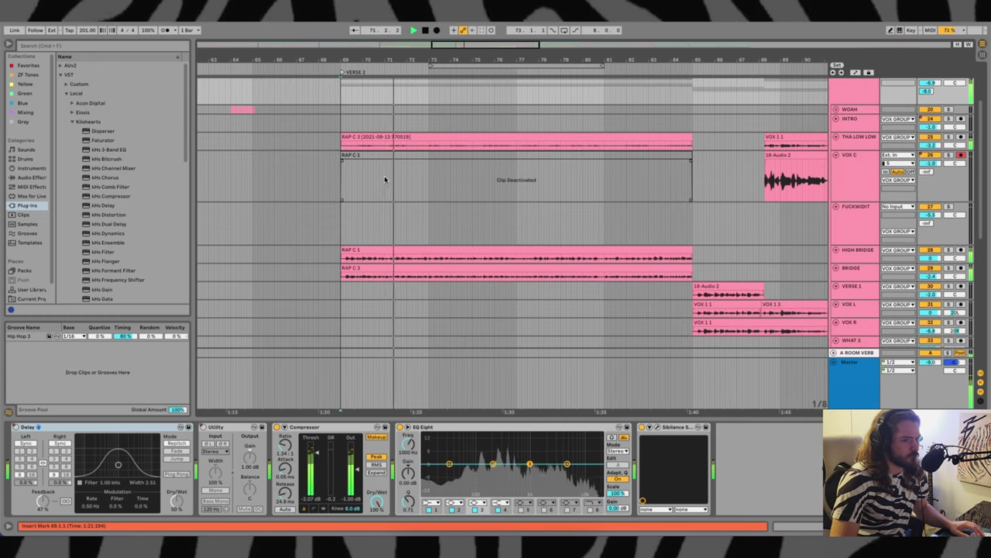
pyautogui.click(859, 255)
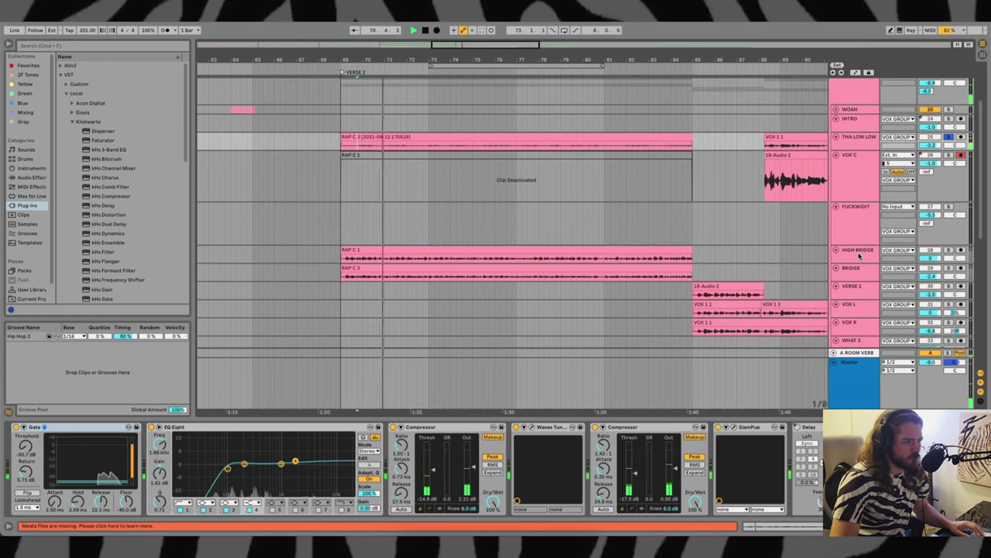
pyautogui.press('space')
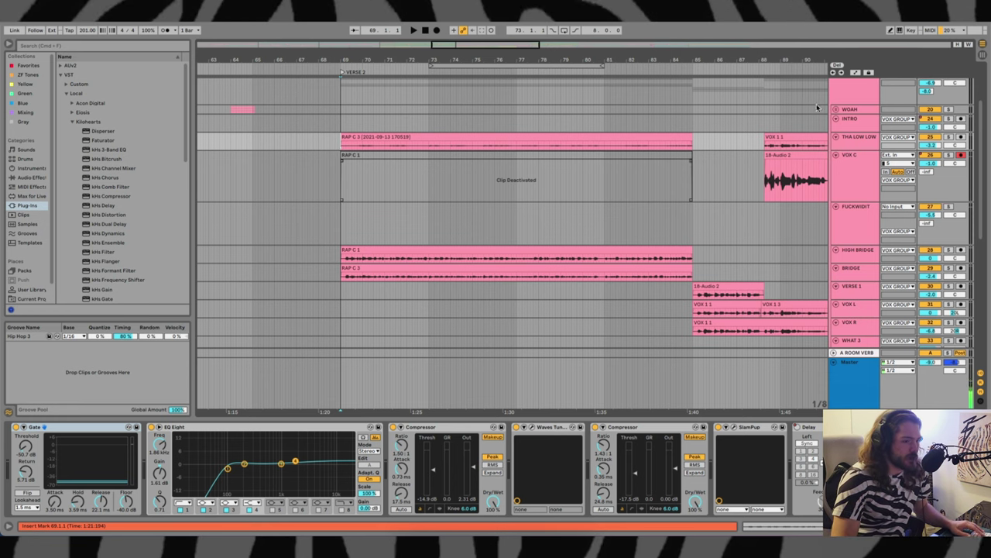
# Audition the soloed VOX GROUP again from bar 69 to hear the low vocal in context
pyautogui.click(845, 97)
pyautogui.press('space')
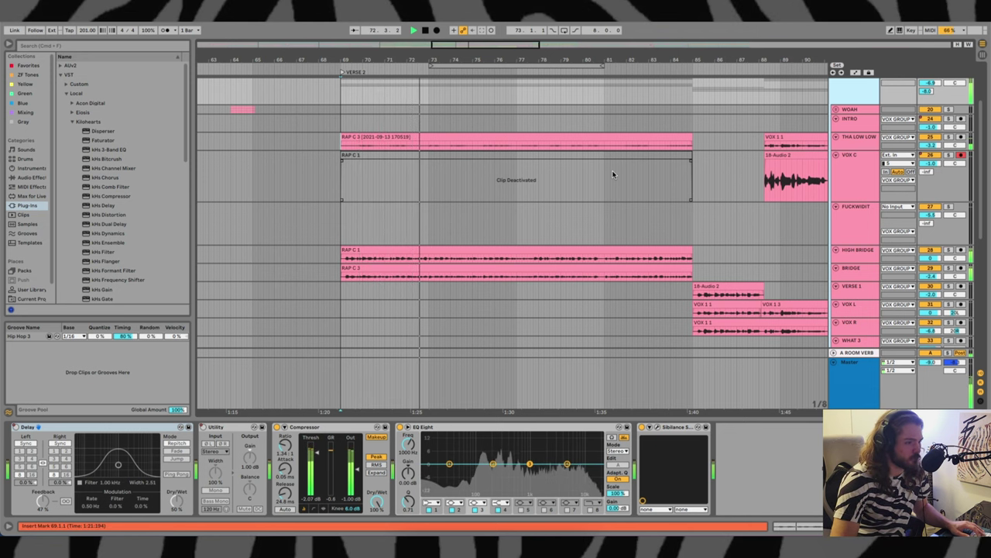
pyautogui.press('space')
# Show the HIGH BRIDGE track's device chain with its Reverb and SlamPup rack, and audition its RAP C clip soloed from bar 69
pyautogui.scroll(-5, 620, 232)
pyautogui.click(850, 135)
pyautogui.scroll(1, 850, 136)
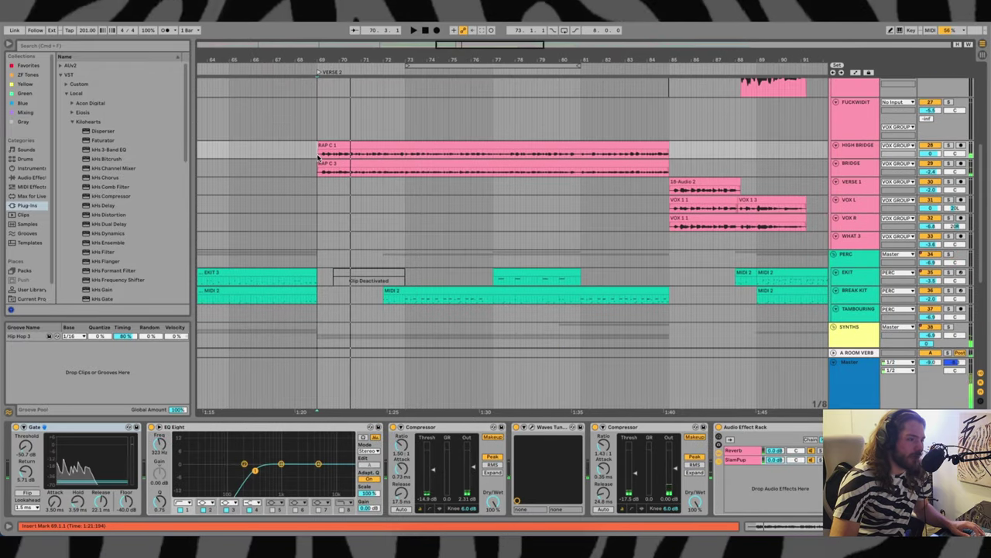
pyautogui.click(318, 158)
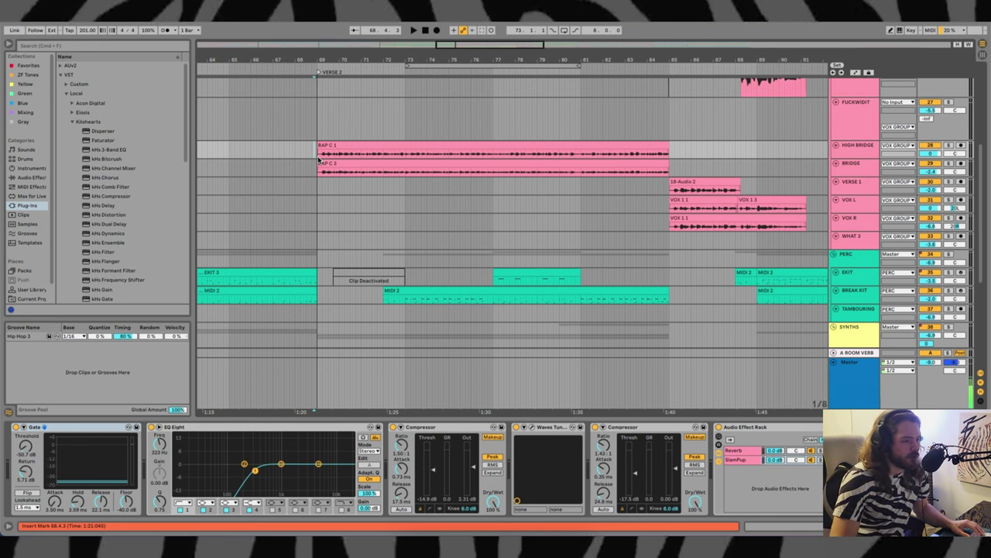
pyautogui.click(319, 158)
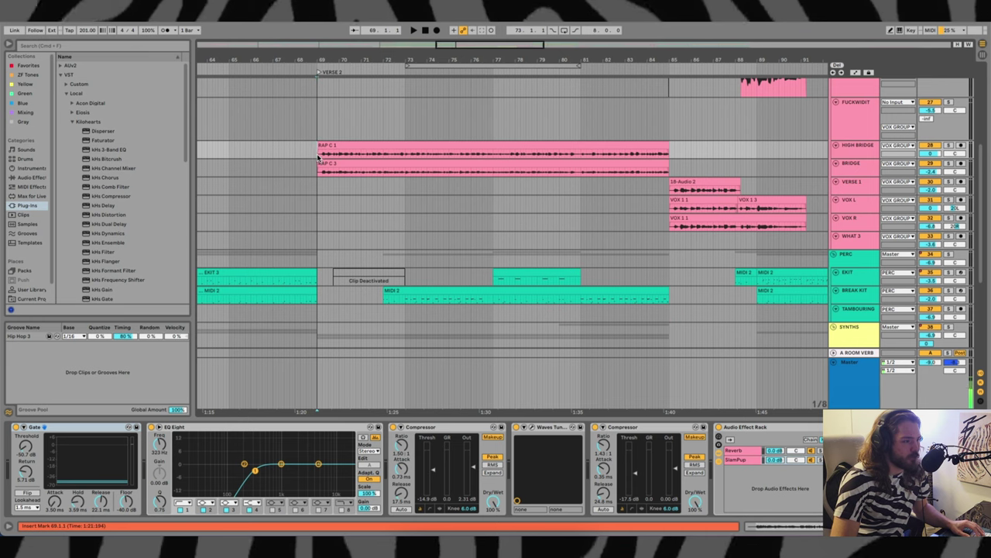
pyautogui.doubleClick(546, 145)
pyautogui.click(869, 151)
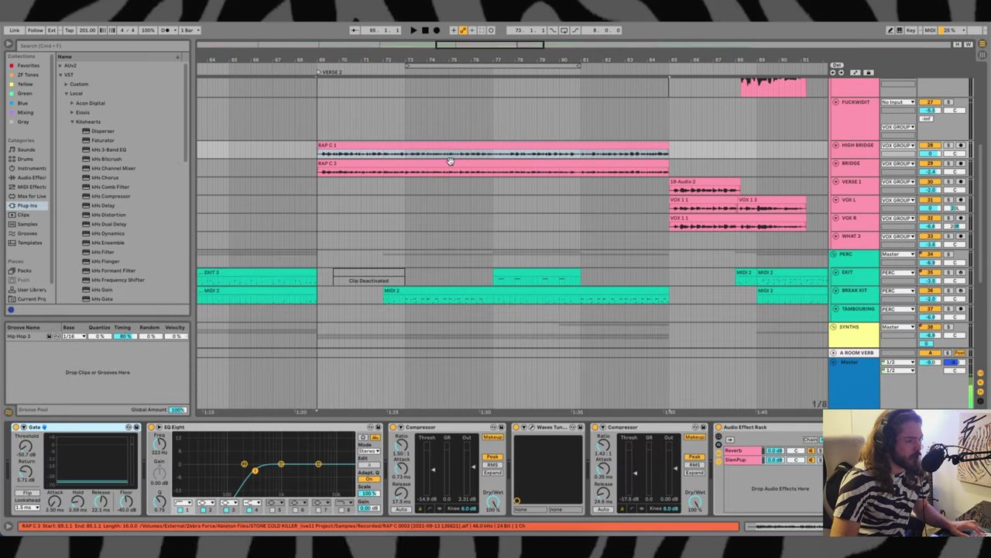
pyautogui.press('space')
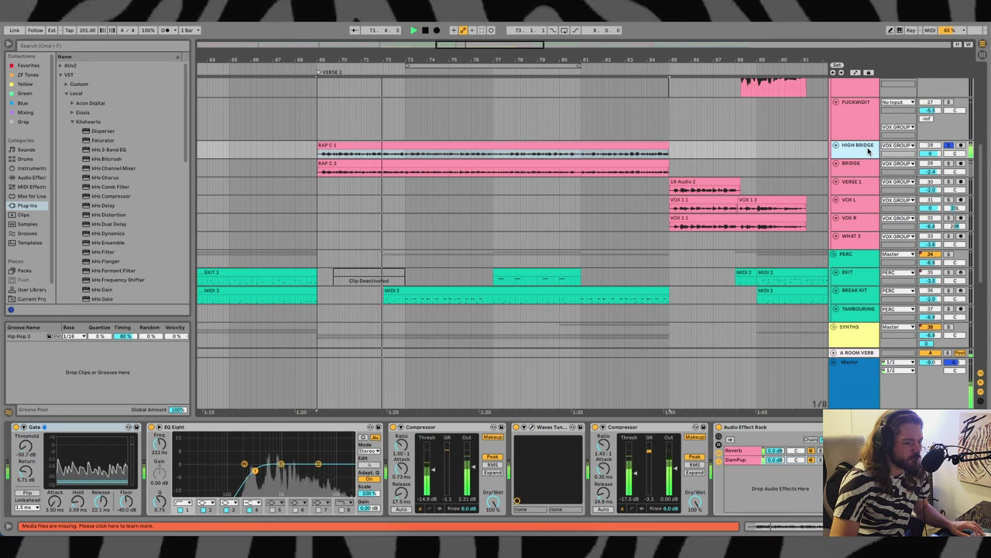
pyautogui.press('space')
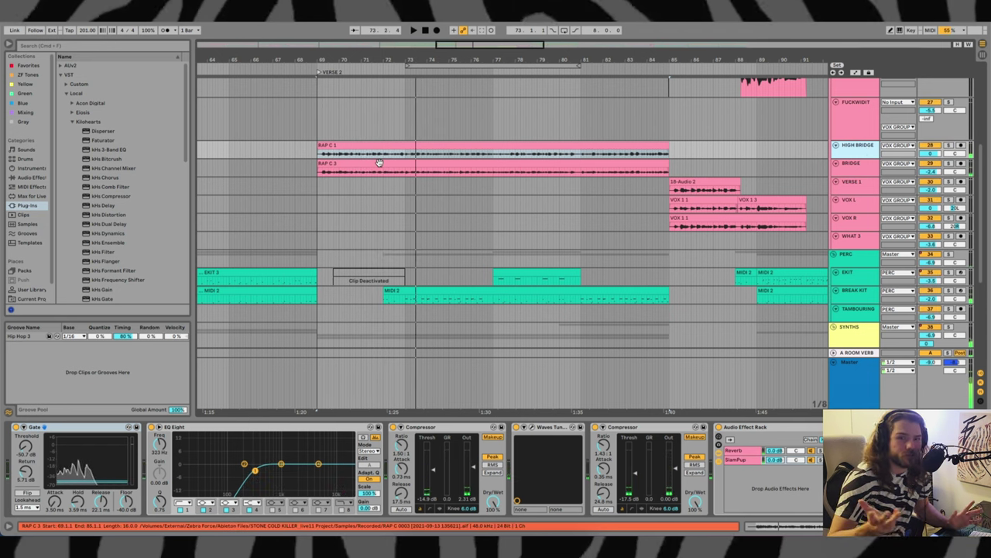
# Show the BRIDGE track's Gate, EQ Eight, Compressor and SlamPup chain, and audition the track soloed from bar 69
pyautogui.click(303, 167)
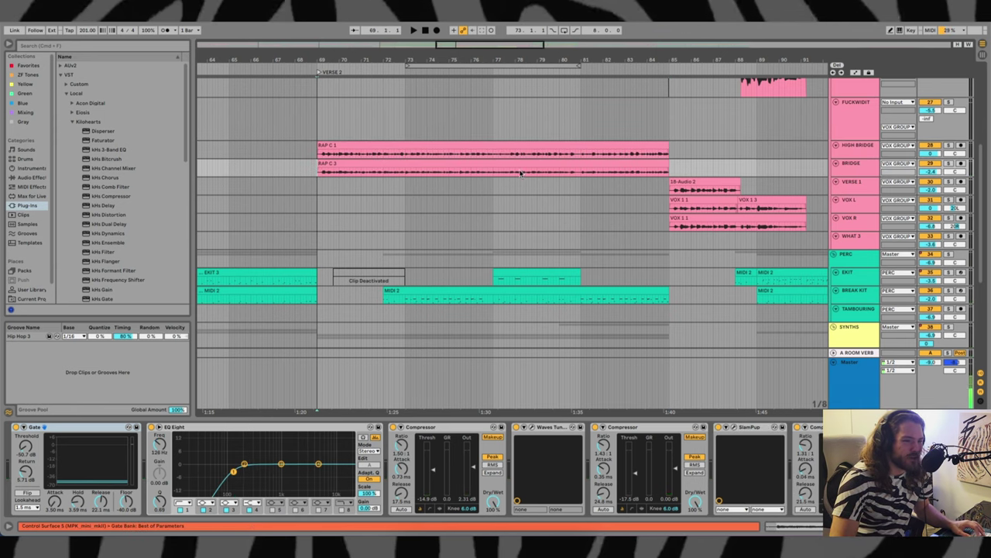
pyautogui.scroll(3, 620, 171)
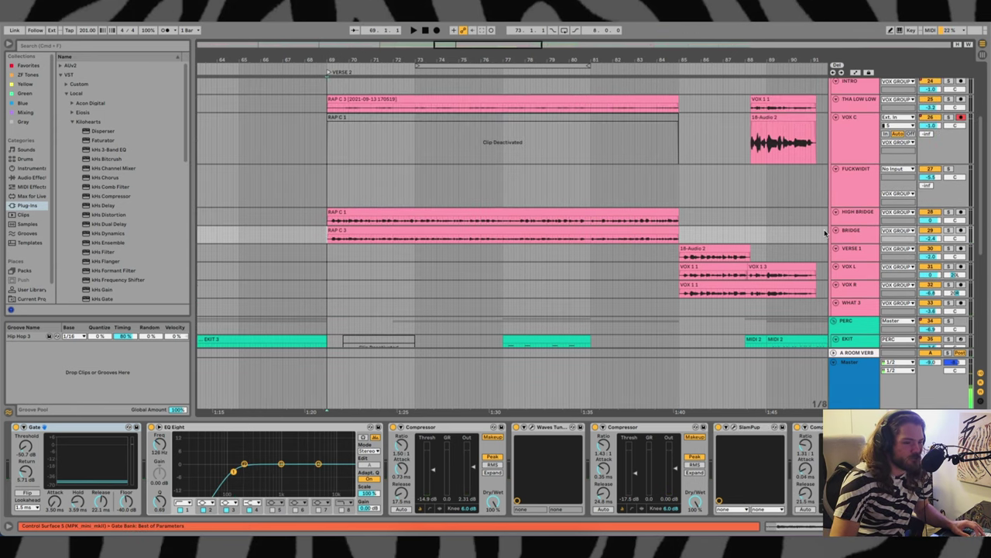
pyautogui.click(854, 240)
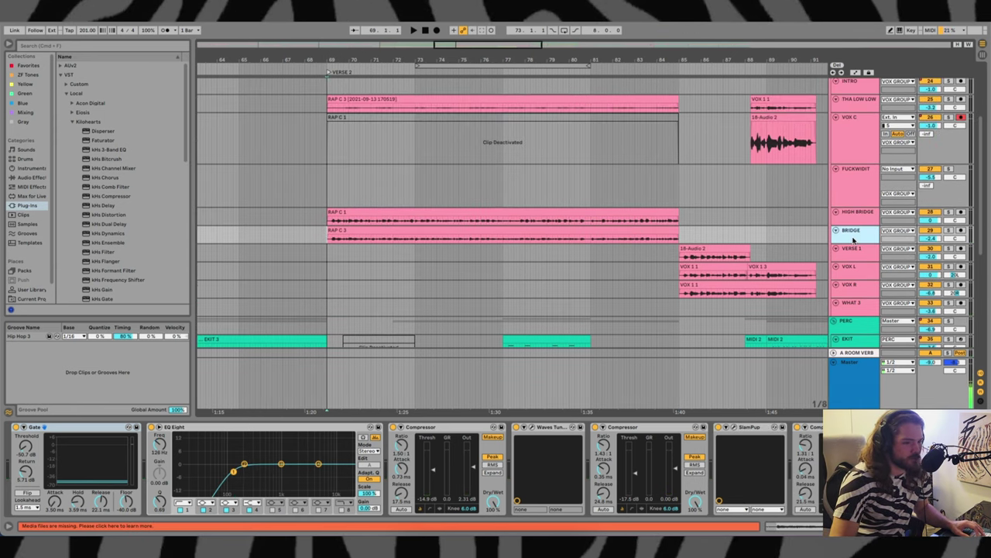
pyautogui.press('space')
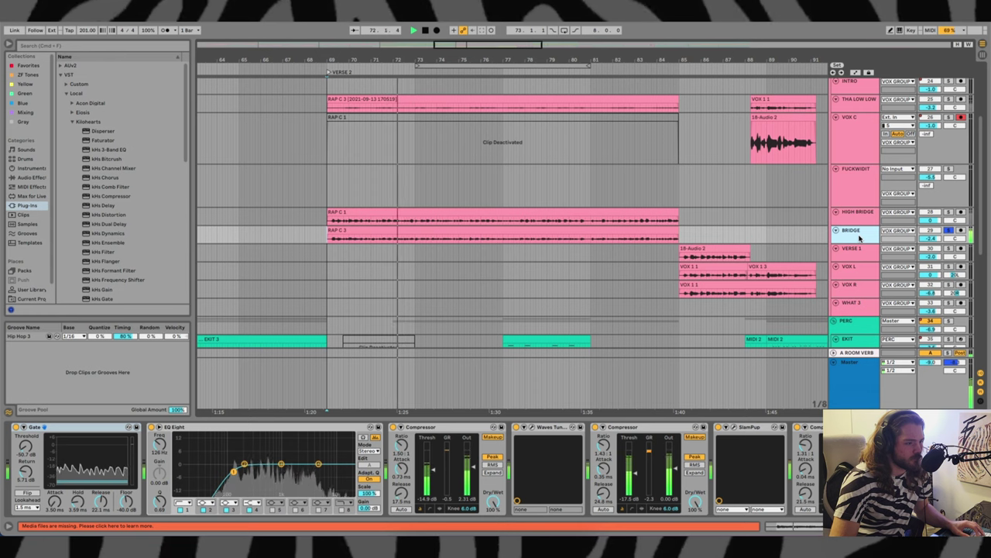
# Return to the VOX GROUP and audition all VERSE 2 vocal layers together, soloed from bar 69
pyautogui.scroll(3, 844, 155)
pyautogui.click(840, 122)
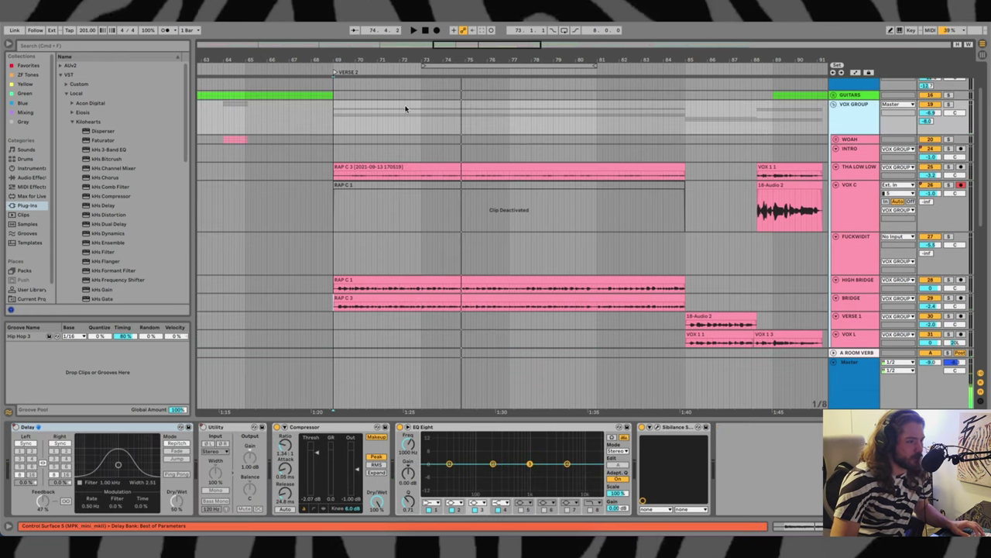
pyautogui.press('space')
pyautogui.scroll(-4, 387, 144)
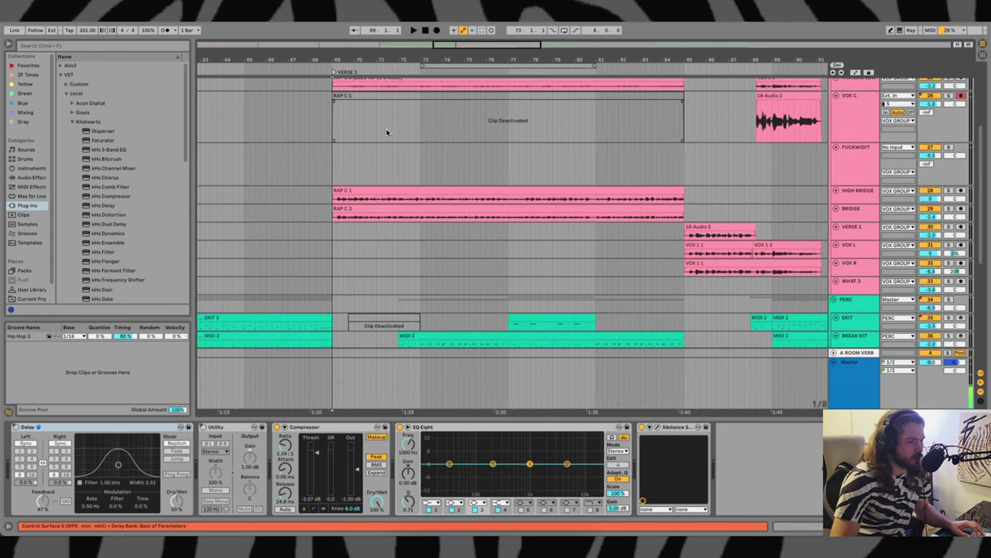
pyautogui.scroll(1, 390, 183)
pyautogui.scroll(1, 389, 183)
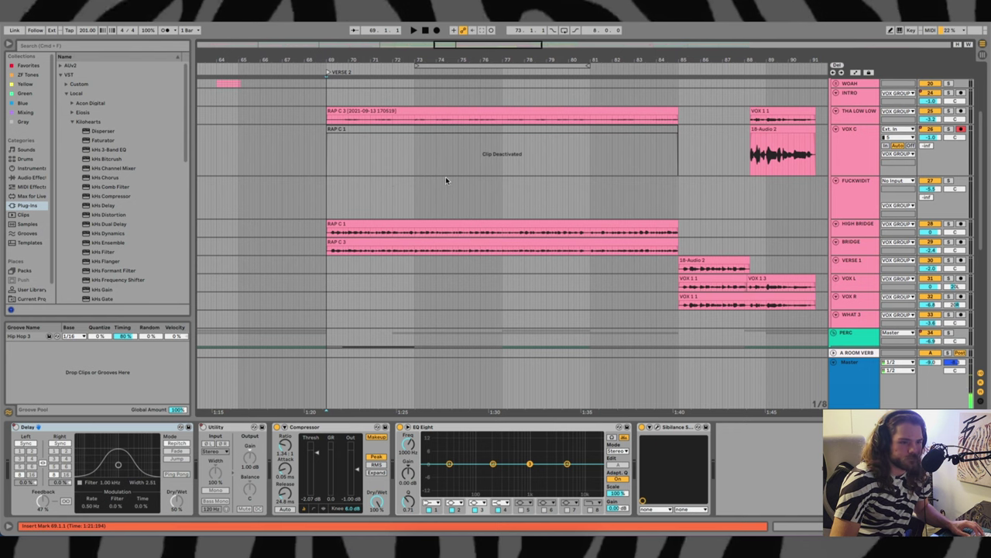
pyautogui.press('space')
pyautogui.scroll(3, 445, 180)
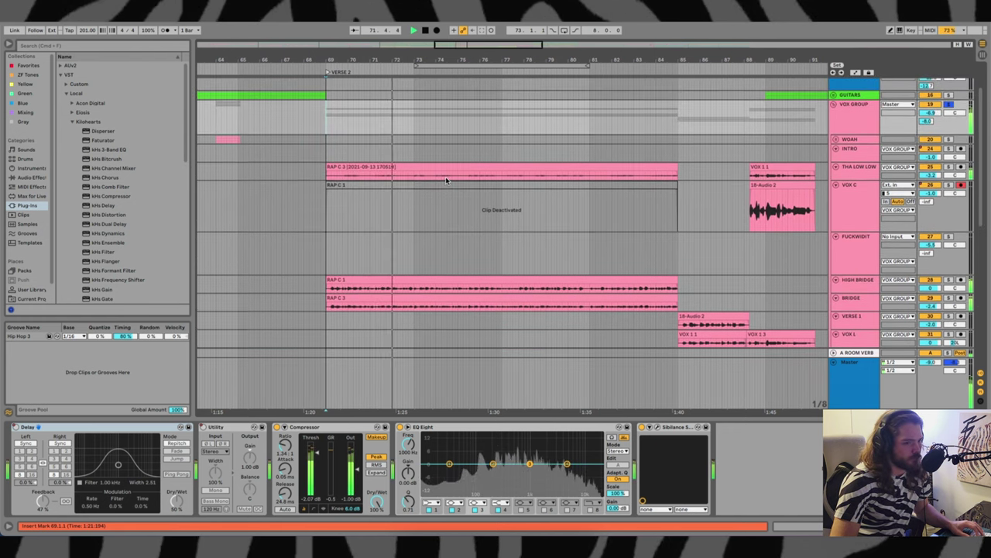
pyautogui.scroll(-5, 445, 180)
pyautogui.press('space')
# Show the BREAK KIT track's Bonzo Kit devices at bar 73 and look over the VERSE 2 vocal, percussion and synth clips
pyautogui.click(420, 236)
pyautogui.hscroll(3, 420, 234)
pyautogui.scroll(-6, 421, 232)
pyautogui.scroll(6, 420, 226)
pyautogui.scroll(8, 422, 224)
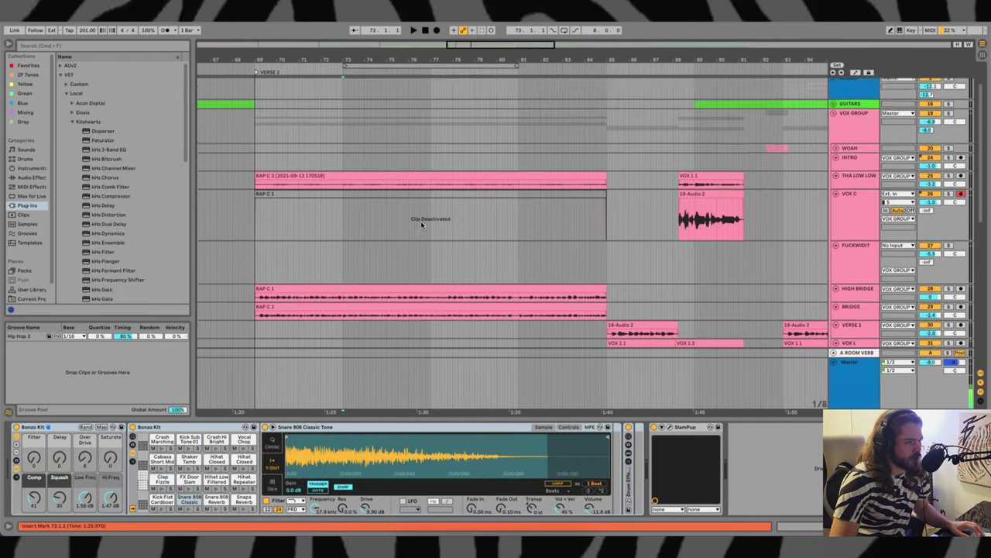
pyautogui.scroll(-8, 421, 217)
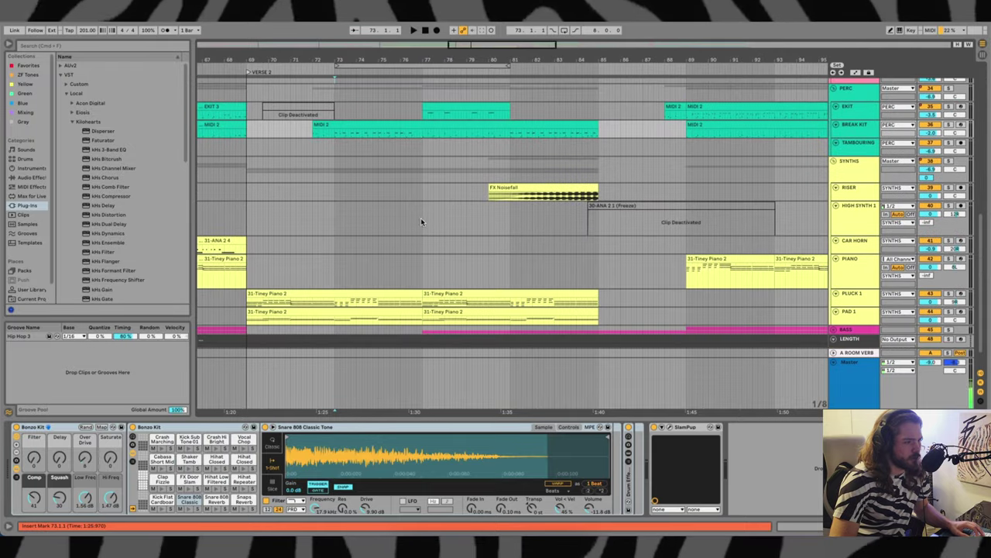
pyautogui.hscroll(2, 410, 194)
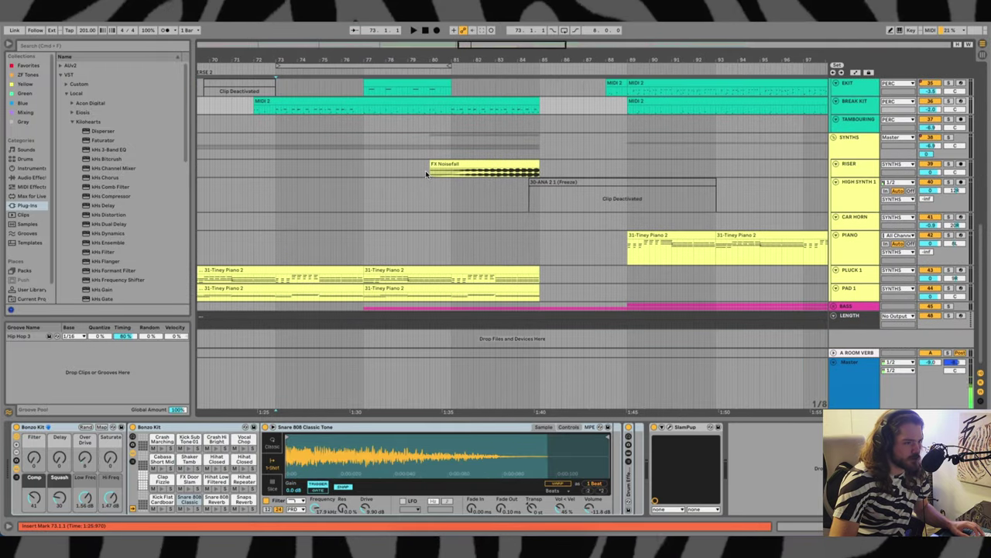
# Show the RISER track's Chorus and Reverb devices, and audition its FX Noisefall clip soloed from just before bar 80
pyautogui.click(426, 172)
pyautogui.press('space')
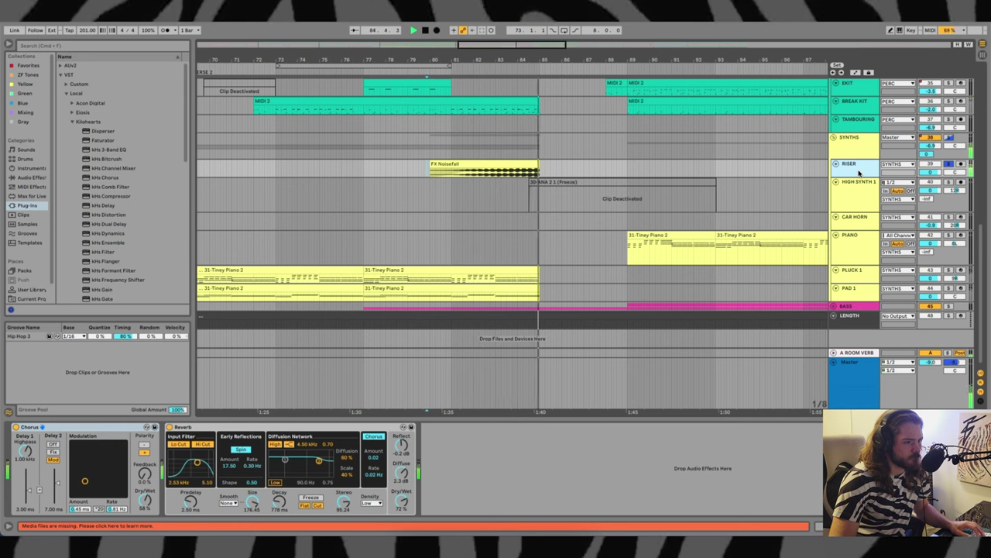
pyautogui.press('space')
# Open the FX Noisefall clip on the RISER track, examine its reversed waveform, and return to the device chain
pyautogui.click(495, 164)
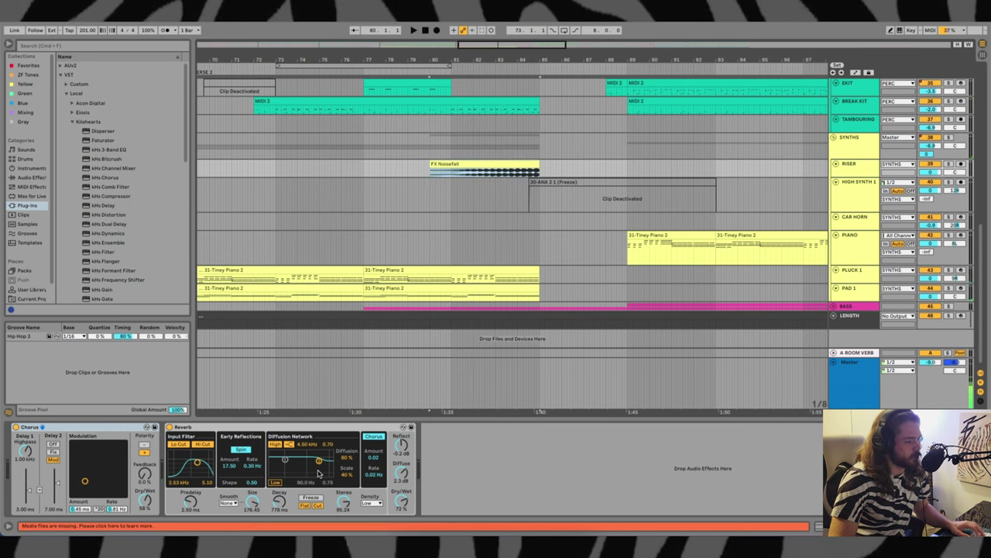
pyautogui.doubleClick(500, 164)
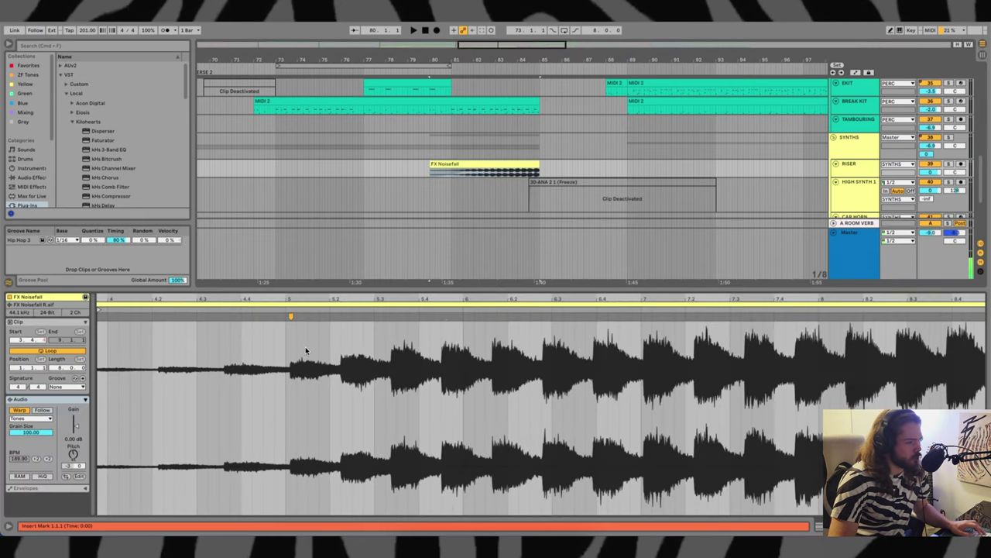
pyautogui.hscroll(-3, 305, 350)
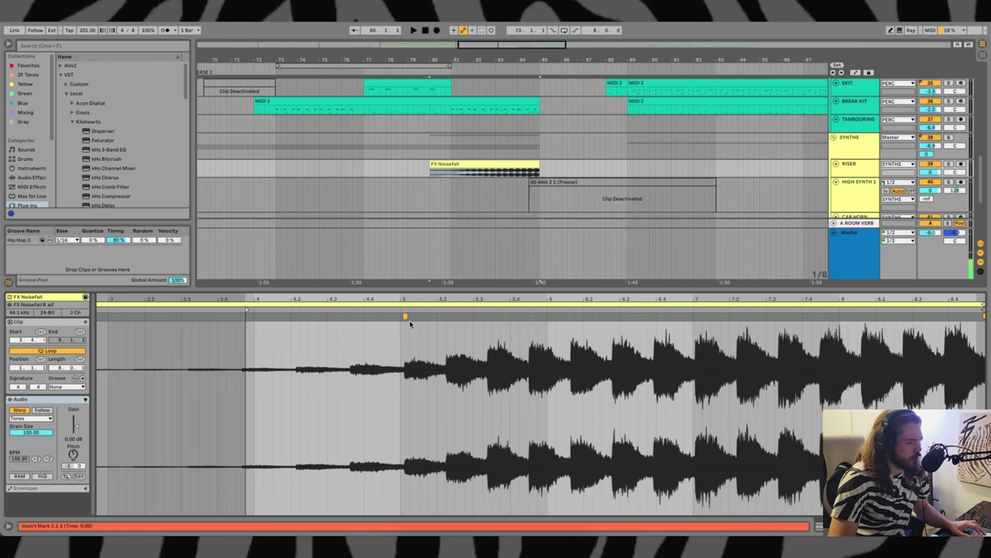
pyautogui.hotkey('shift', 'Tab')
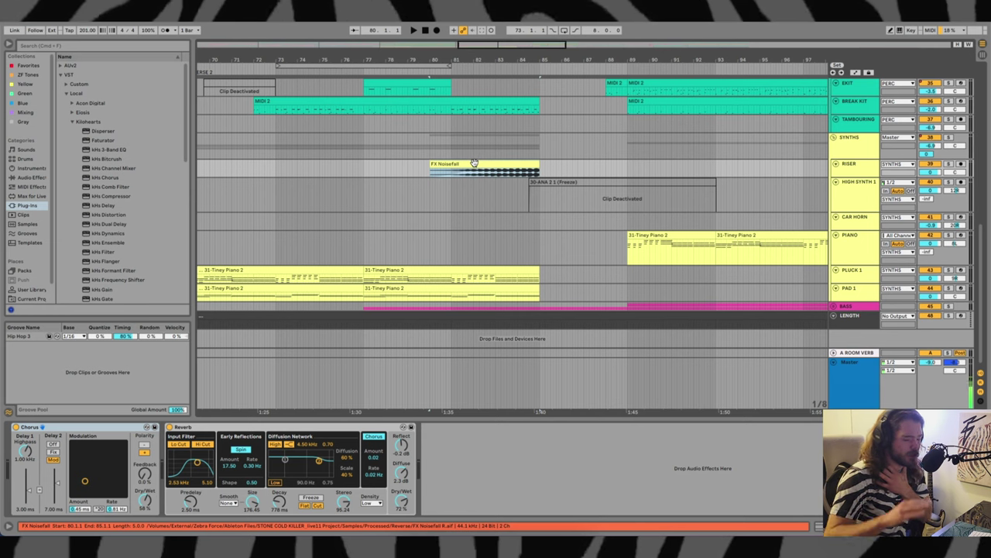
# Reopen the FX Noisefall clip's details and view its warp mode options without changing the Tones mode
pyautogui.click(475, 163)
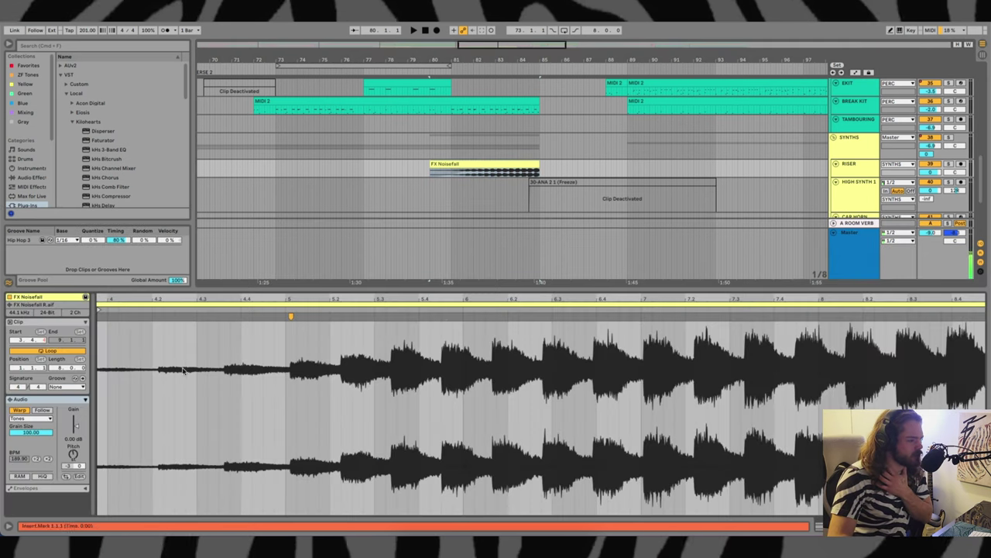
pyautogui.click(47, 419)
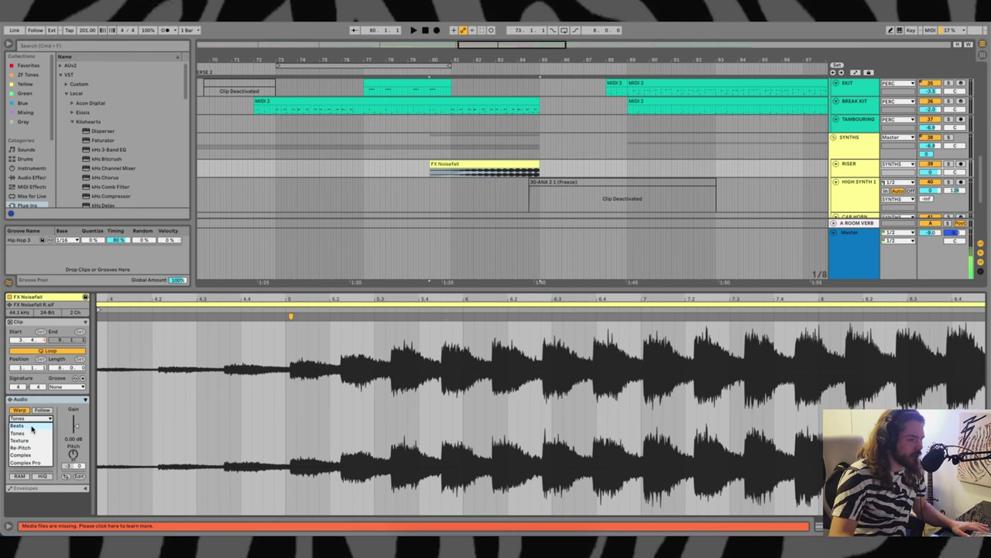
pyautogui.click(461, 246)
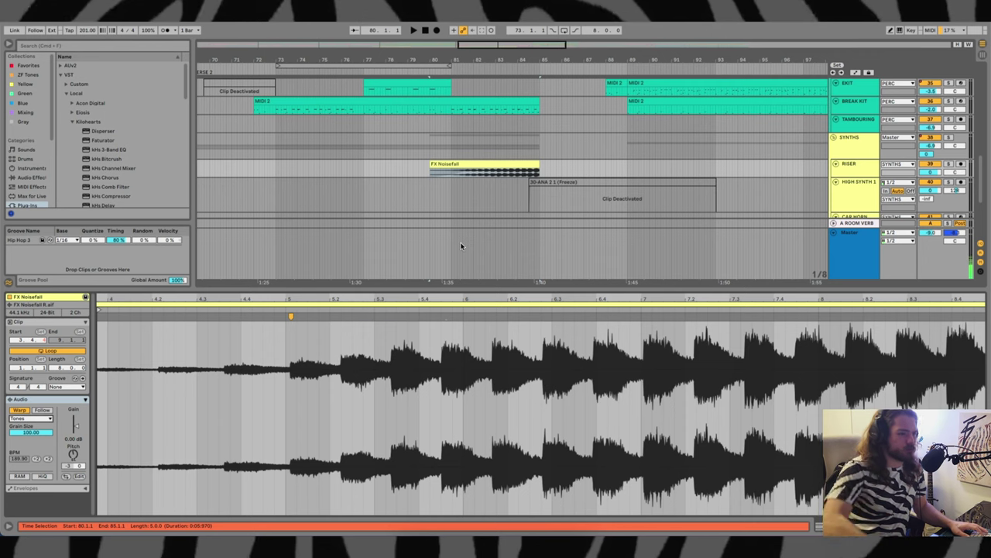
# Highlight the empty stretch on the PIANO track from just after bar 85 to bar 89
pyautogui.scroll(-3, 464, 204)
pyautogui.click(399, 190)
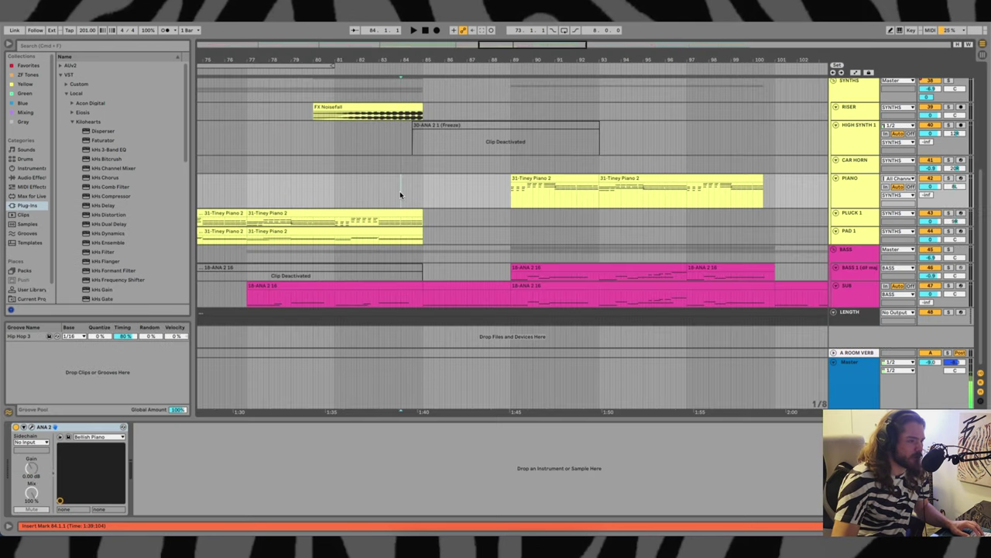
pyautogui.moveTo(424, 196); pyautogui.dragTo(511, 201)
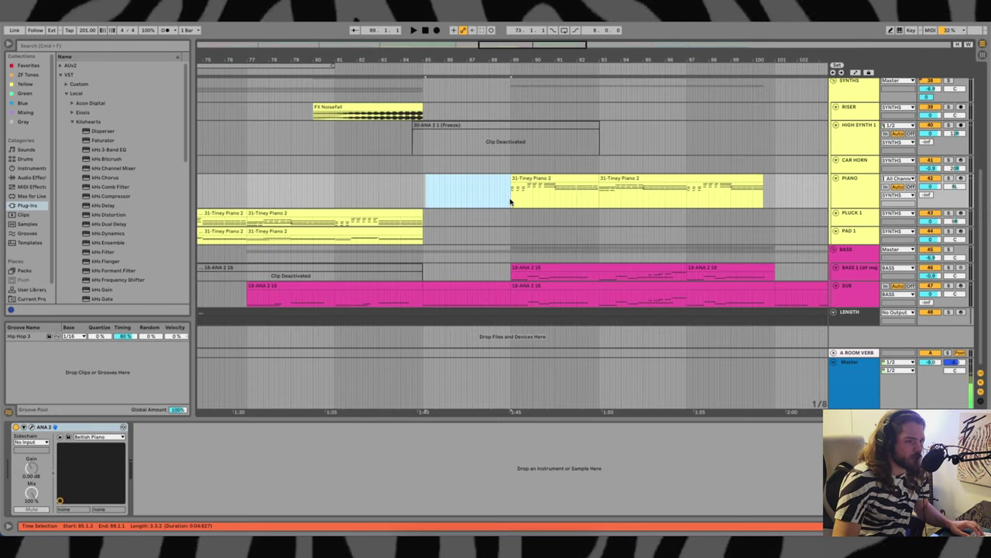
# Highlight the stretch of the SUB track from just after bar 85 to bar 89 to point out the bass part
pyautogui.click(466, 201)
pyautogui.moveTo(423, 299); pyautogui.dragTo(513, 301)
pyautogui.click(483, 301)
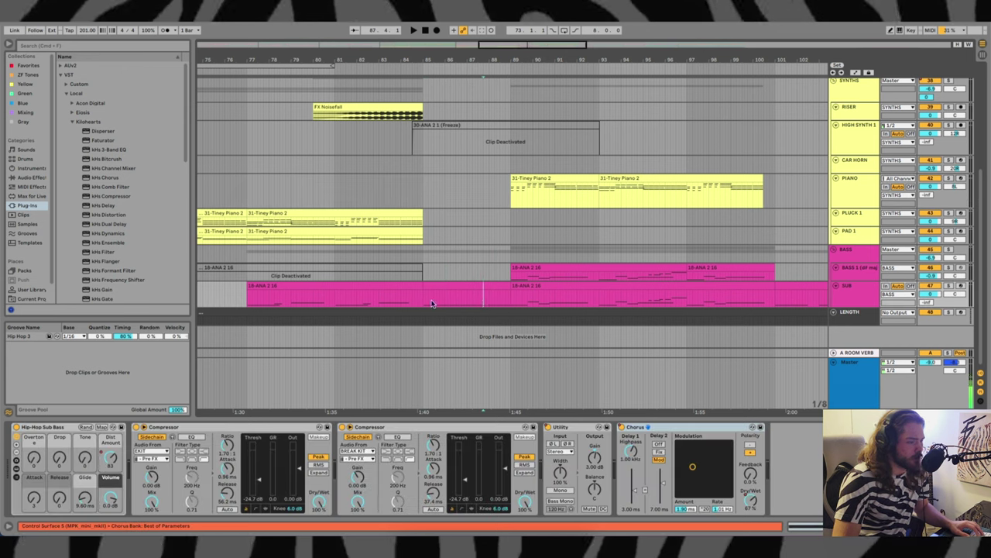
# Play the arrangement from bar 85 and unfold the GUITARS group to show its two guitar tracks
pyautogui.click(427, 194)
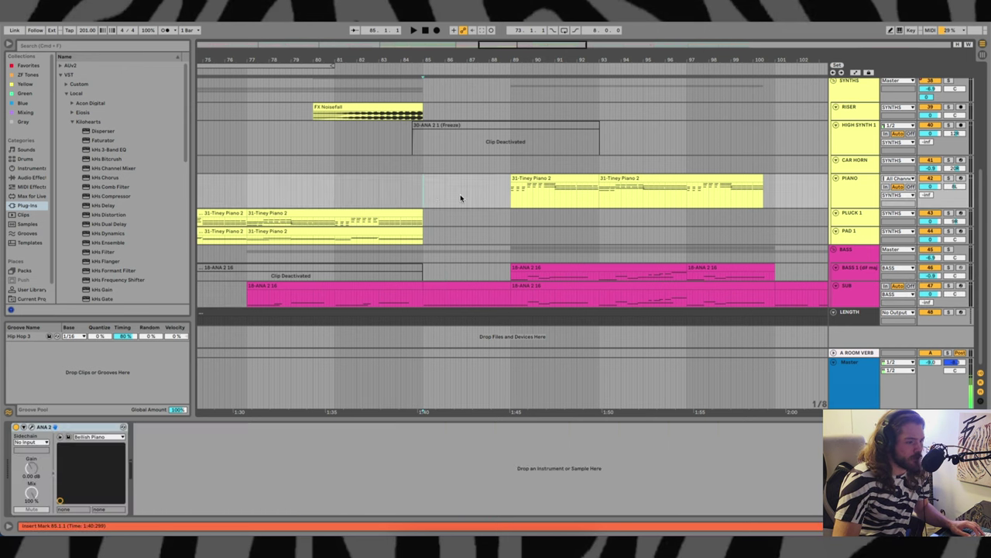
pyautogui.scroll(5, 463, 197)
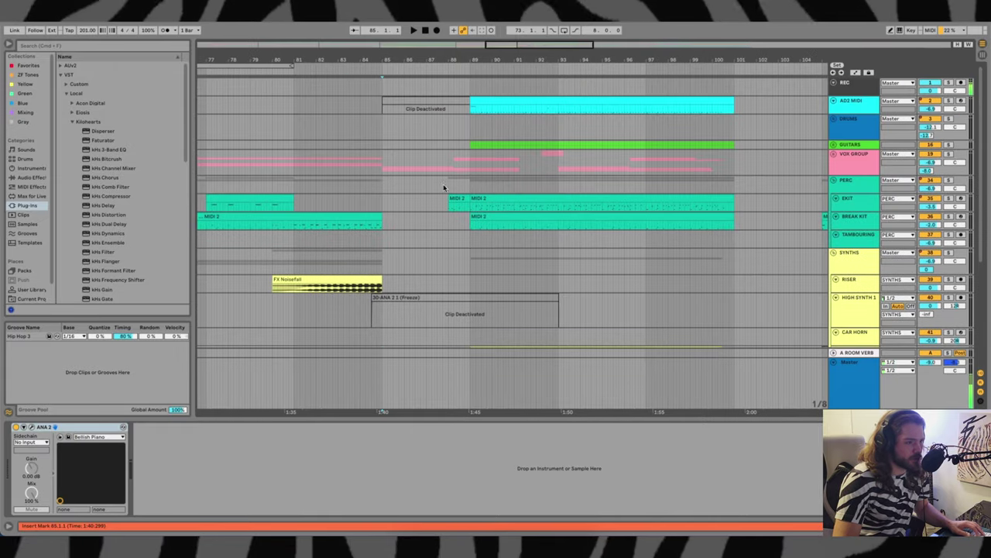
pyautogui.press('space')
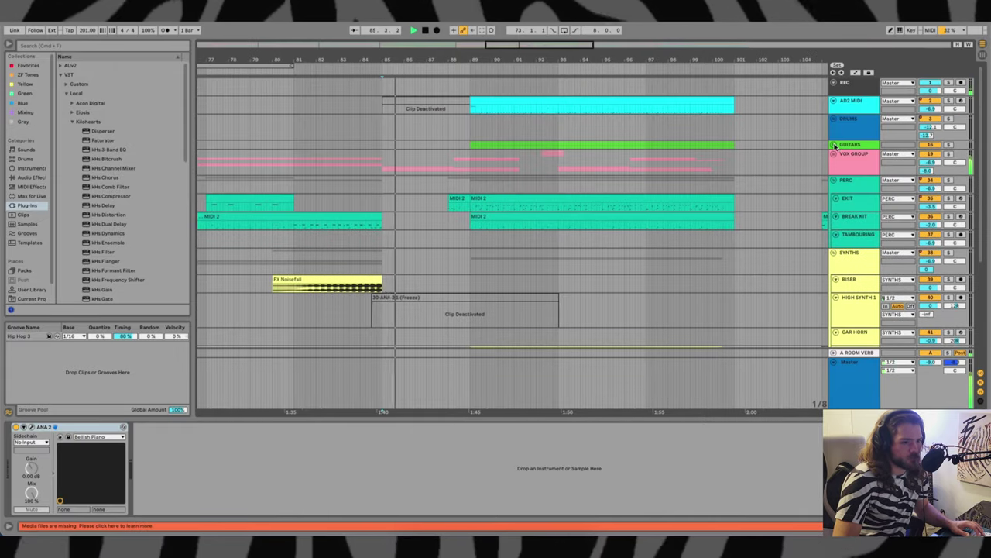
pyautogui.click(833, 144)
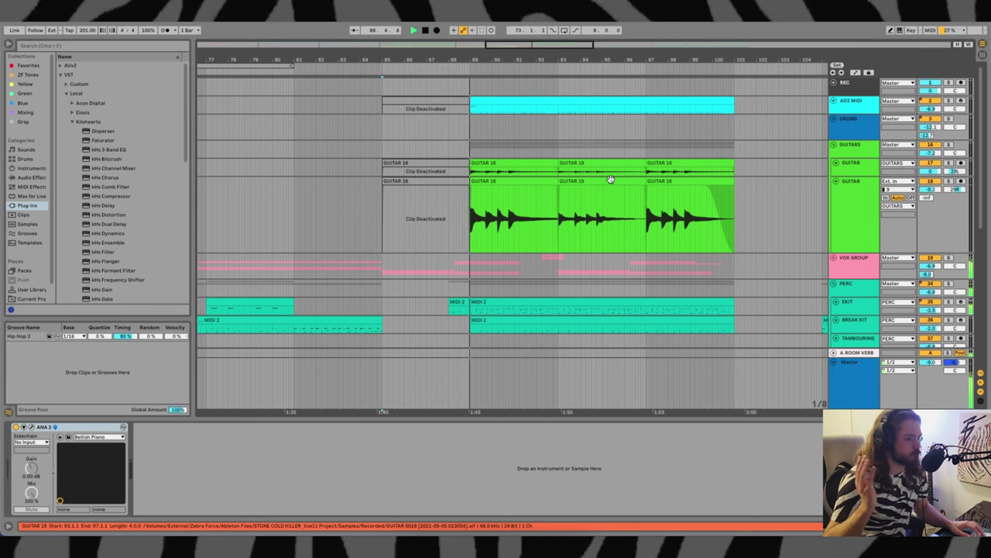
# Place the insert marker at bar 89 on the second GUITAR track and show its EQ Eight and Delay devices
pyautogui.click(478, 232)
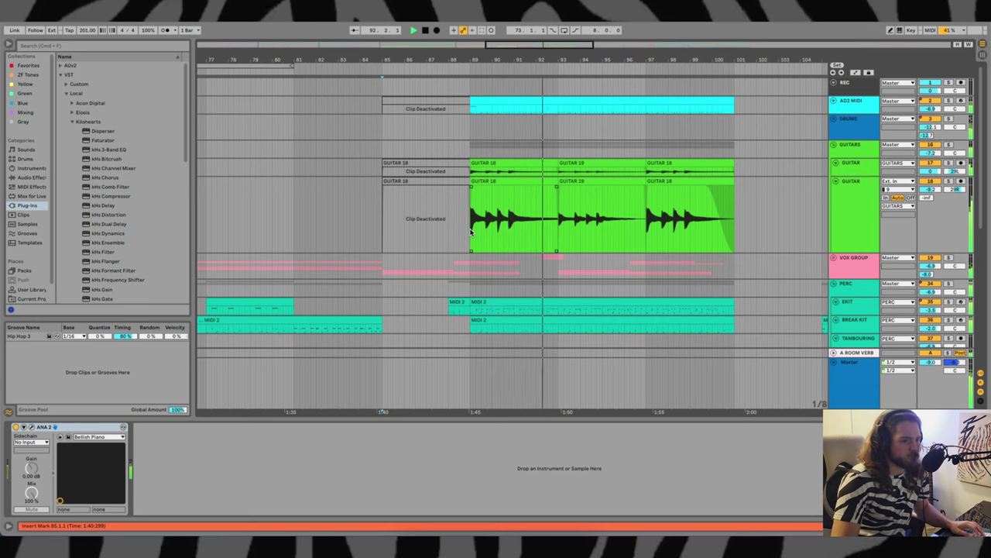
pyautogui.click(470, 230)
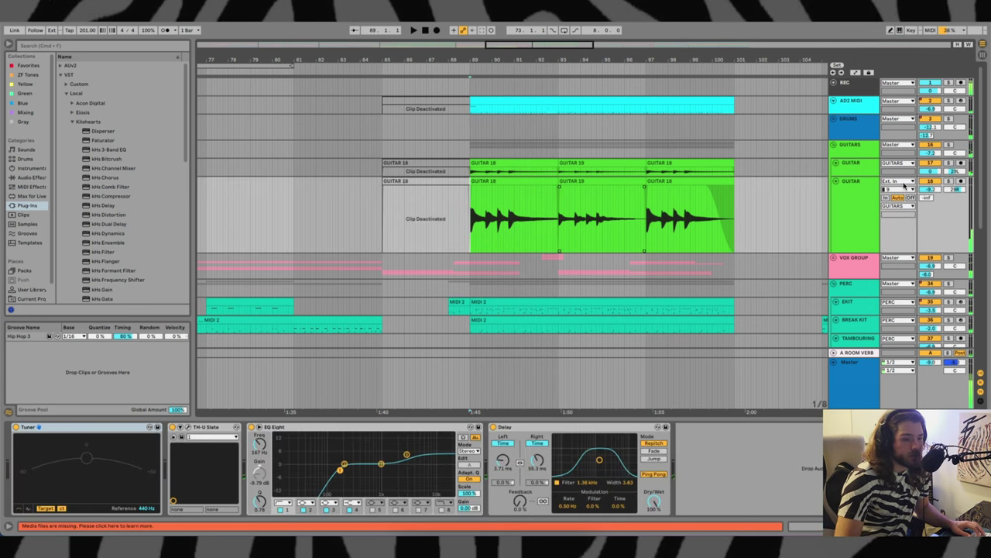
pyautogui.click(870, 206)
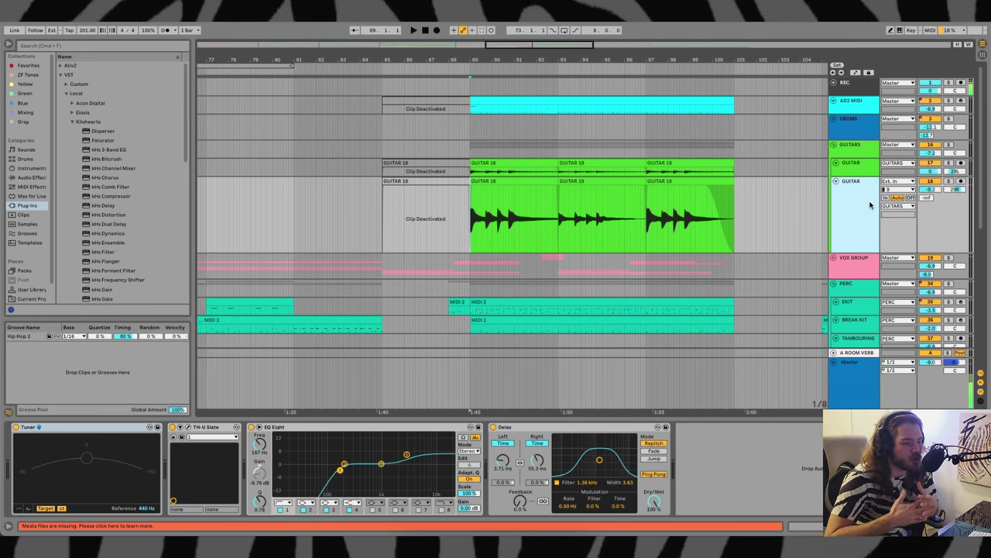
pyautogui.click(279, 427)
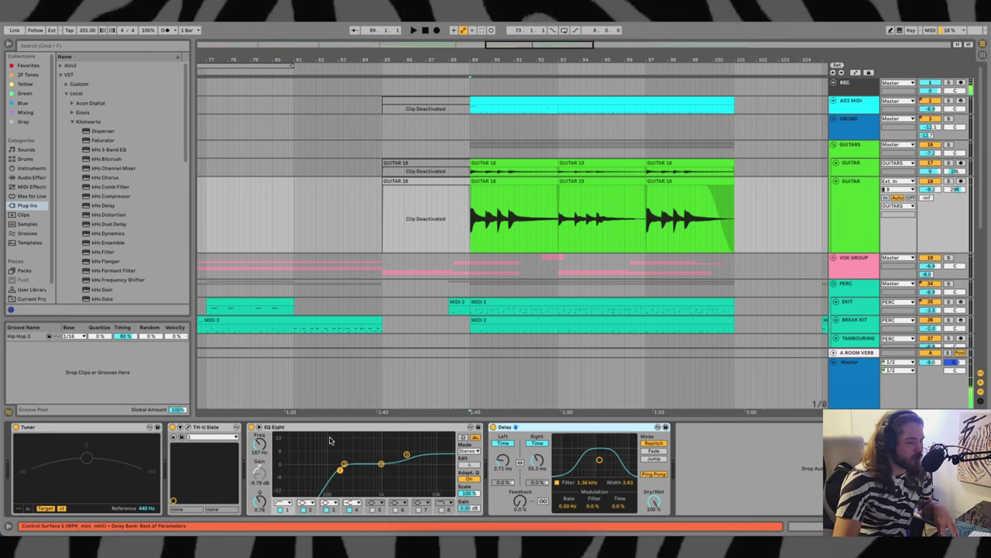
# Open the second GUITAR track's TH-U Slate plugin and view its whole Solid british rhythm HB rig at 50% zoom
pyautogui.click(187, 429)
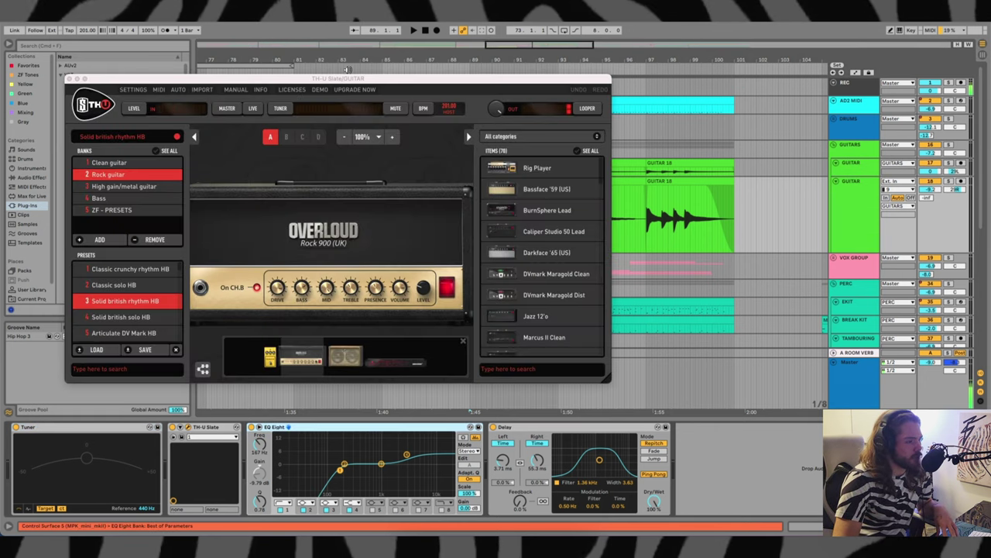
pyautogui.click(348, 82)
pyautogui.moveTo(349, 82); pyautogui.dragTo(298, 59)
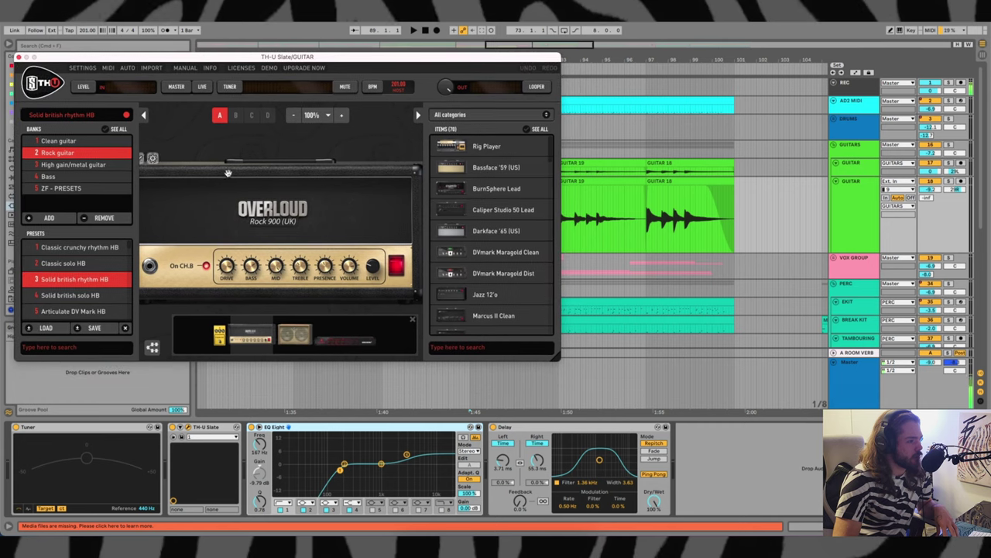
pyautogui.click(294, 114)
pyautogui.click(294, 115)
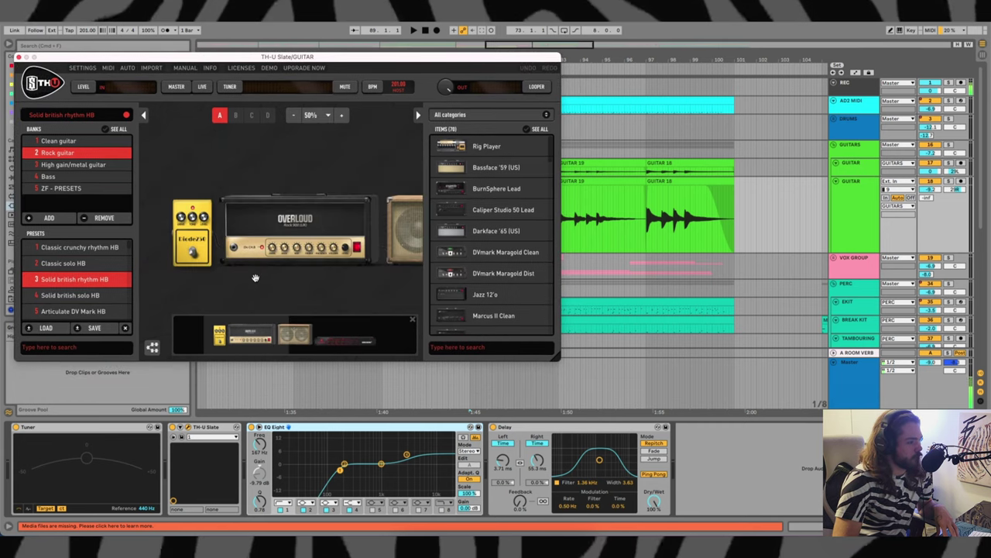
pyautogui.hscroll(10, 232, 284)
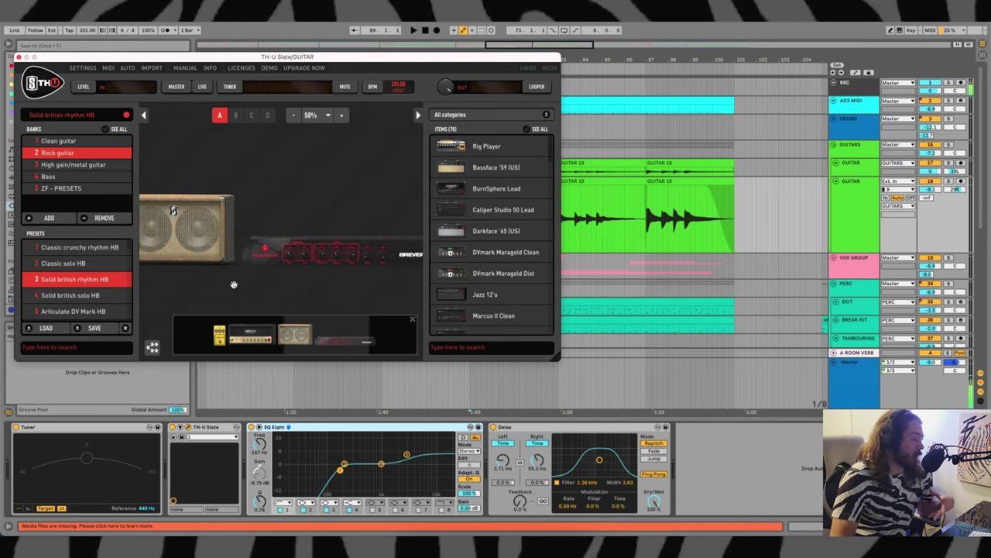
pyautogui.hscroll(-10, 233, 284)
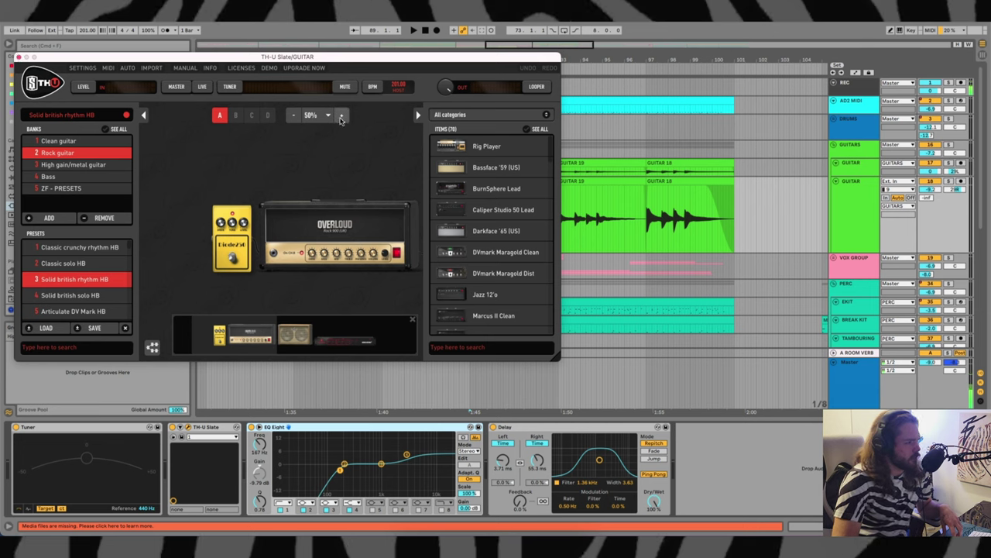
# Return the TH-U rig view to 100% and examine the Diode250 pedal, Rock 900 (UK) amp and the units after it
pyautogui.click(341, 116)
pyautogui.click(342, 116)
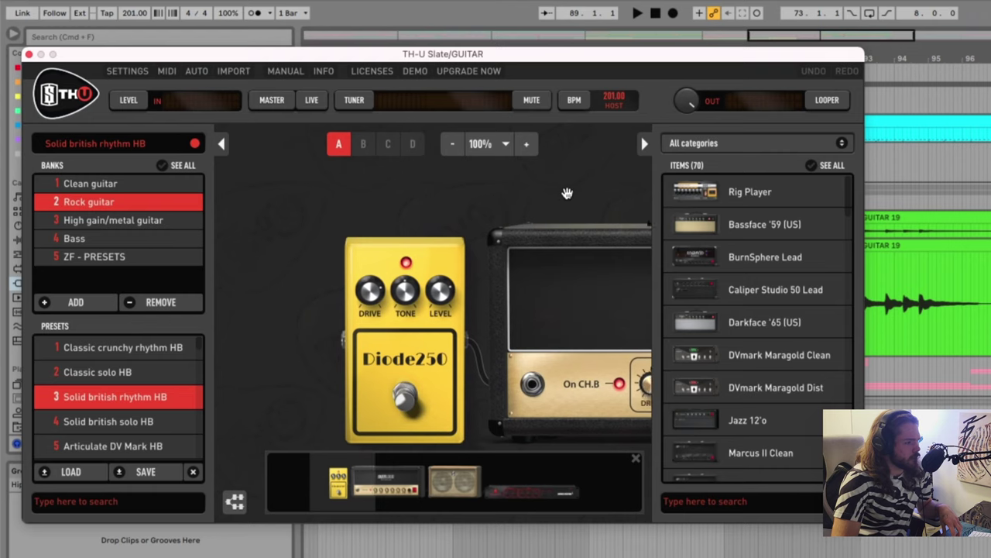
pyautogui.hscroll(2, 192, 152)
pyautogui.hscroll(5, 571, 188)
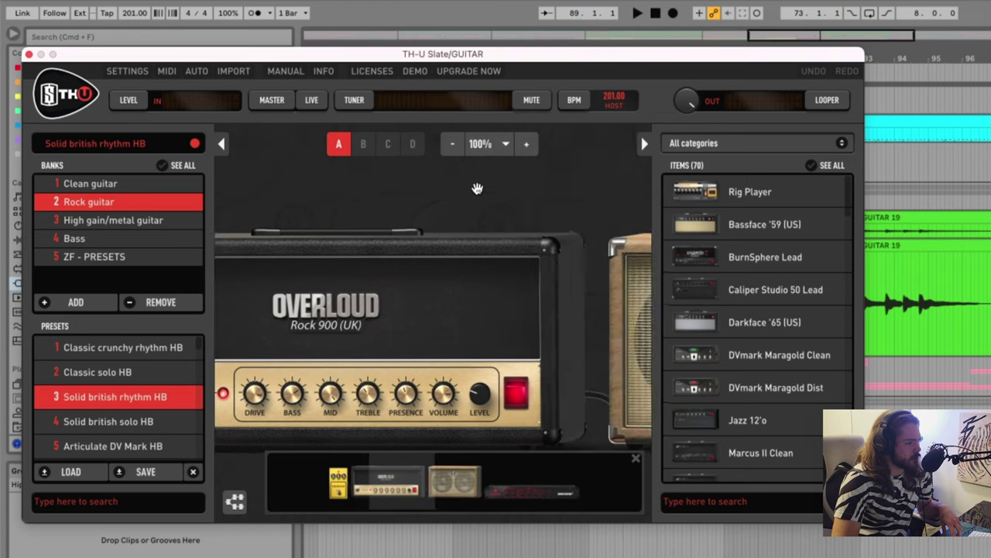
pyautogui.hscroll(10, 541, 202)
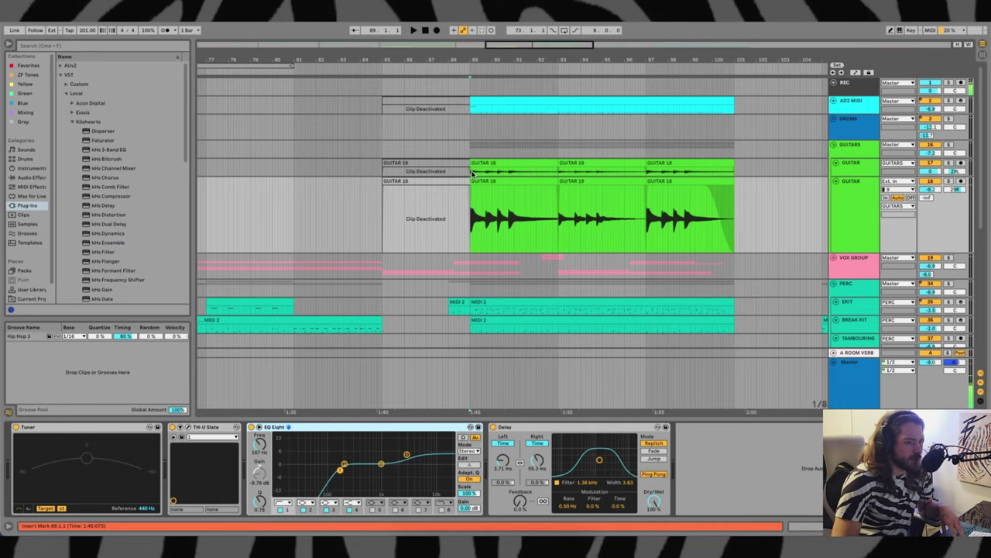
# Audition the first GUITAR track soloed from bar 89, switching the solo to the second GUITAR track during playback
pyautogui.click(472, 174)
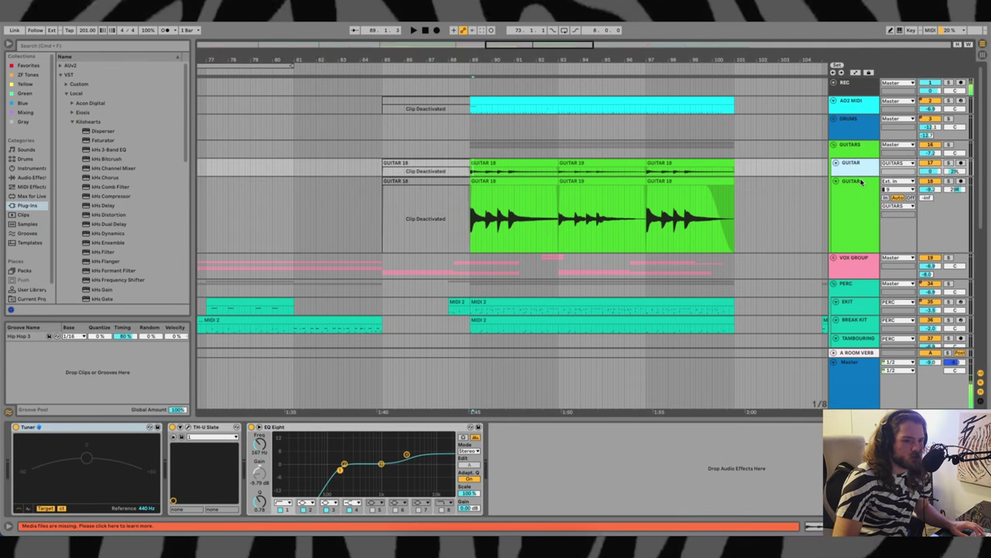
pyautogui.press('space')
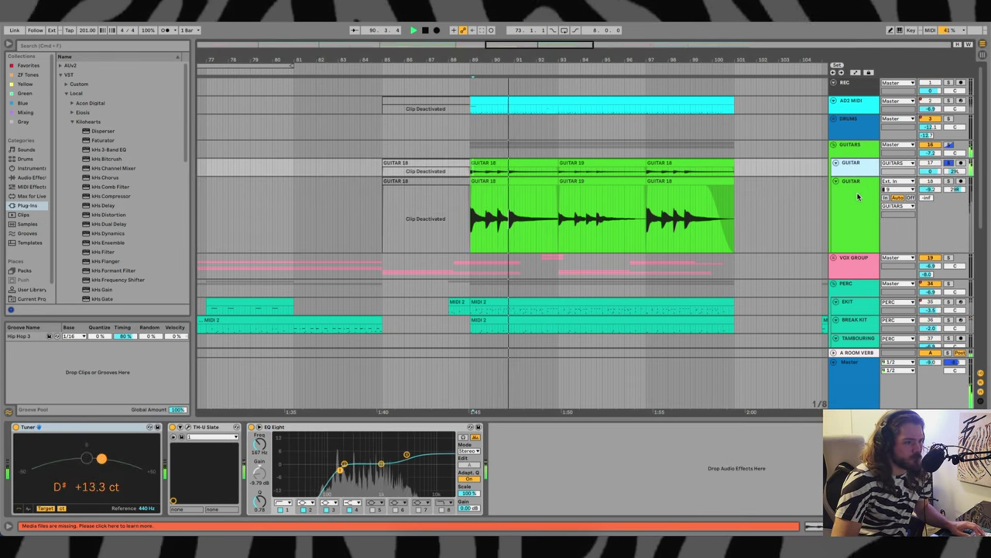
pyautogui.click(858, 199)
pyautogui.press('space')
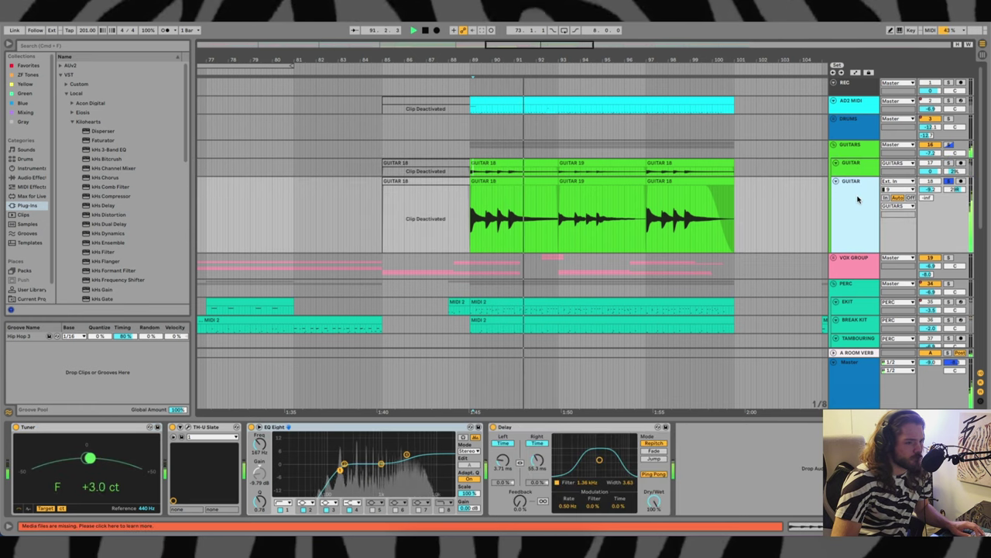
pyautogui.press('space')
# Open the first GUITAR track's TH-U Slate plugin and examine its RSS Compressor, Darkface '65 amp and speaker cabinet
pyautogui.press('Up')
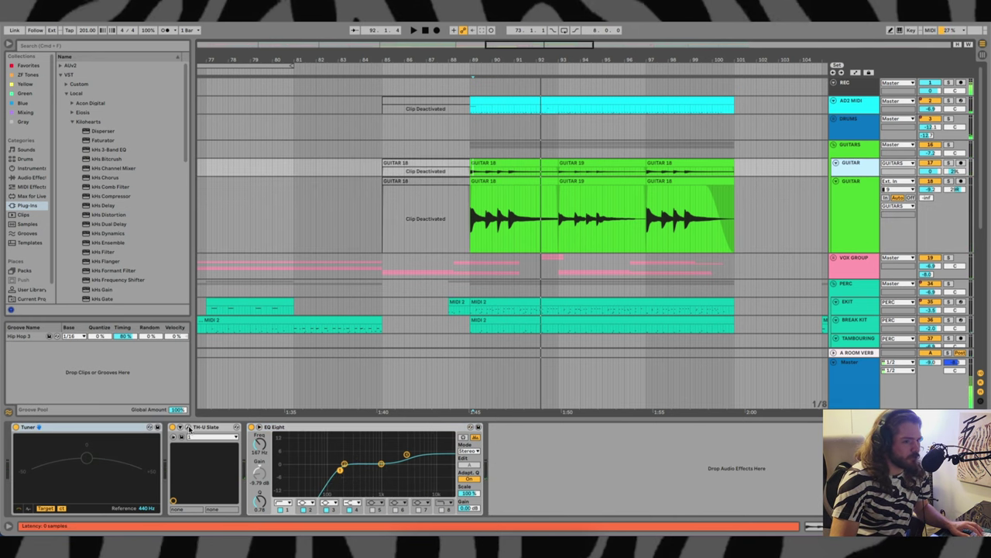
pyautogui.press('super+alt+p')
pyautogui.moveTo(609, 230); pyautogui.dragTo(327, 98)
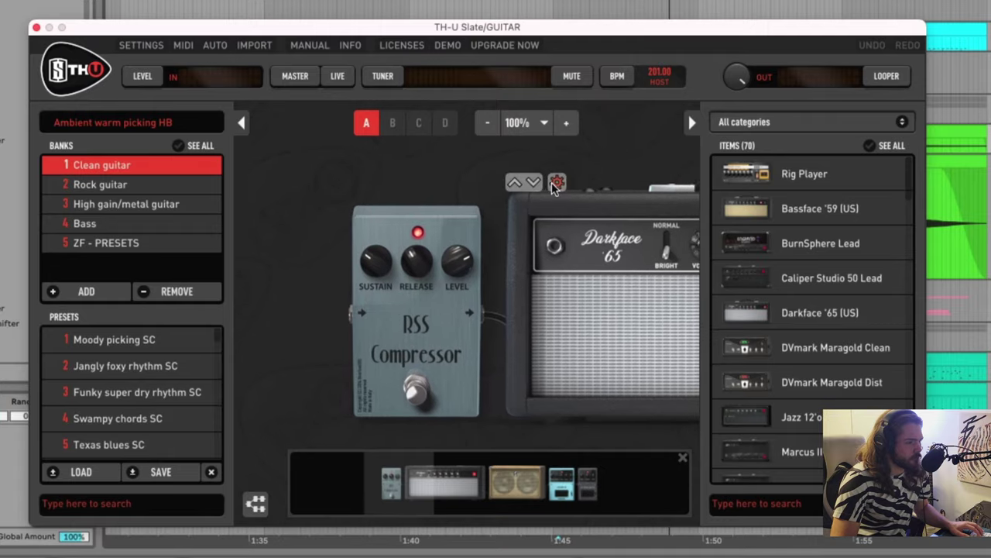
pyautogui.click(554, 193)
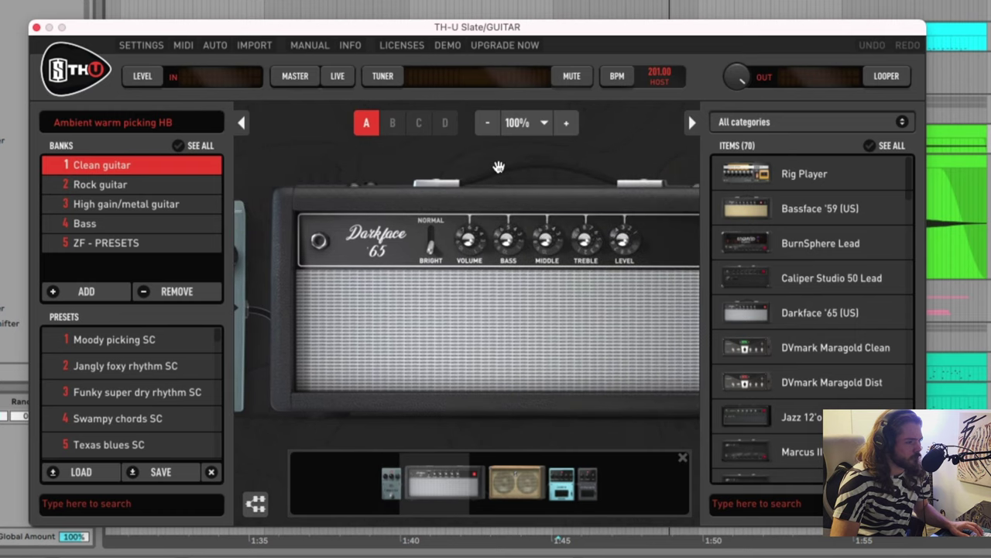
pyautogui.hscroll(5, 499, 168)
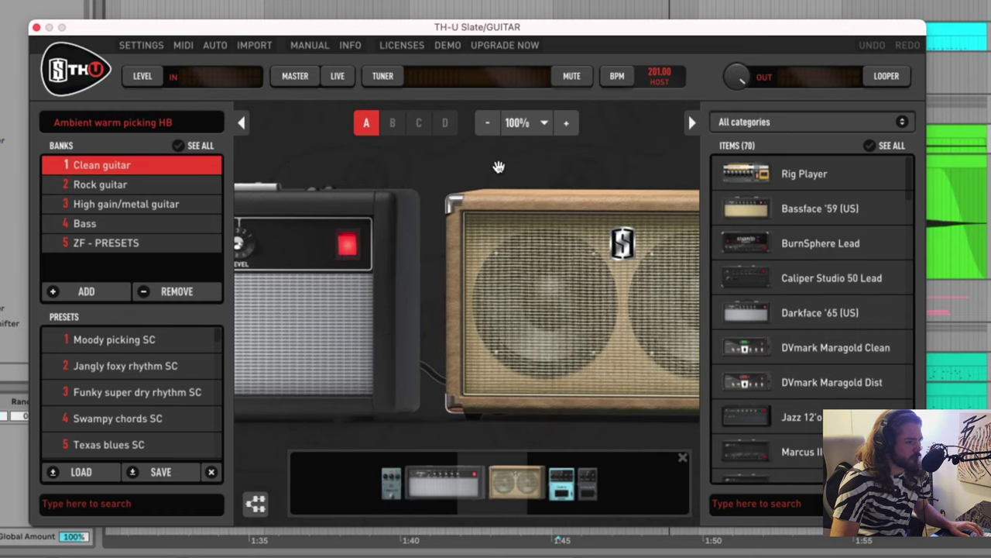
pyautogui.hscroll(5, 499, 168)
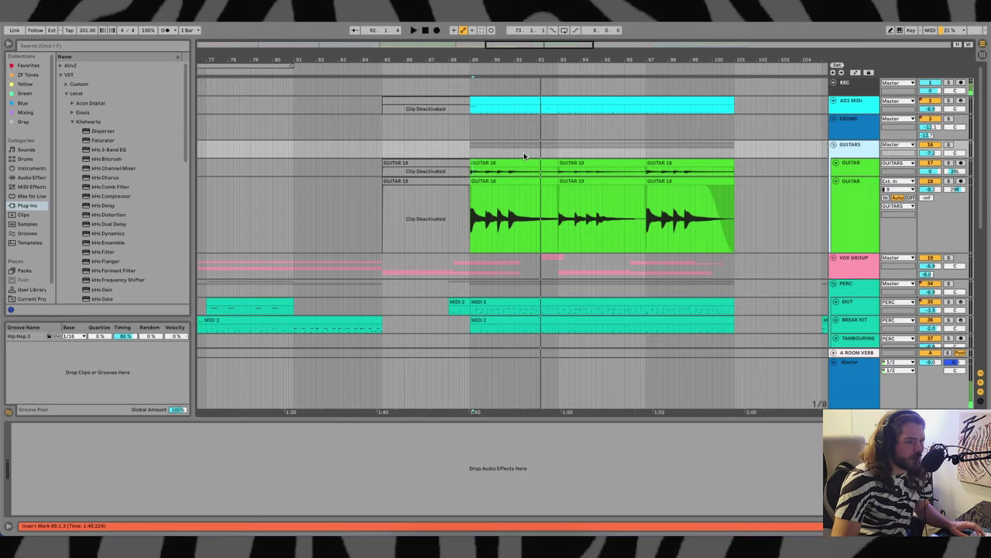
# Survey the guitar clips across the arrangement and place the insert marker on the second GUITAR track near bar 49
pyautogui.hscroll(5, 517, 152)
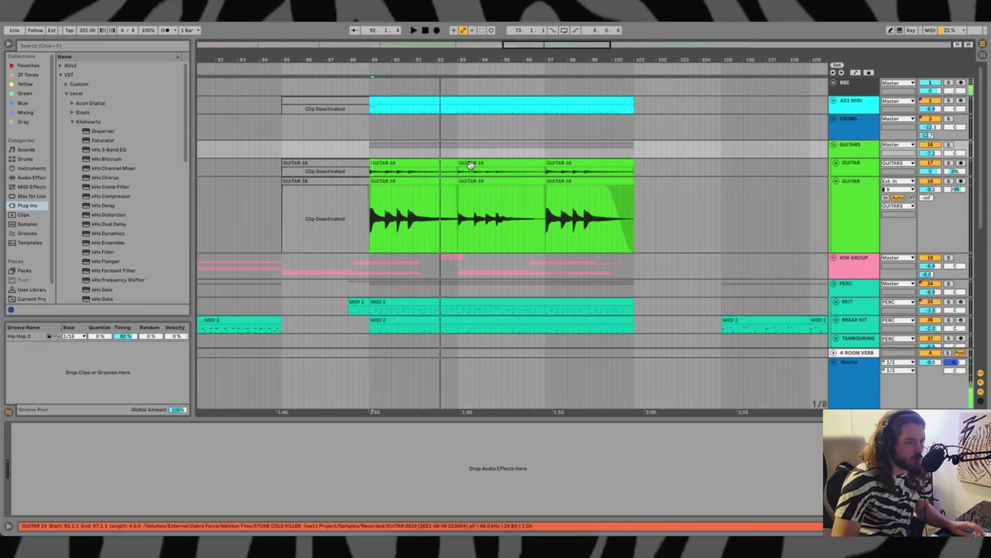
pyautogui.scroll(-3, 416, 165)
pyautogui.hscroll(-5, 417, 165)
pyautogui.hscroll(5, 339, 167)
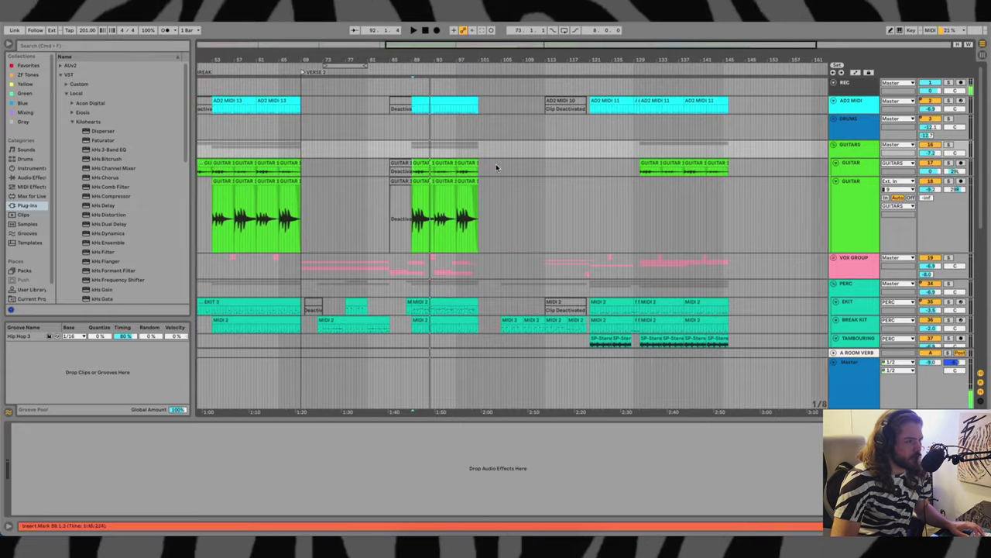
pyautogui.hscroll(-8, 418, 174)
pyautogui.hscroll(2, 496, 184)
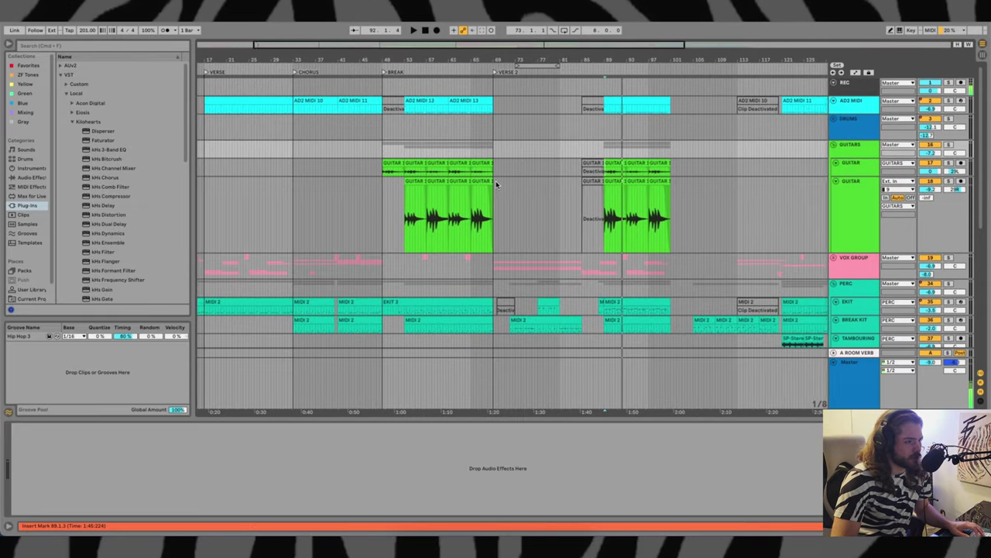
pyautogui.click(379, 189)
# Place the insert marker at the start of the first GUITAR track's last clip section, just before bar 130
pyautogui.hscroll(5, 391, 194)
pyautogui.hscroll(3, 395, 197)
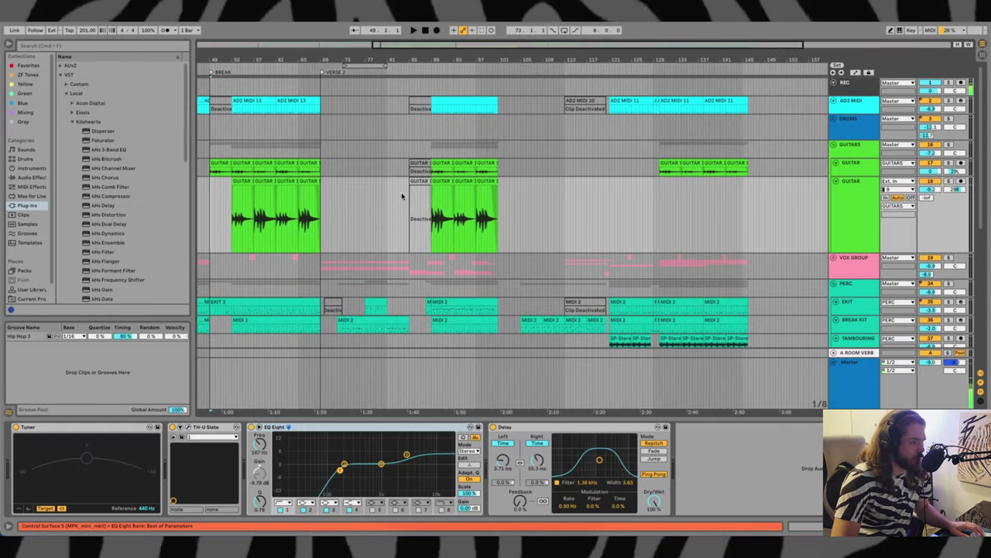
pyautogui.hscroll(10, 651, 194)
pyautogui.click(663, 174)
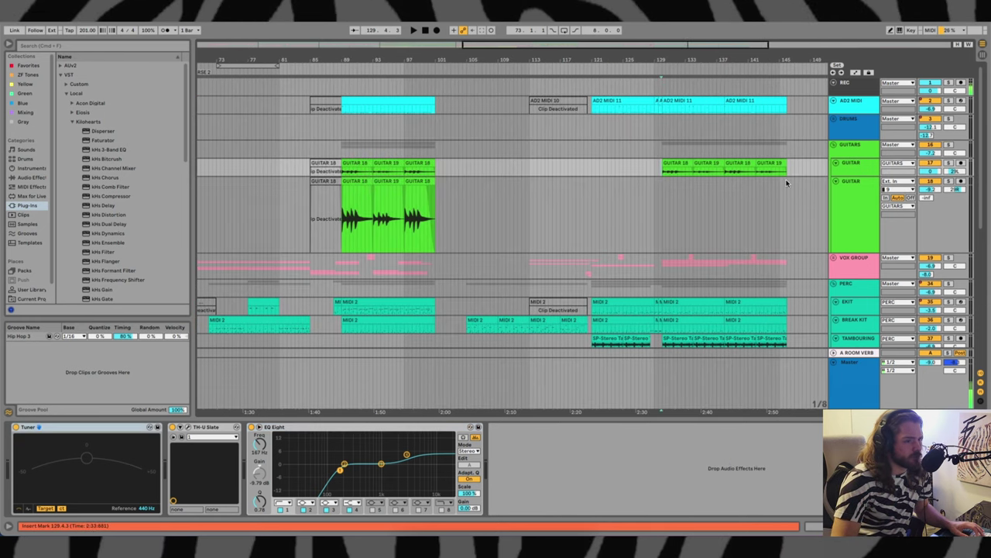
pyautogui.hscroll(-10, 713, 181)
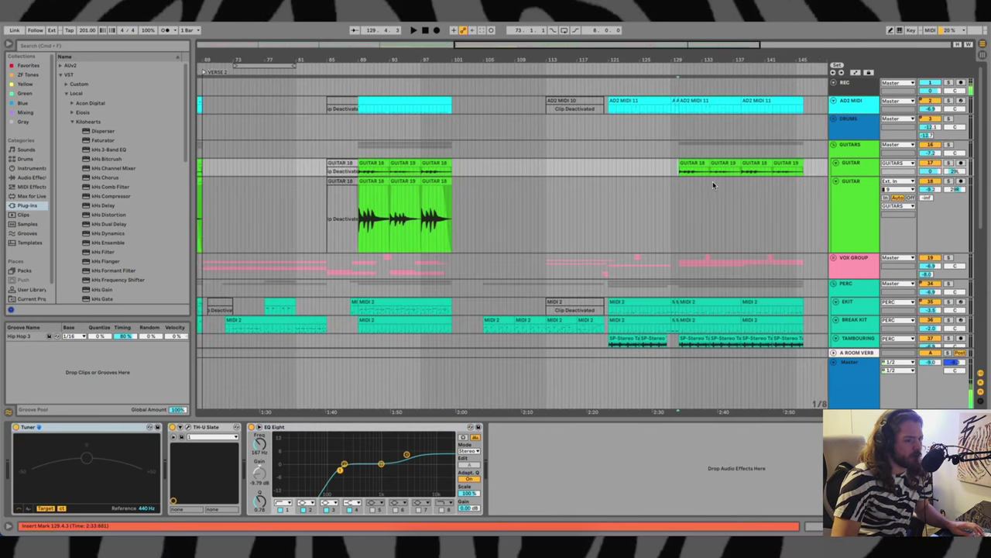
# Show the BREAK KIT track's Bonzo Kit device chain and place the insert marker at bar 105 on that track
pyautogui.click(814, 206)
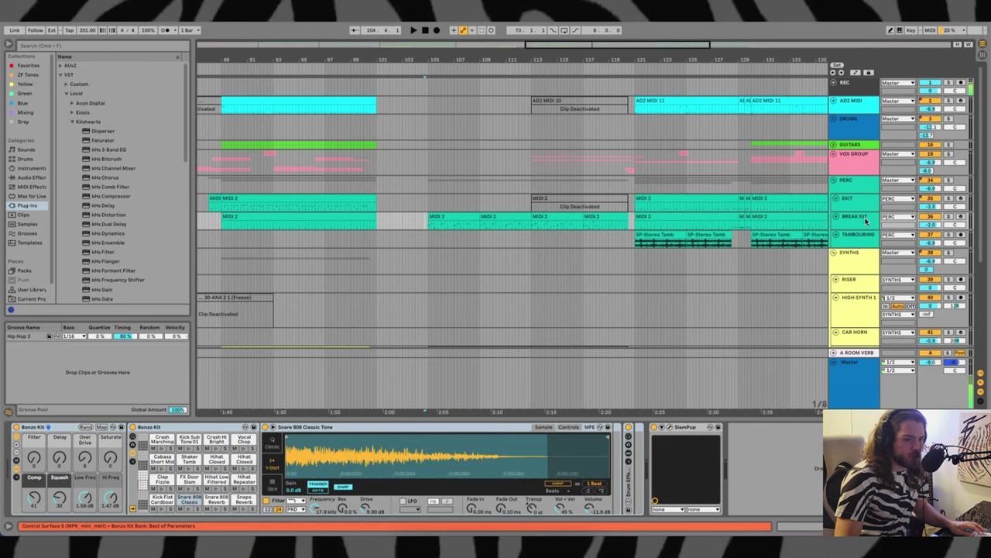
pyautogui.click(863, 222)
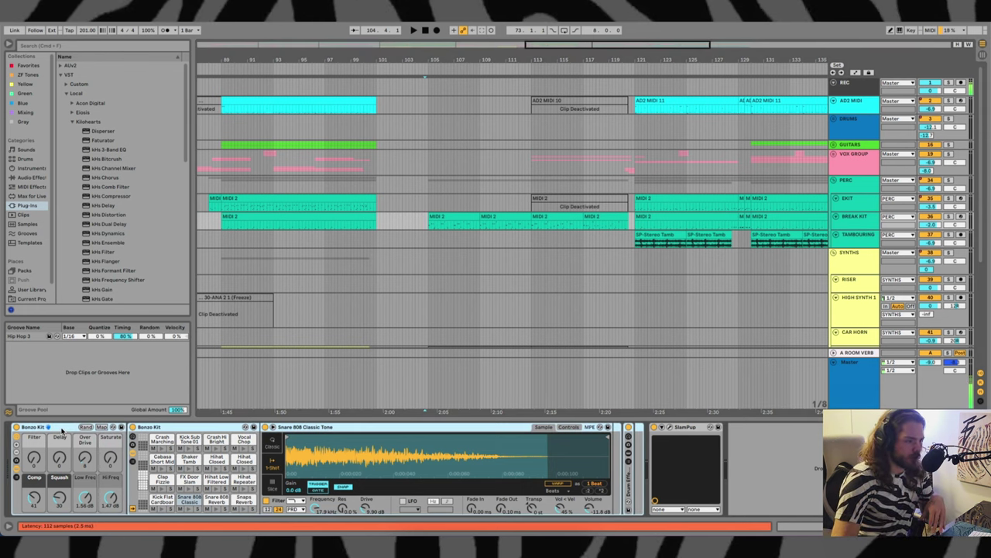
pyautogui.hscroll(3, 435, 224)
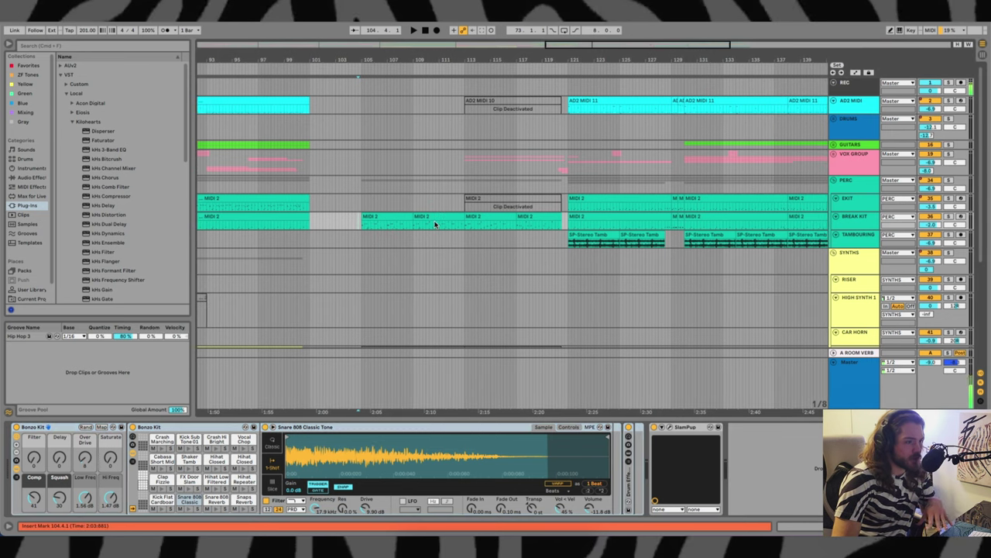
pyautogui.click(361, 224)
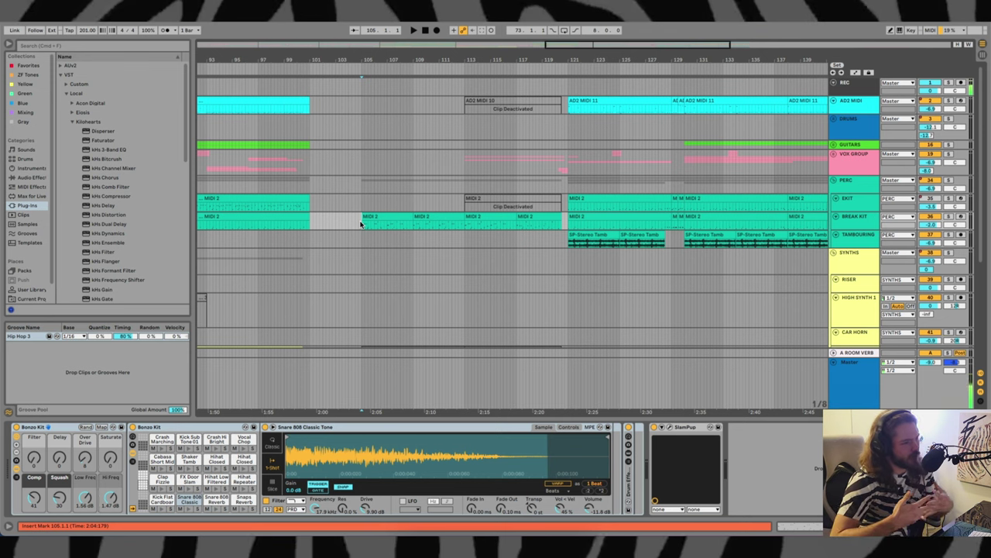
# Mark out the BREAK KIT part between bars 101 and 121 and place the insert marker at bar 101
pyautogui.scroll(-4, 353, 222)
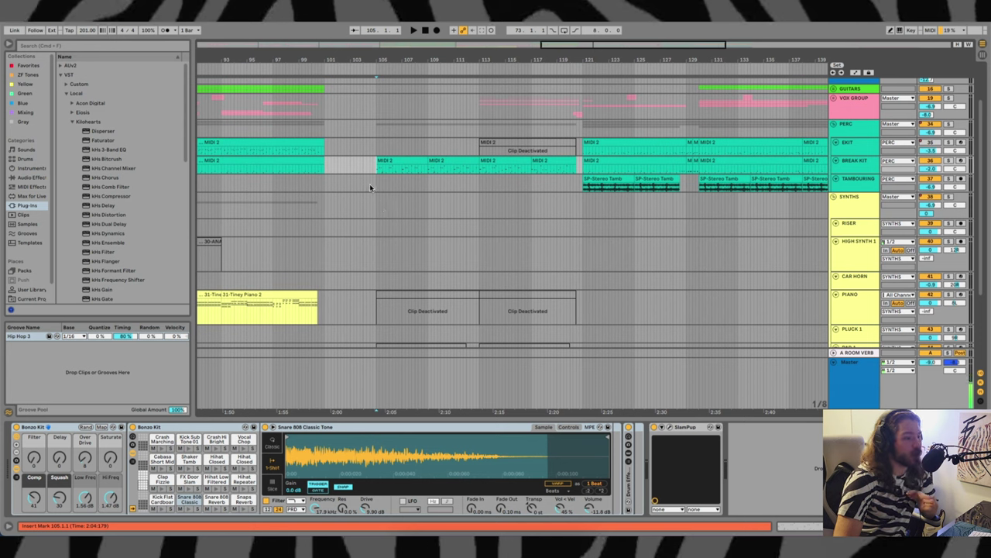
pyautogui.moveTo(326, 170); pyautogui.dragTo(583, 170)
pyautogui.click(581, 169)
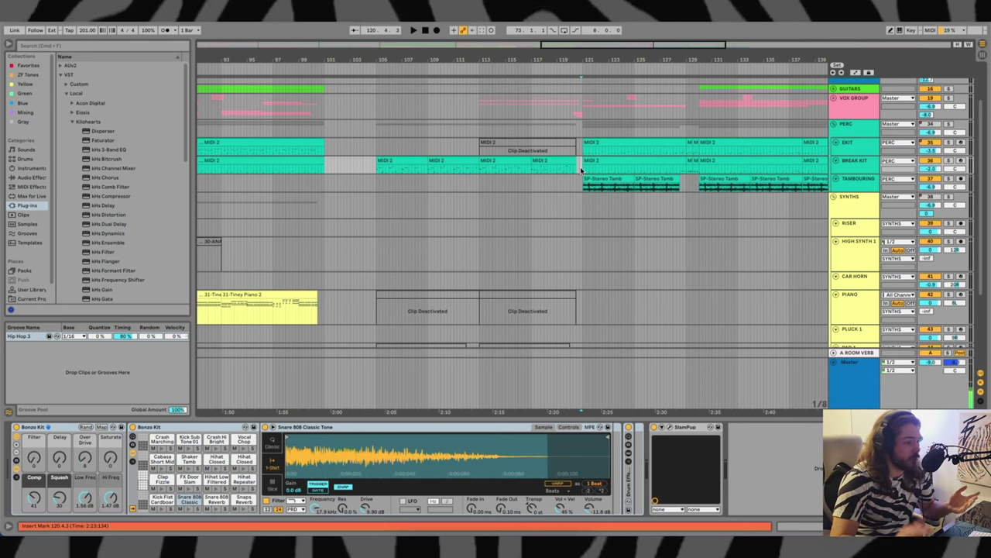
pyautogui.click(326, 173)
pyautogui.scroll(-3, 436, 151)
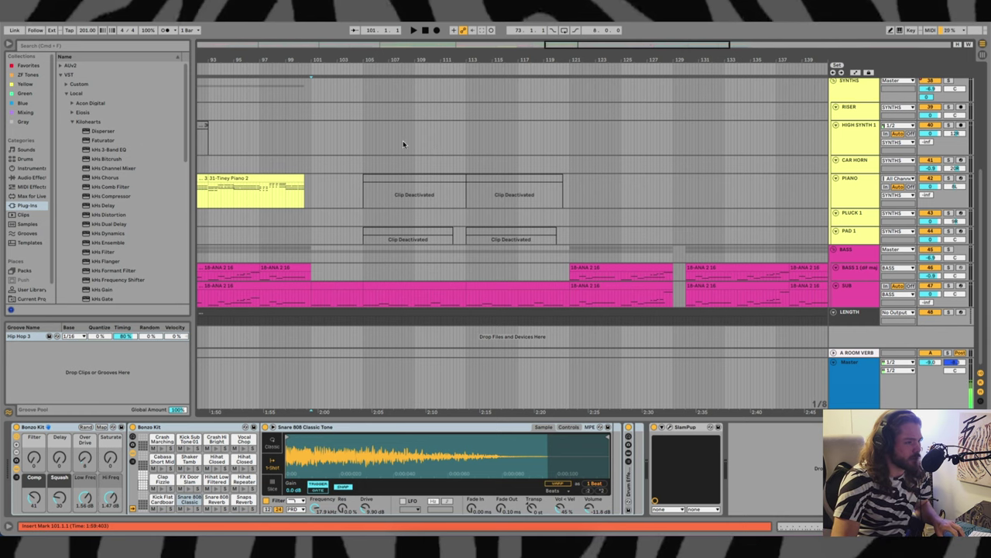
# Audition the song from bar 113 on the VOX C track, following playback into the chopped vocal clips before bar 121
pyautogui.scroll(5, 403, 144)
pyautogui.hscroll(1, 445, 167)
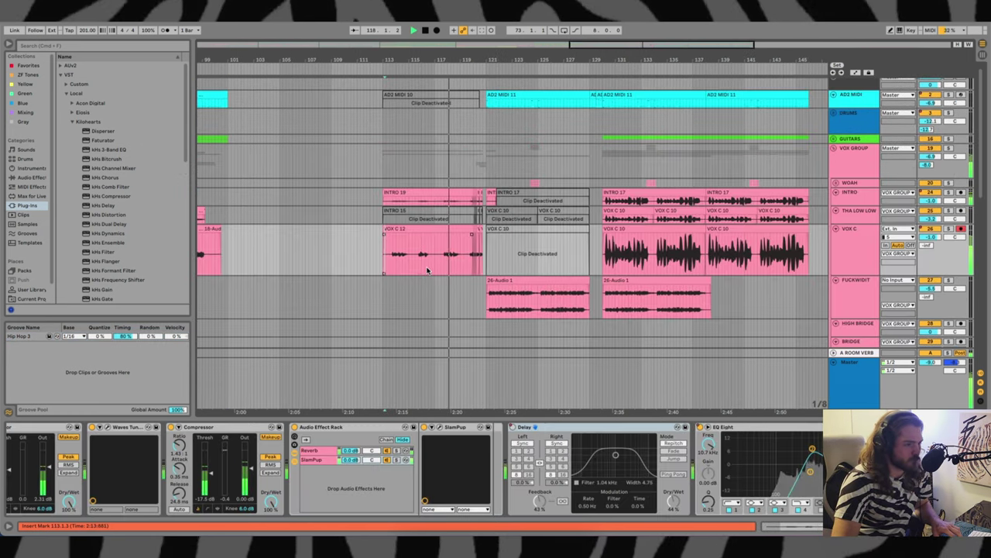
pyautogui.scroll(-3, 428, 269)
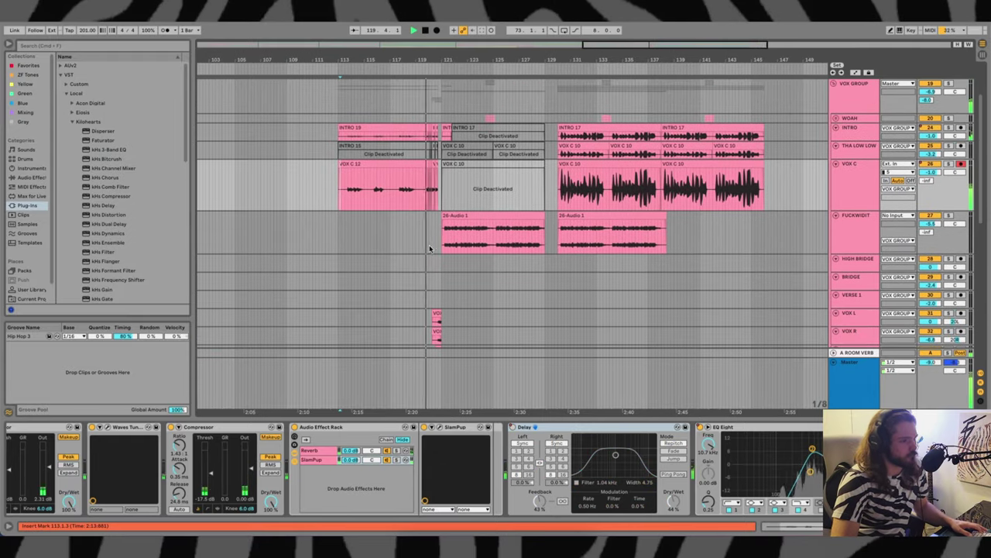
pyautogui.scroll(8, 429, 246)
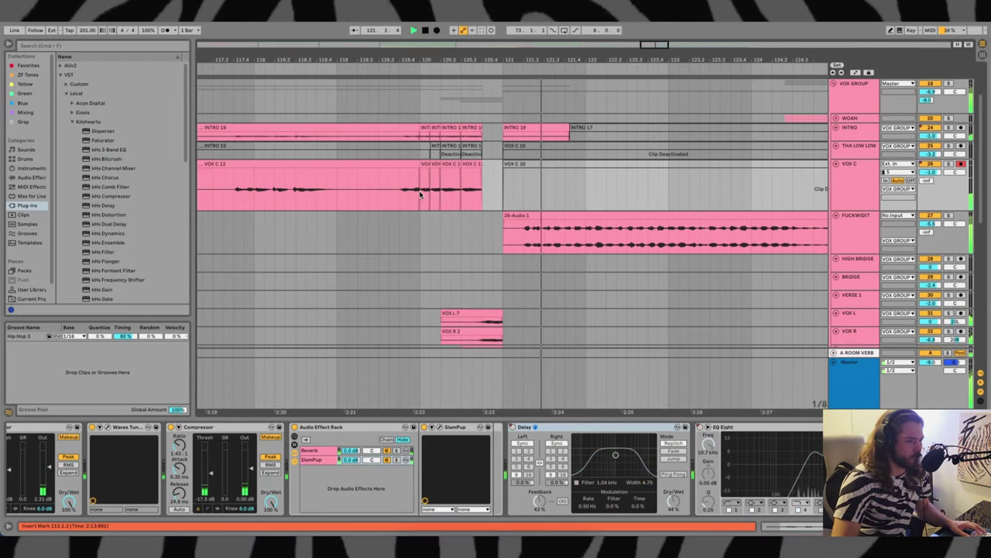
pyautogui.scroll(3, 420, 195)
# Show the VOX GROUP device chain, then place the insert marker at bar 120 on VOX C and select that track
pyautogui.click(864, 172)
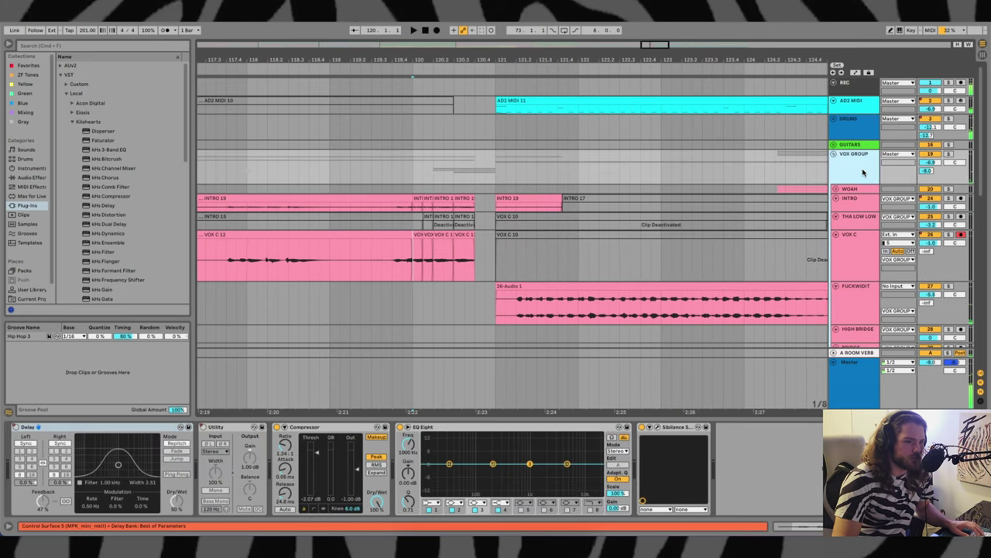
pyautogui.scroll(-1, 412, 173)
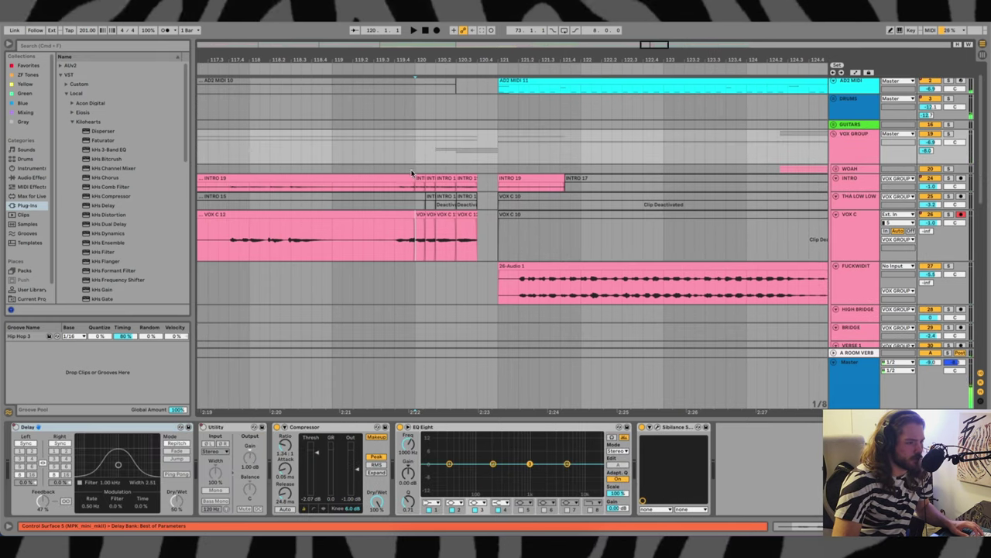
pyautogui.scroll(-2, 418, 232)
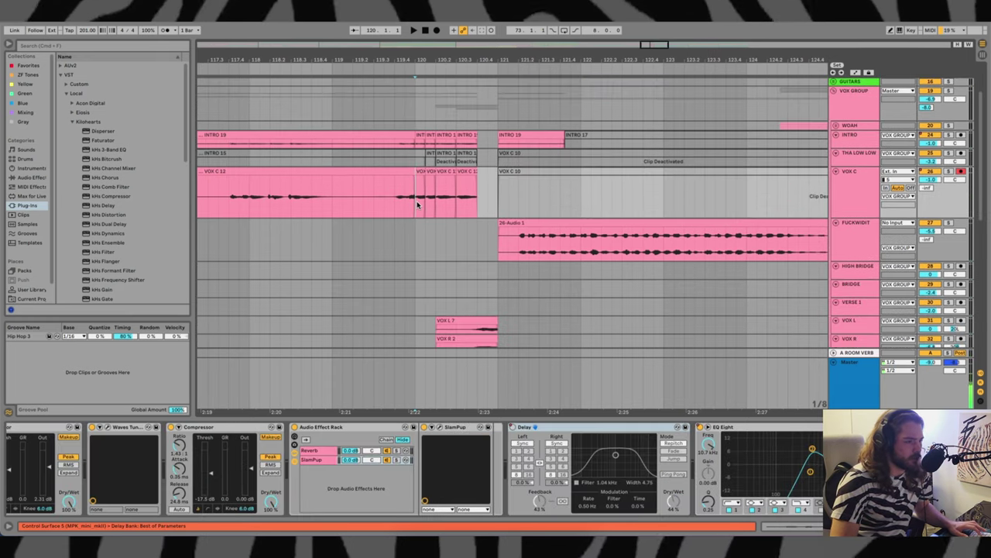
pyautogui.click(415, 205)
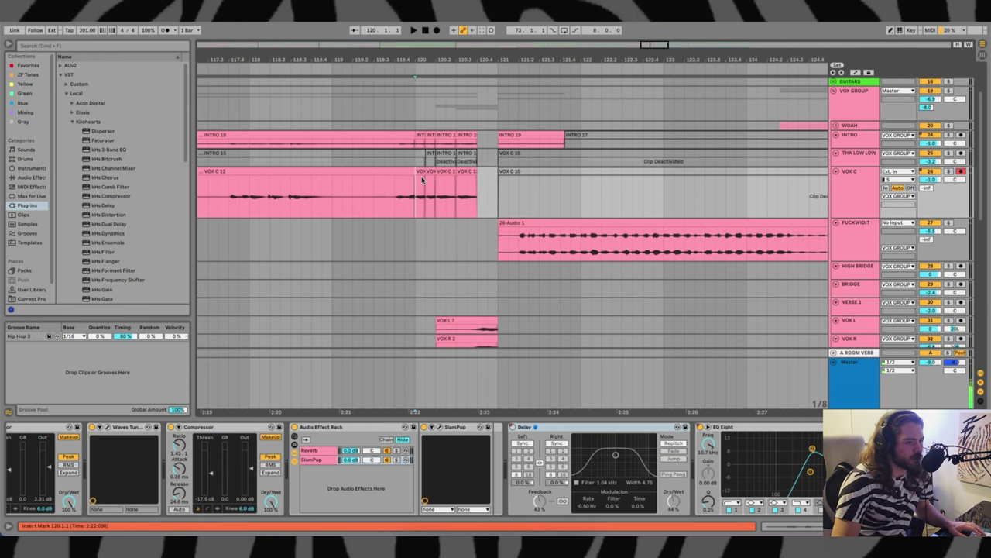
pyautogui.click(837, 190)
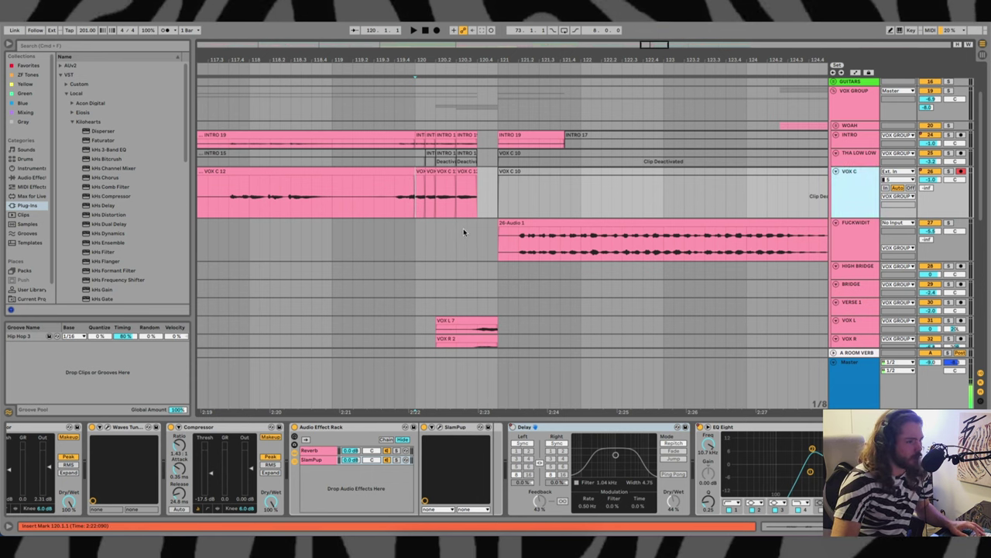
# Examine the pitch settings of the short VOX C 12 slices between bars 120 and 121
pyautogui.doubleClick(427, 174)
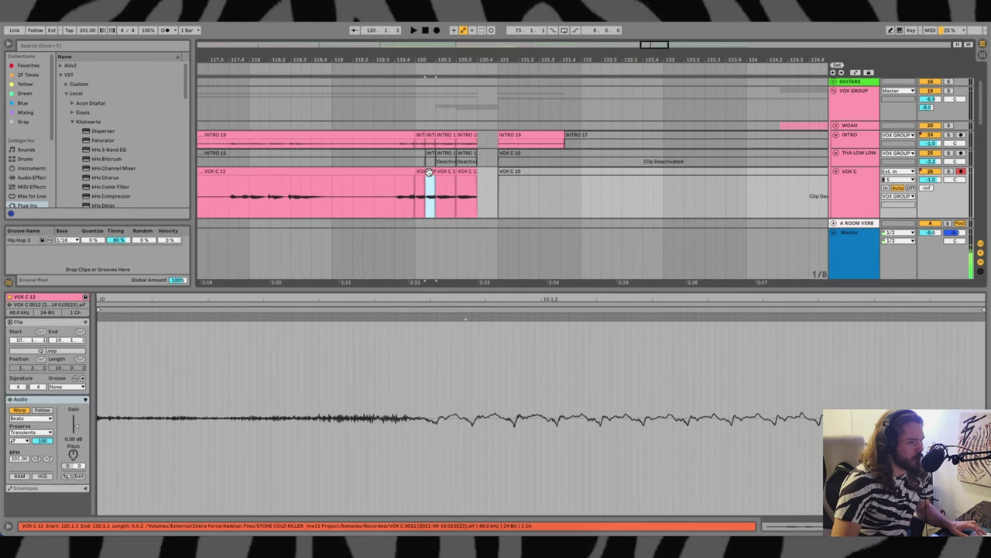
pyautogui.click(443, 173)
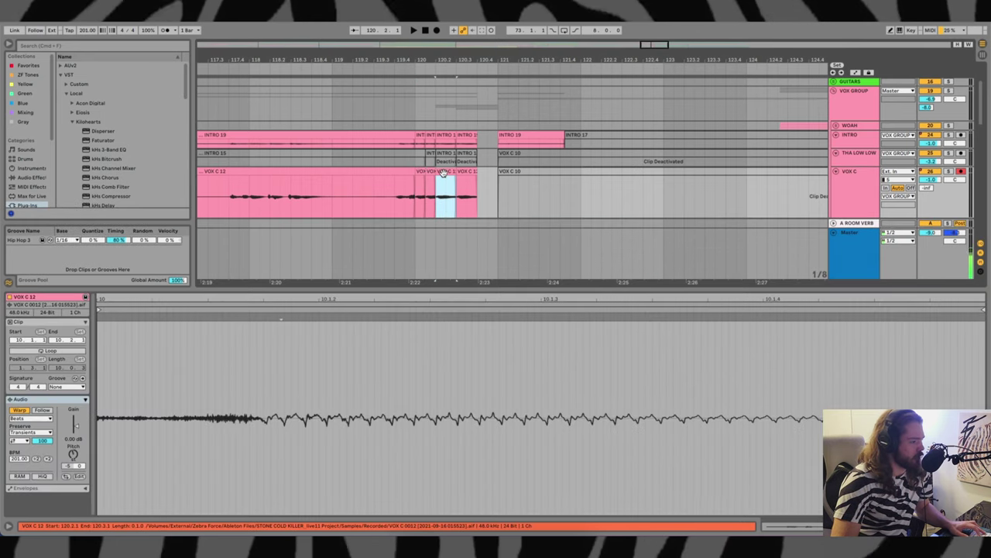
pyautogui.click(465, 180)
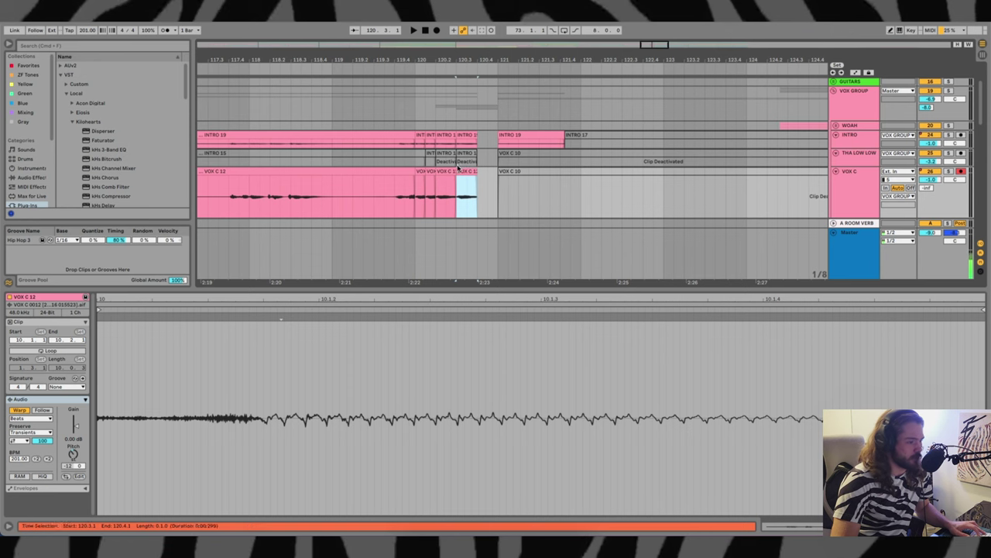
# Inspect the pitch settings of the matching INTRO 19 slices after bar 120, then return to the track's device chain
pyautogui.click(420, 137)
pyautogui.hotkey('shift', 'Tab')
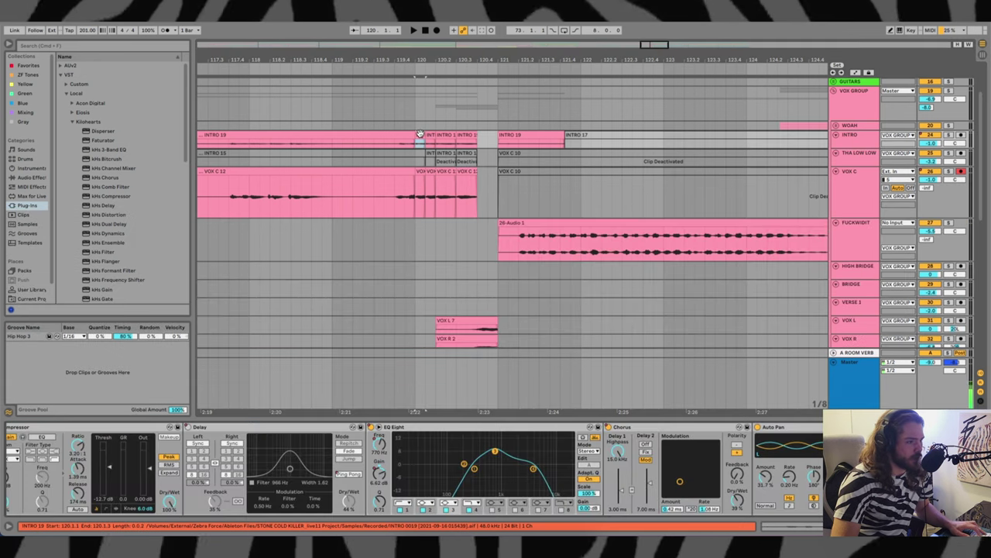
pyautogui.hotkey('shift', 'Tab')
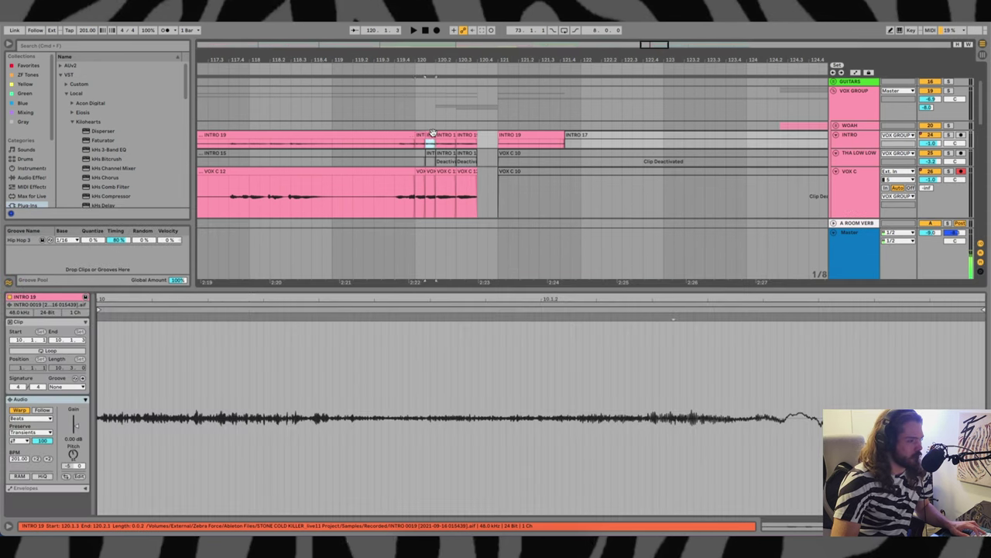
pyautogui.moveTo(419, 133); pyautogui.dragTo(464, 135)
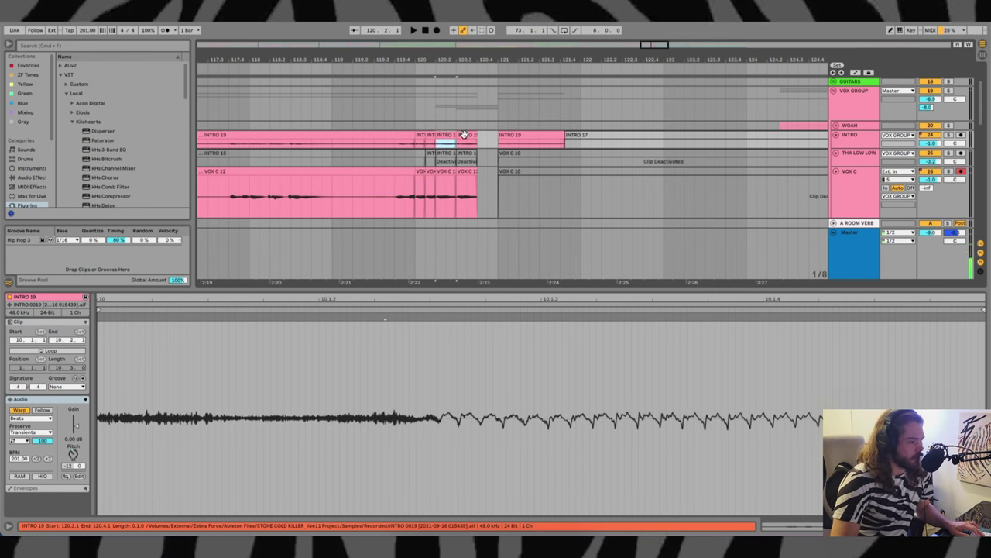
pyautogui.hotkey('shift', 'Tab')
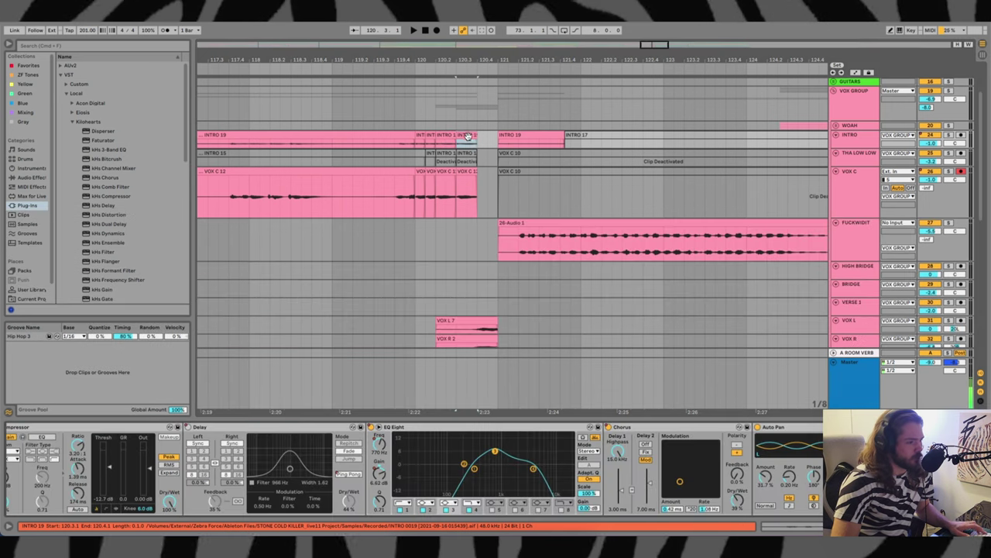
# Examine the VOX L, VOX R and WHAT 3 clips before bar 121 and place the insert marker at bar 120 on VOX L
pyautogui.scroll(-6, 427, 204)
pyautogui.click(427, 180)
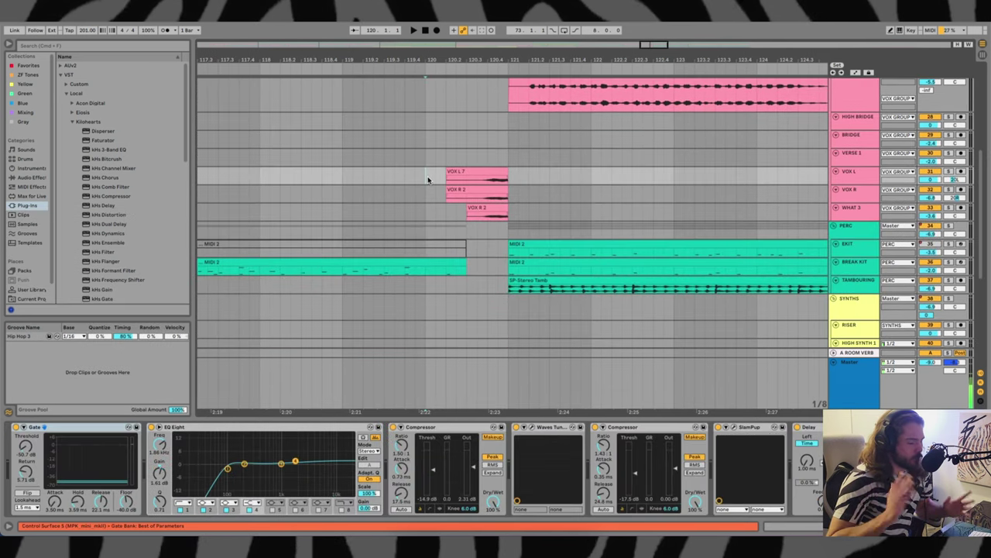
pyautogui.hscroll(1, 426, 180)
pyautogui.scroll(1, 427, 181)
pyautogui.click(474, 178)
pyautogui.click(440, 176)
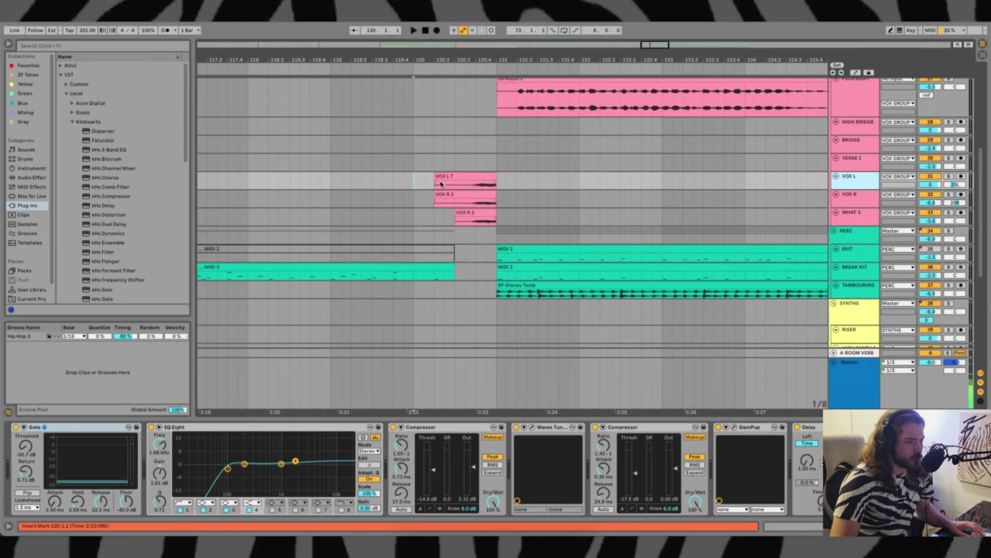
# Solo the VOX GROUP and audition the chopped vocals leading into bar 121
pyautogui.scroll(2, 432, 184)
pyautogui.scroll(3, 421, 210)
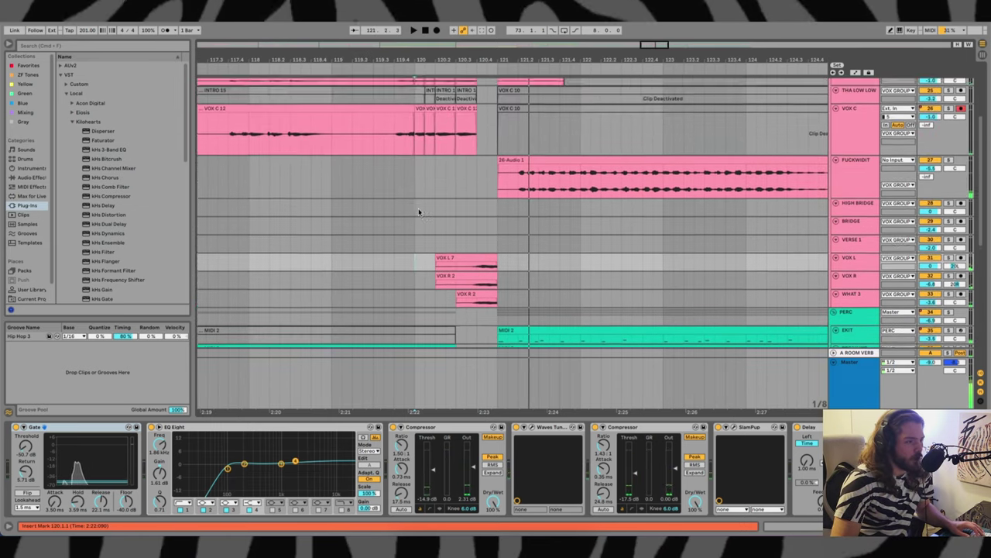
pyautogui.scroll(4, 419, 211)
pyautogui.click(474, 164)
pyautogui.press('space')
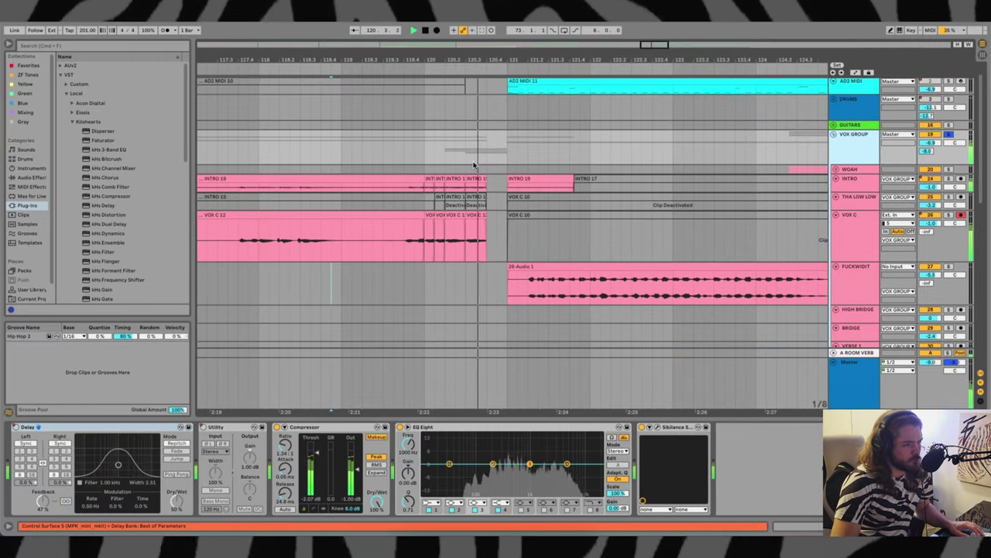
pyautogui.press('space')
# Turn off the VOX GROUP solo and place the insert marker at bar 120 on that group track
pyautogui.click(417, 154)
pyautogui.press('-')
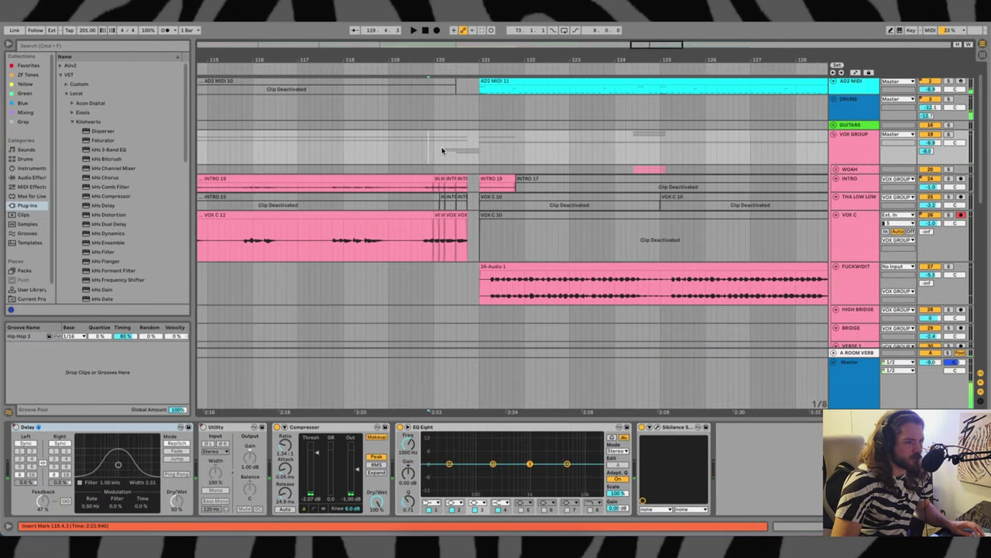
pyautogui.scroll(1, 438, 151)
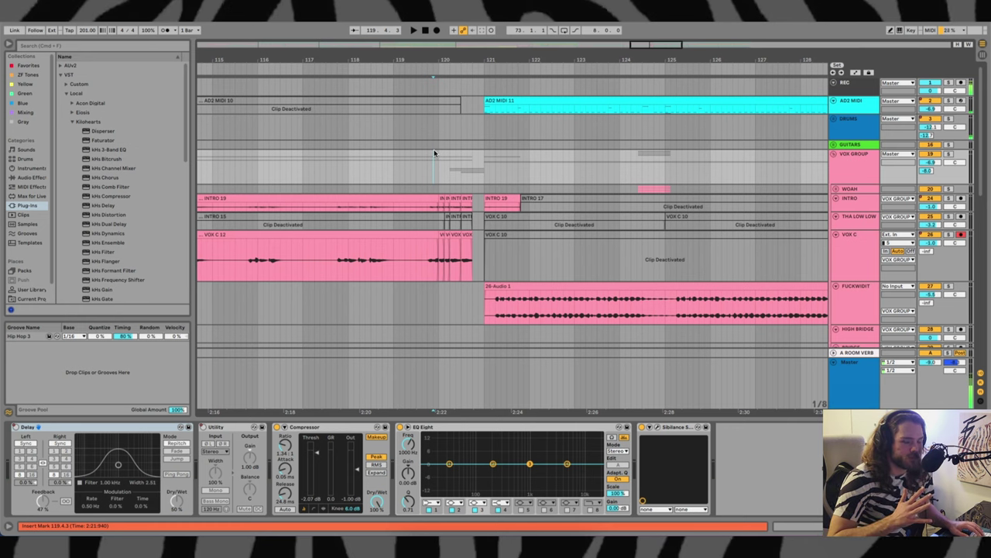
pyautogui.scroll(-2, 465, 201)
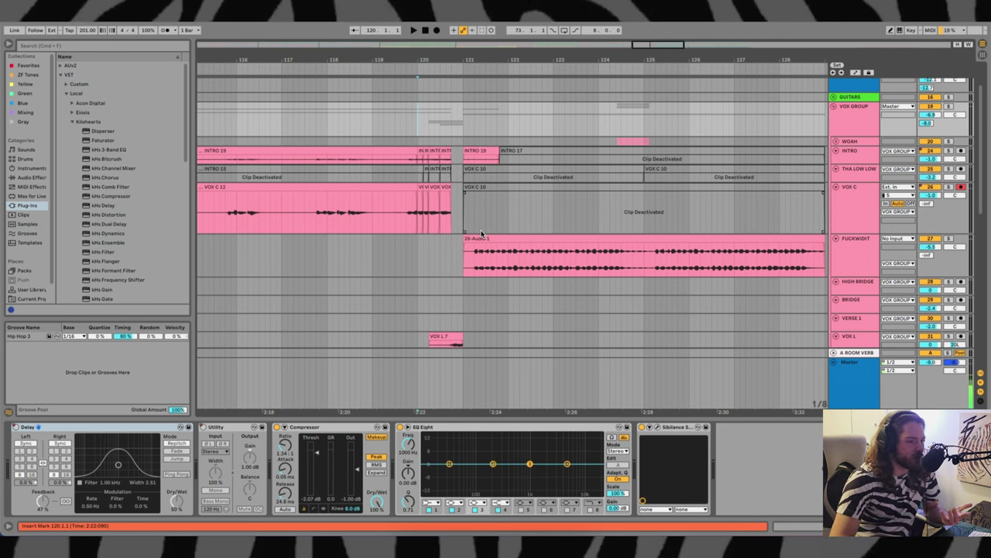
# Place the insert marker at bar 121 on the BRIDGE track and play the section from there
pyautogui.scroll(-5, 457, 240)
pyautogui.click(423, 182)
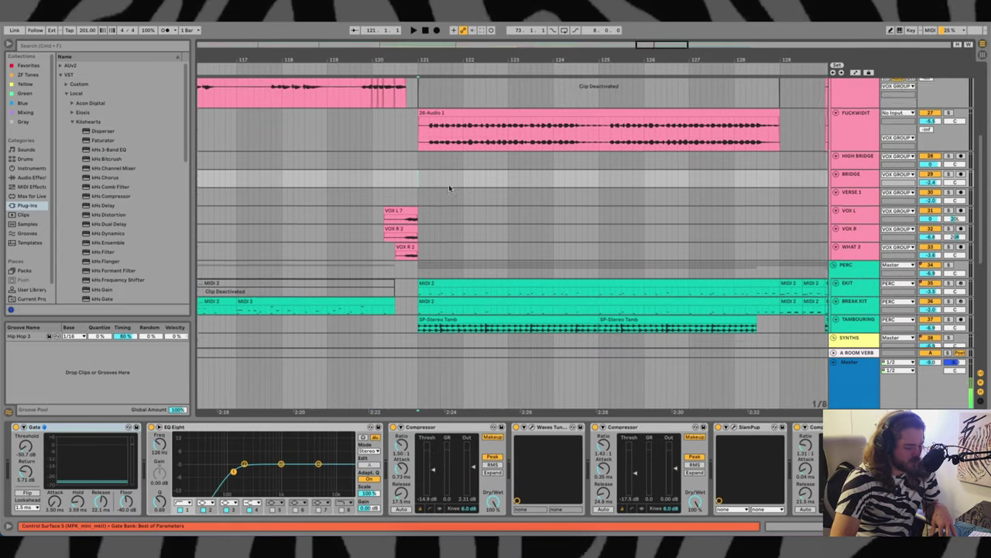
pyautogui.scroll(-1, 448, 187)
pyautogui.press('space')
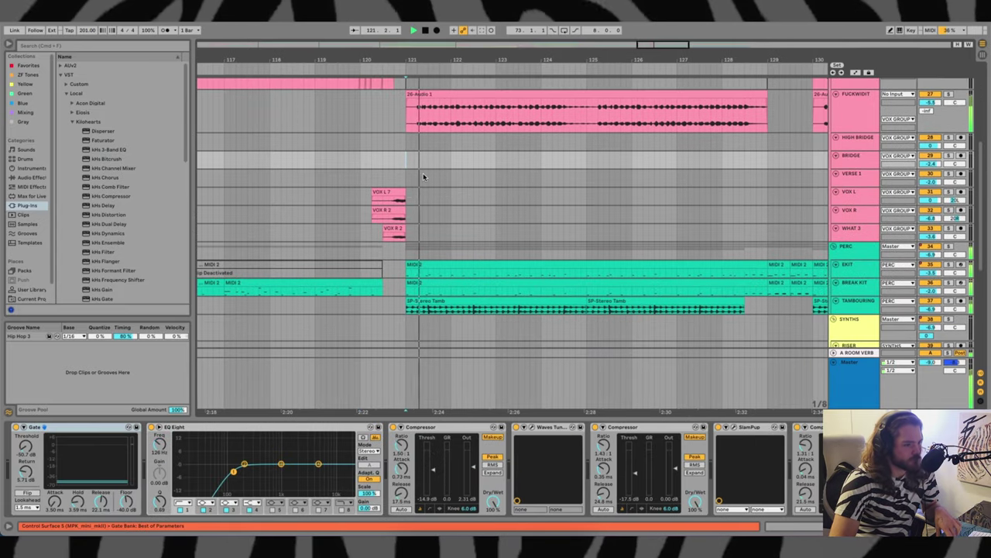
pyautogui.scroll(7, 545, 148)
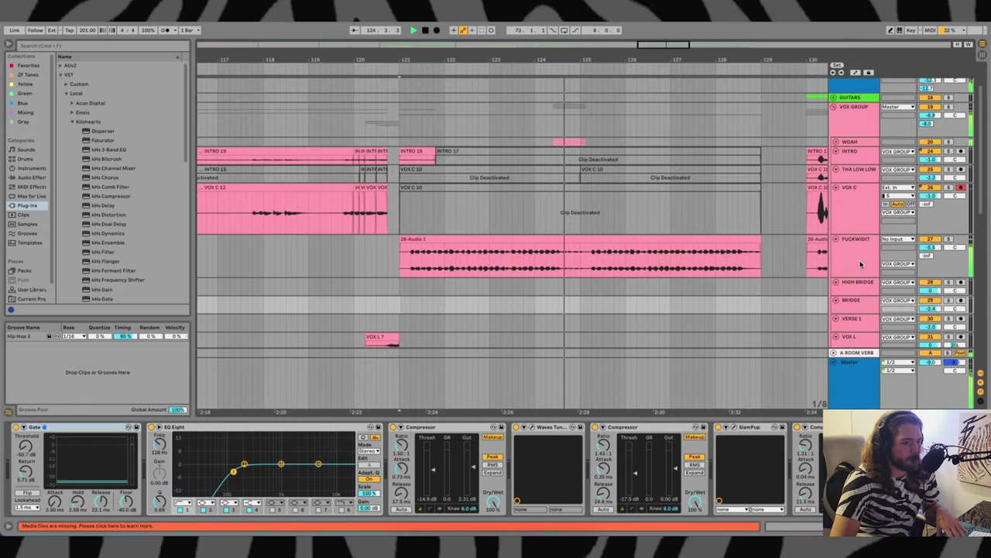
# Show the FUCKWIDIT track's Chorus, Compressor and Overdrive chain and place the insert marker at its clip start, bar 121
pyautogui.click(852, 266)
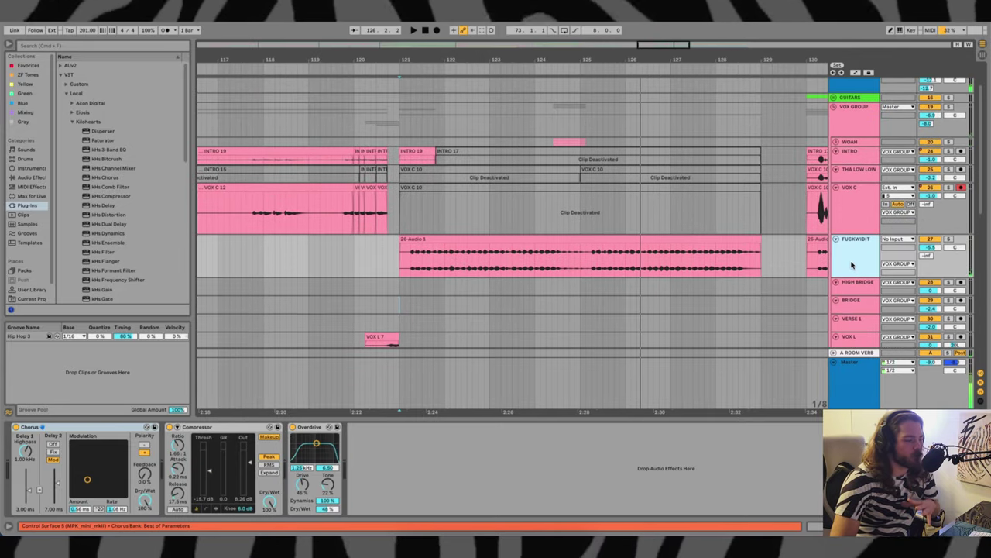
pyautogui.scroll(-1, 511, 245)
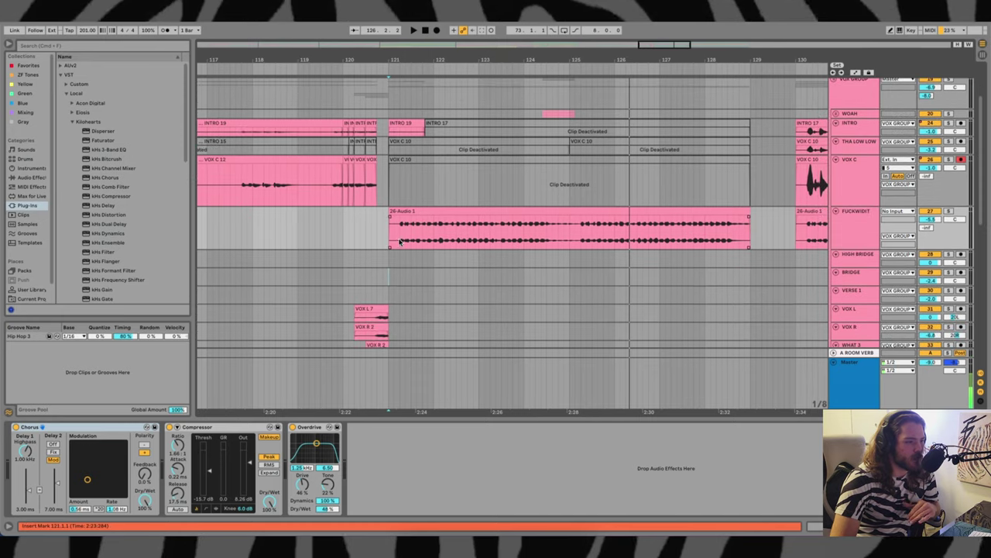
pyautogui.scroll(-1, 556, 244)
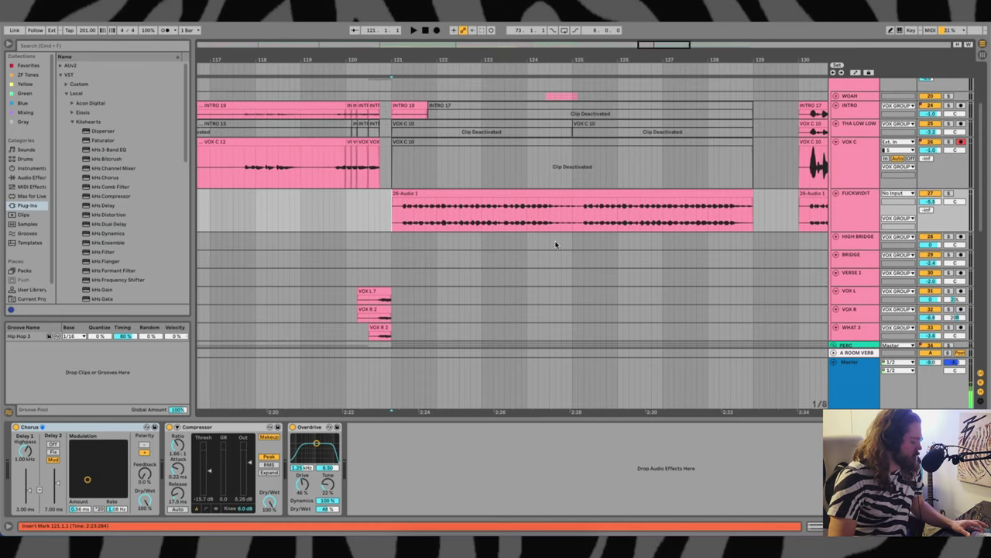
pyautogui.click(855, 218)
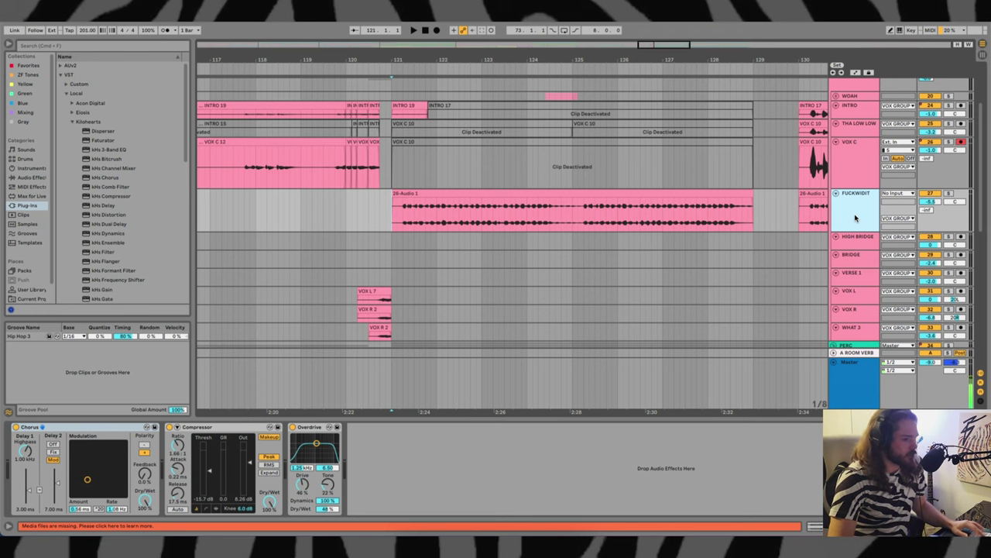
# Audition the FUCKWIDIT track's 26-Audio 1 clip from just after bar 121 and select its Overdrive effect
pyautogui.scroll(3, 413, 221)
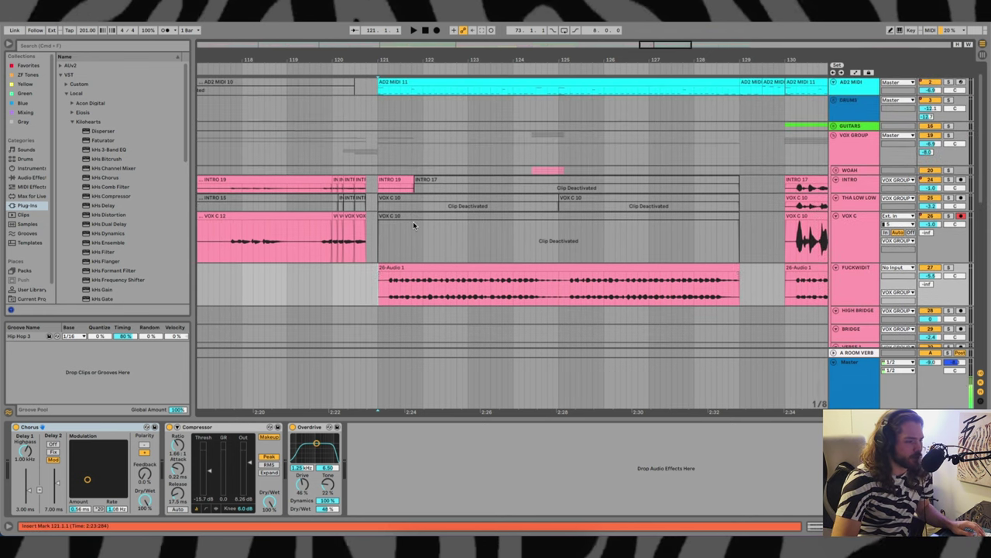
pyautogui.scroll(5, 413, 223)
pyautogui.doubleClick(412, 222)
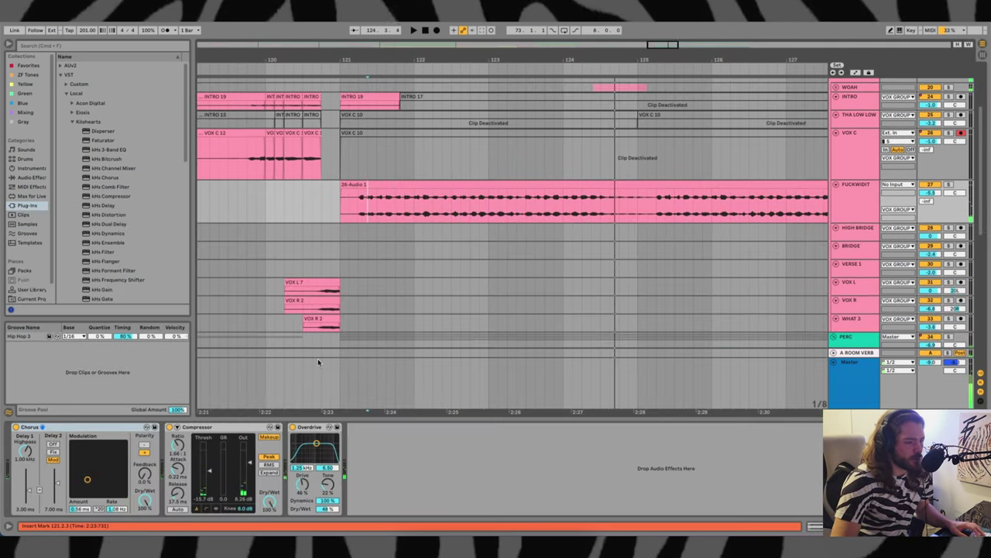
pyautogui.click(312, 430)
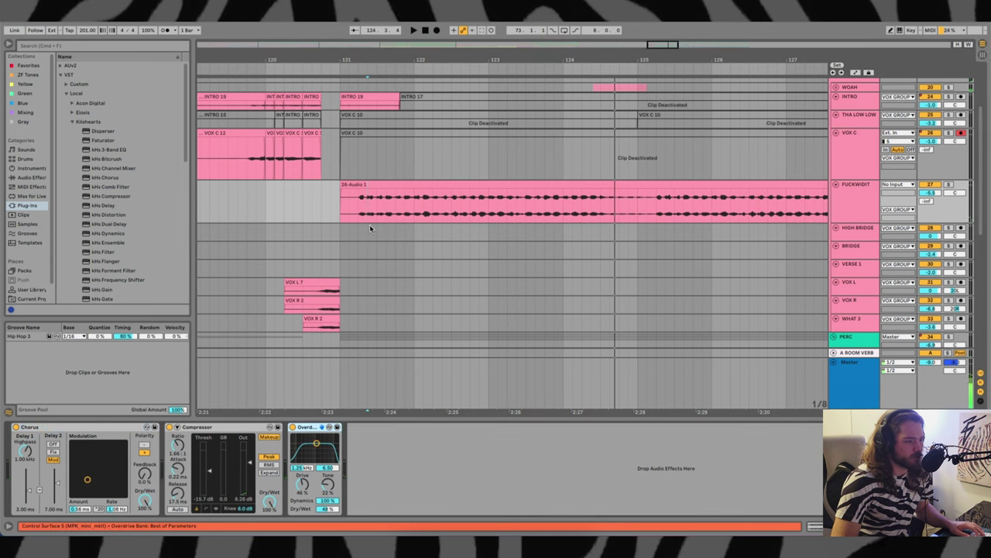
# Place the insert marker at 129.4.3 on the HIGH BRIDGE track, then at 128.3.3 on the VOX GROUP track
pyautogui.click(358, 199)
pyautogui.scroll(-5, 357, 200)
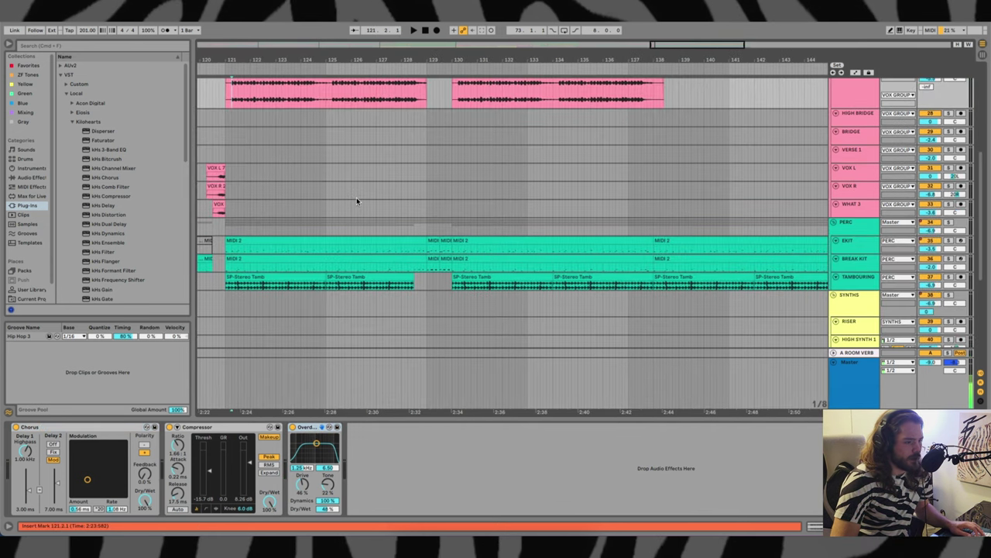
pyautogui.click(388, 206)
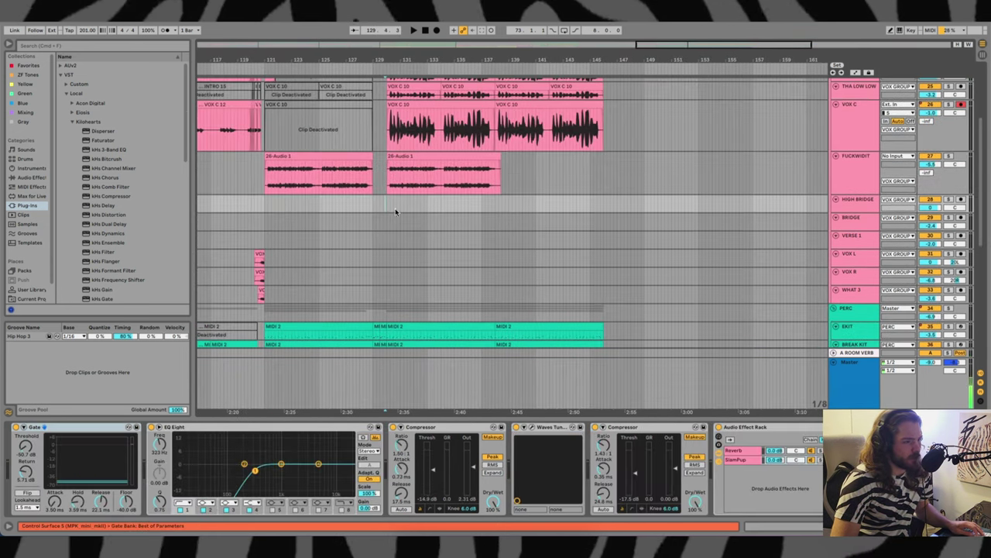
pyautogui.scroll(4, 403, 224)
pyautogui.scroll(3, 389, 275)
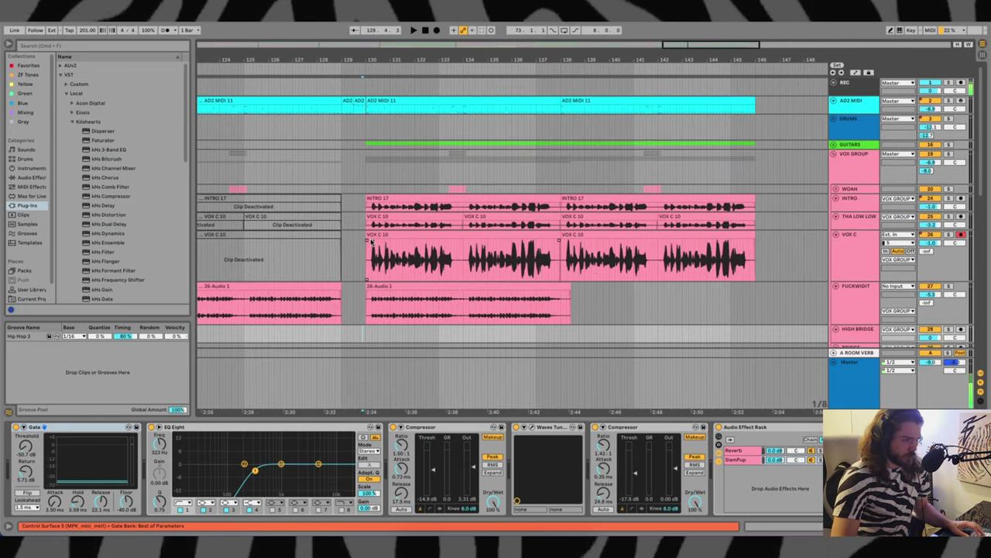
pyautogui.click(334, 173)
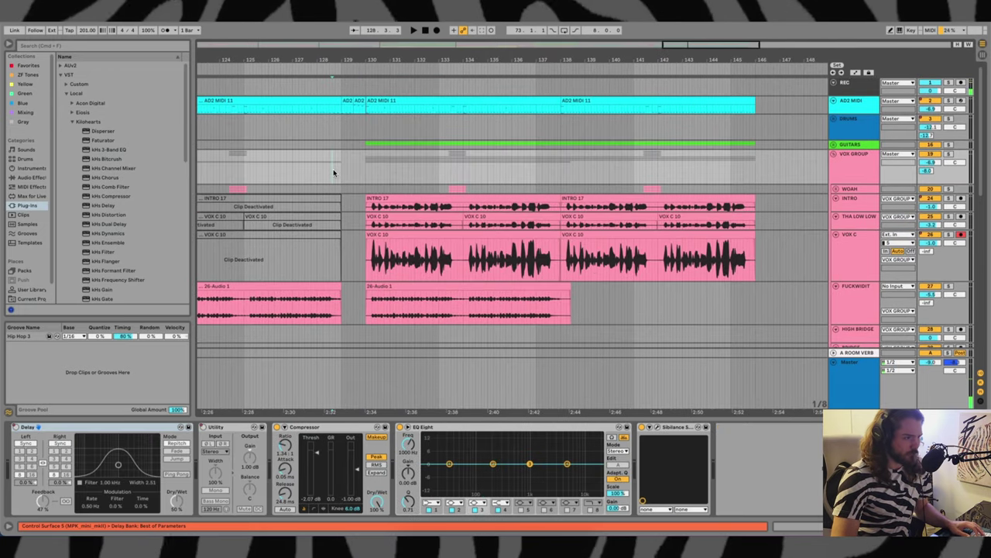
# Audition the transition into bar 130 from the DRUMS track, starting just after bar 128 and again from 127.4.1
pyautogui.click(330, 125)
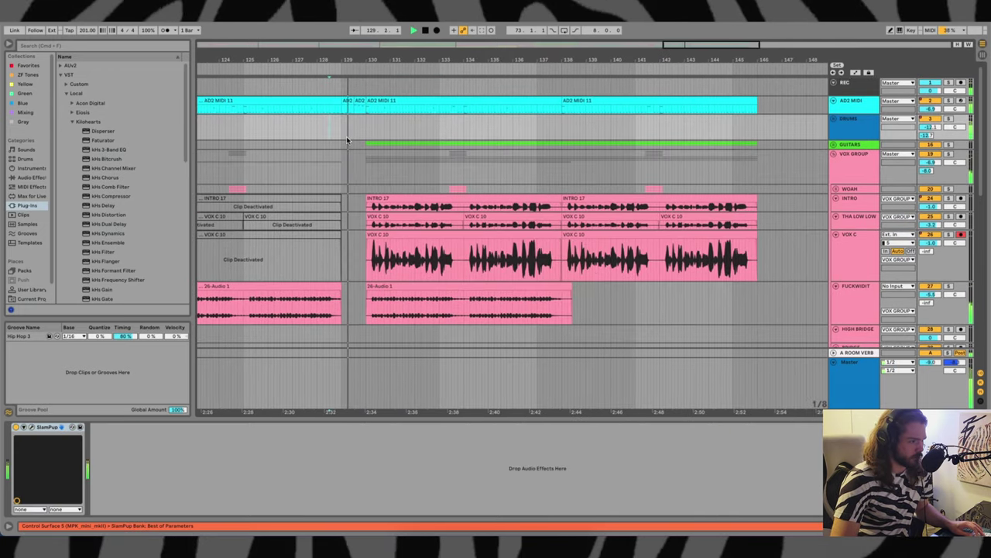
pyautogui.scroll(2, 340, 137)
pyautogui.click(297, 126)
pyautogui.press('space')
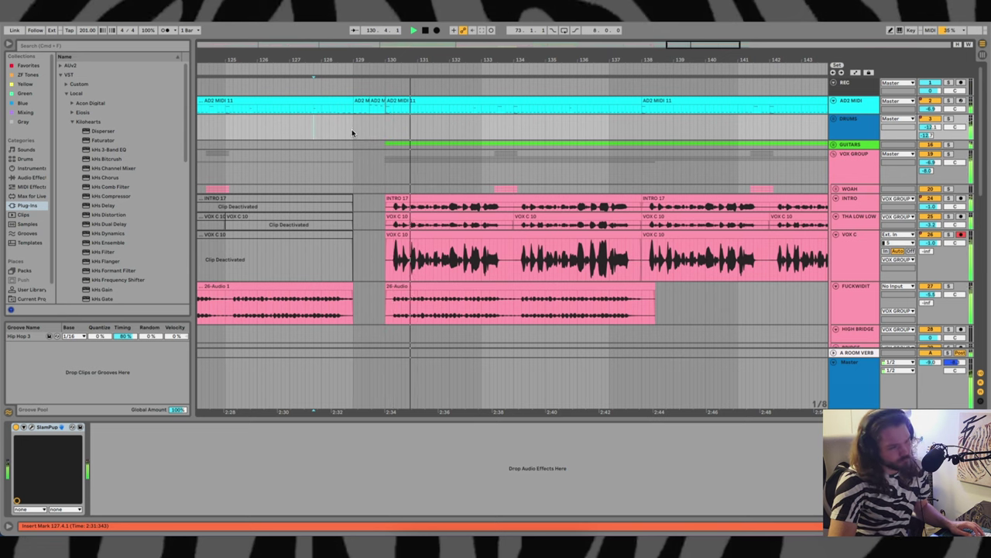
pyautogui.press('space')
# Select the short AD2 MIDI clip at bar 129 and place the insert marker at bar 128 on that track
pyautogui.click(360, 103)
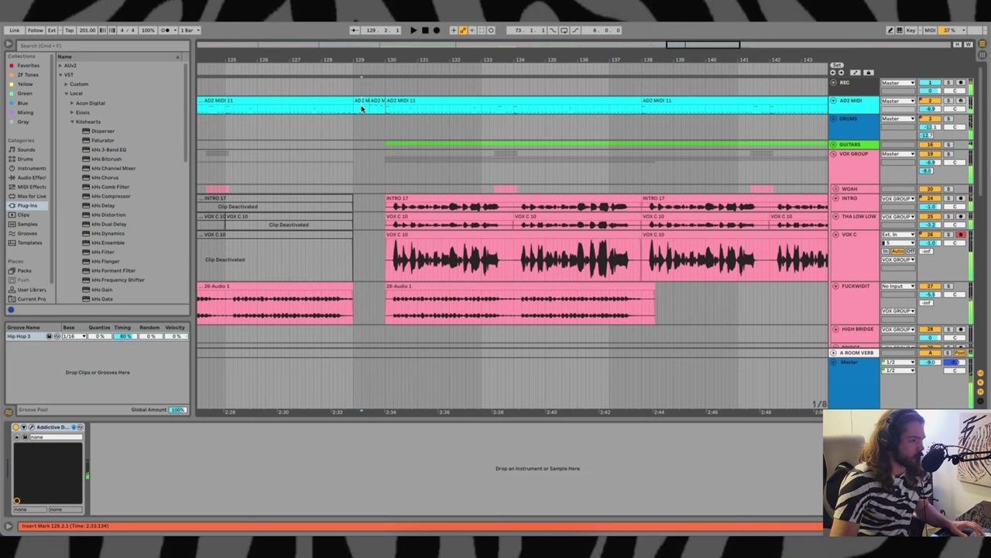
pyautogui.click(361, 110)
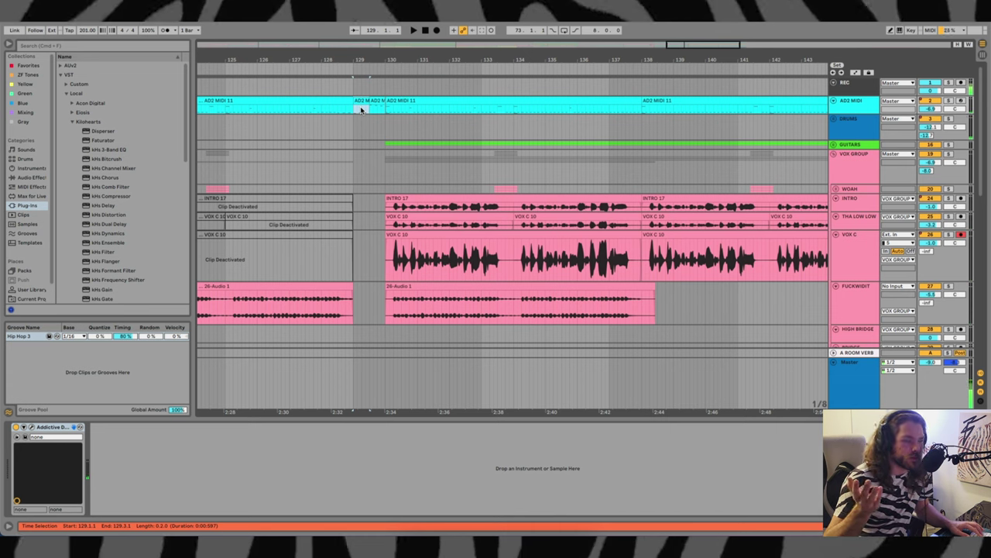
pyautogui.click(328, 112)
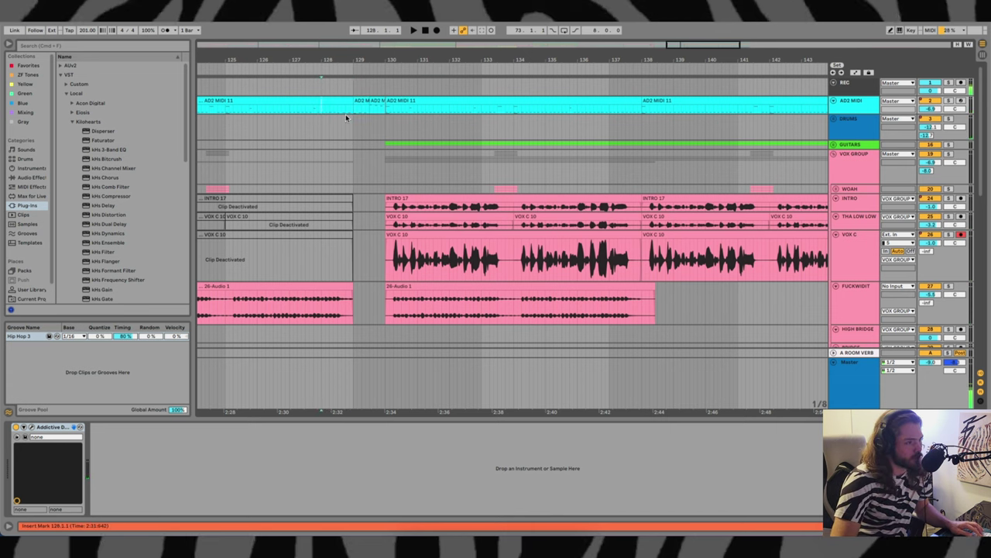
# Fold the VOX GROUP and SYNTHS group tracks and show the device on the A ROOM VERB return track
pyautogui.hscroll(-2, 349, 115)
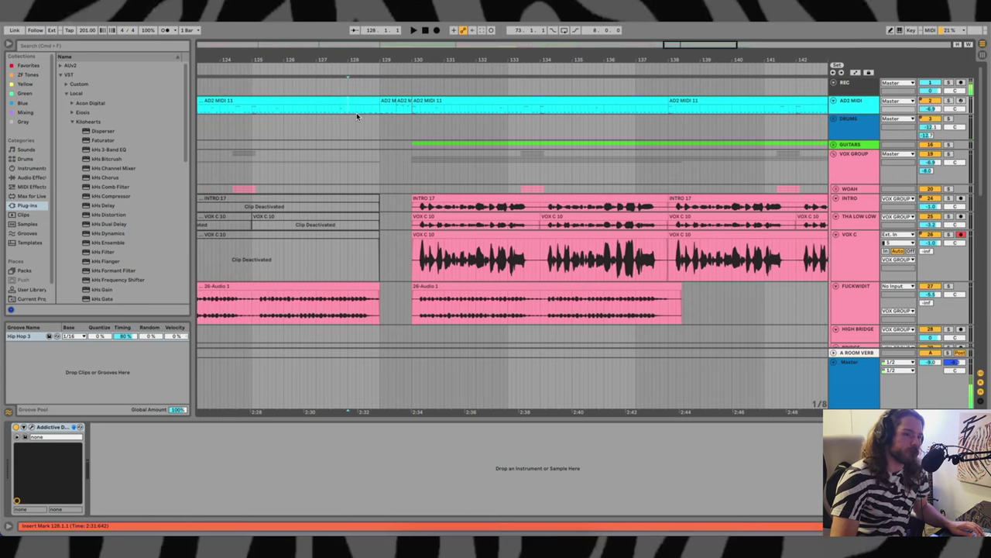
pyautogui.scroll(-6, 350, 122)
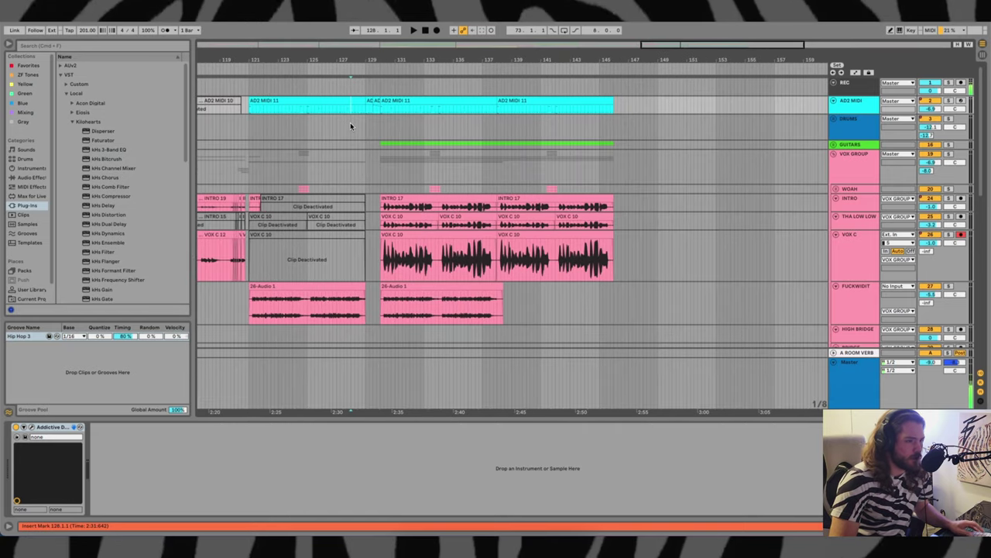
pyautogui.scroll(-4, 470, 146)
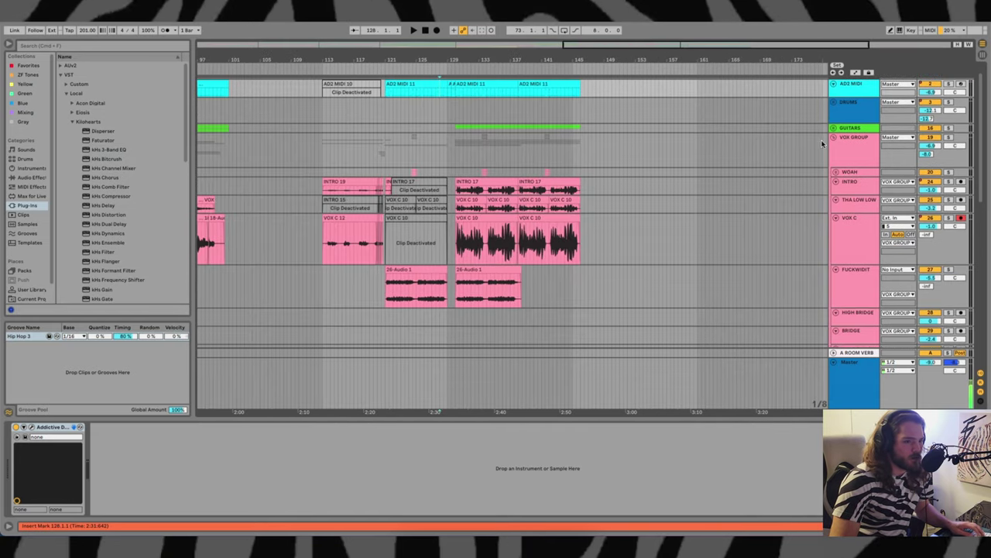
pyautogui.click(833, 138)
pyautogui.hscroll(-6, 679, 162)
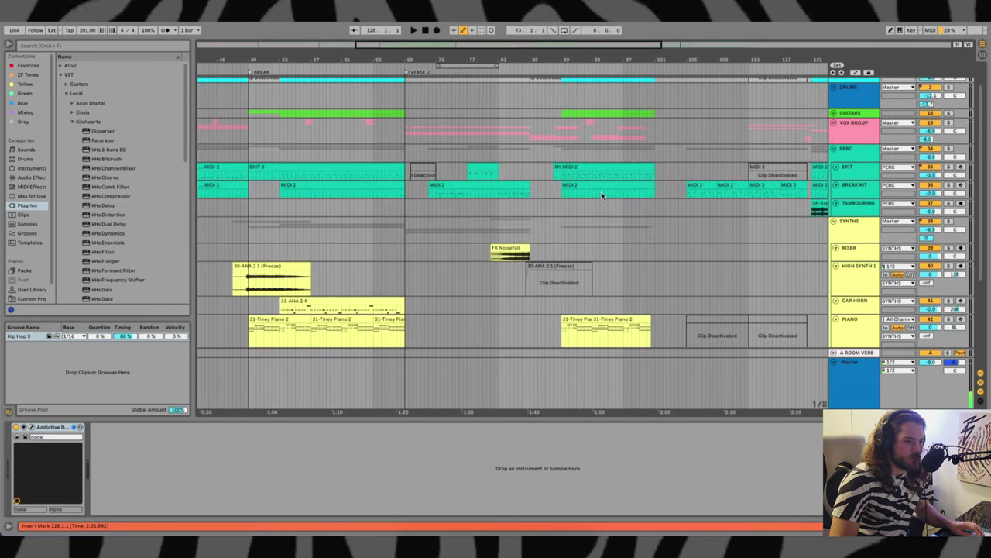
pyautogui.click(834, 222)
pyautogui.click(852, 354)
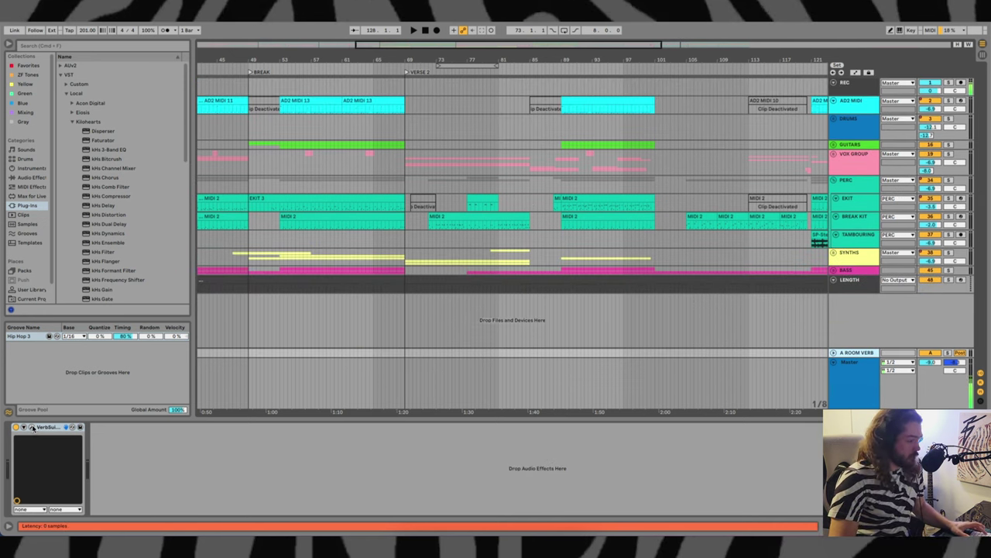
# Fold the PERC group in Session View and return to Arrangement View
pyautogui.press('Tab')
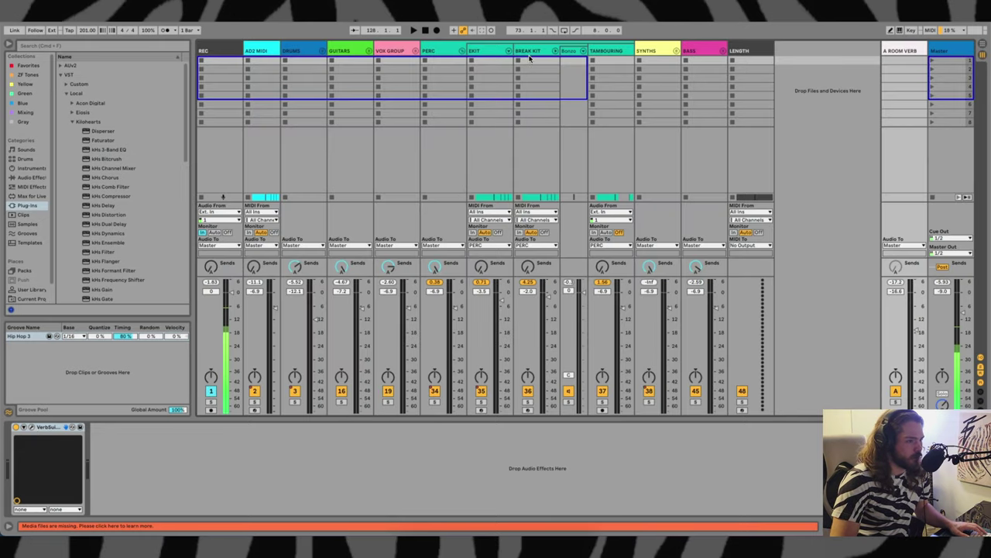
pyautogui.click(460, 52)
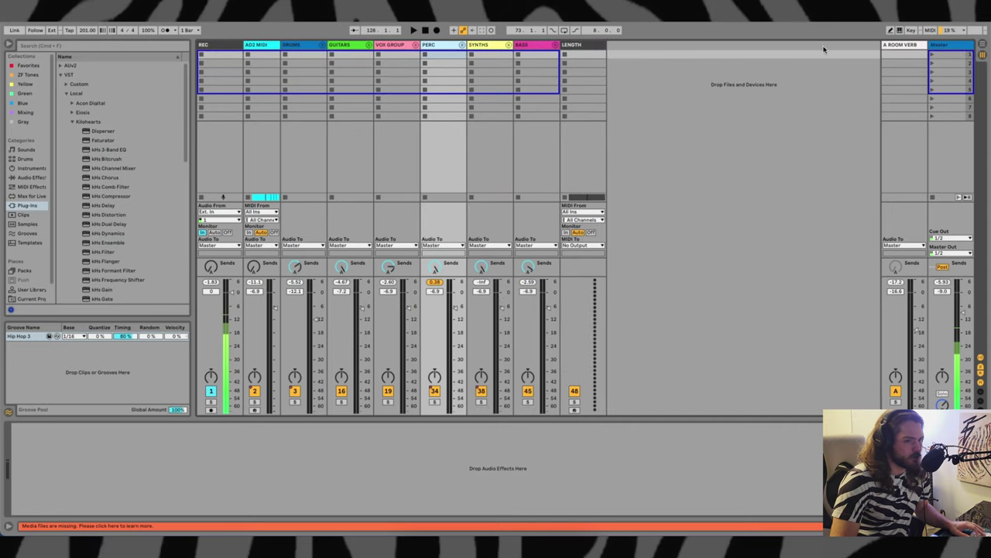
pyautogui.press('Tab')
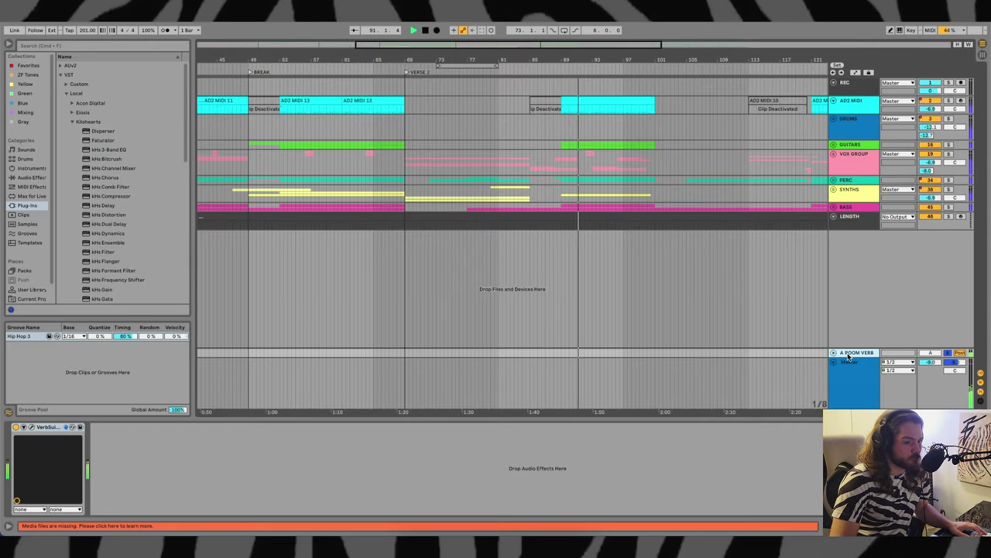
# In Session View, inspect the Sibilance plug-in on the VOX GROUP track and close its window
pyautogui.press('Tab')
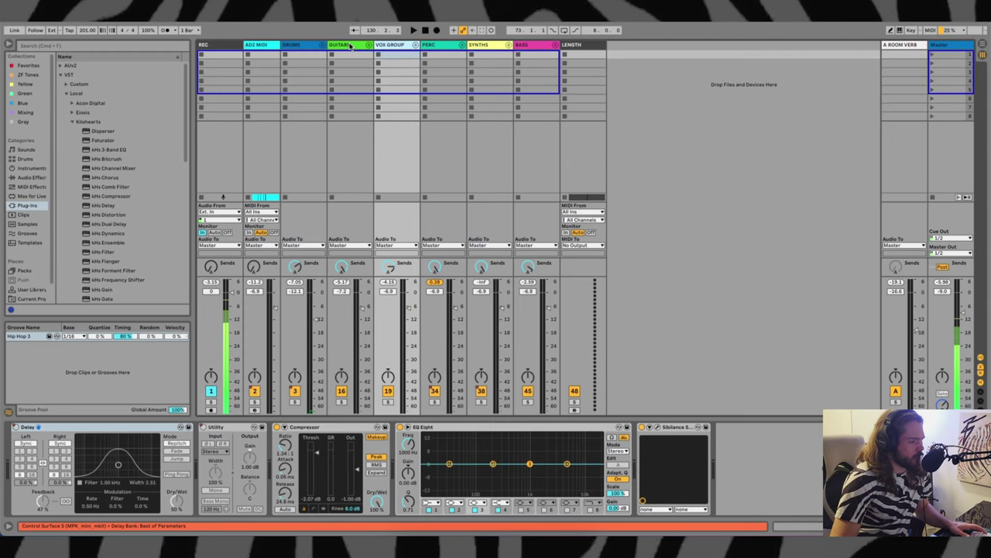
pyautogui.click(389, 44)
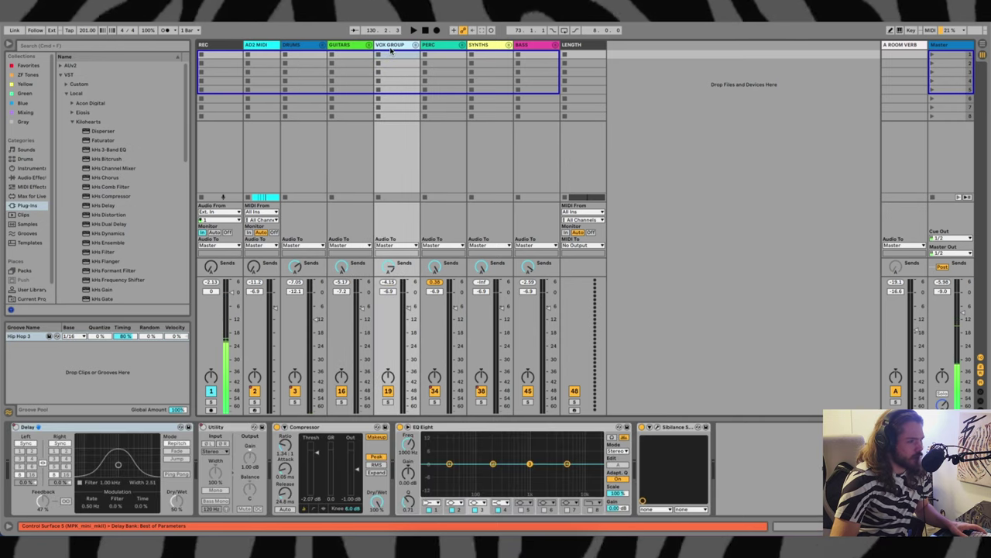
pyautogui.click(653, 432)
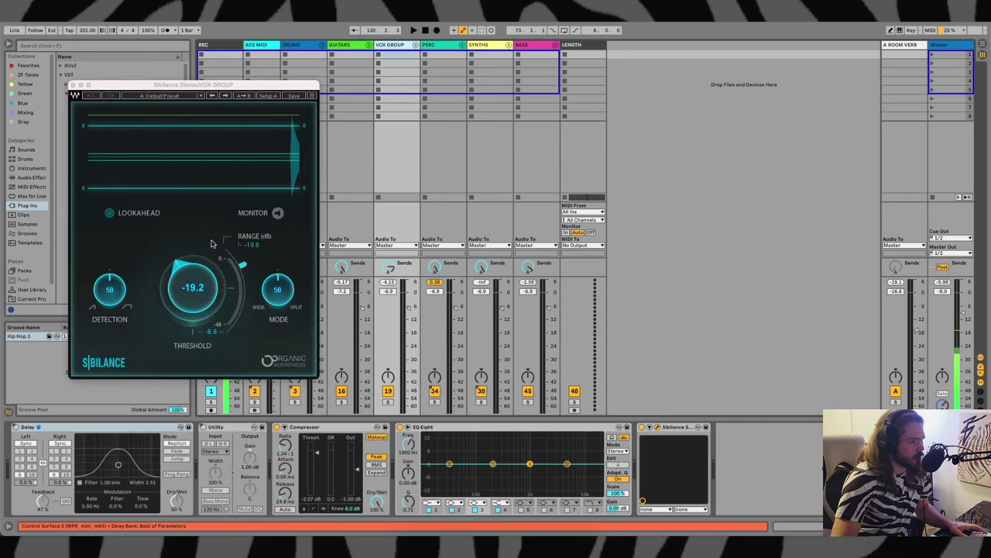
pyautogui.click(72, 85)
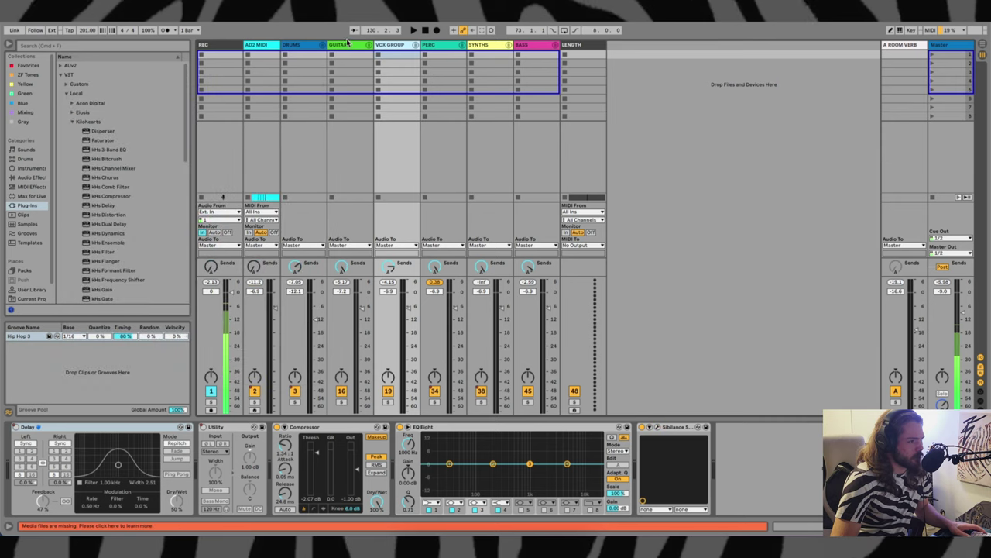
# Look through the devices on the GUITARS and AD2 MIDI tracks and the REC track's Gate, Sibilance and Compressor chain
pyautogui.click(346, 44)
pyautogui.click(270, 45)
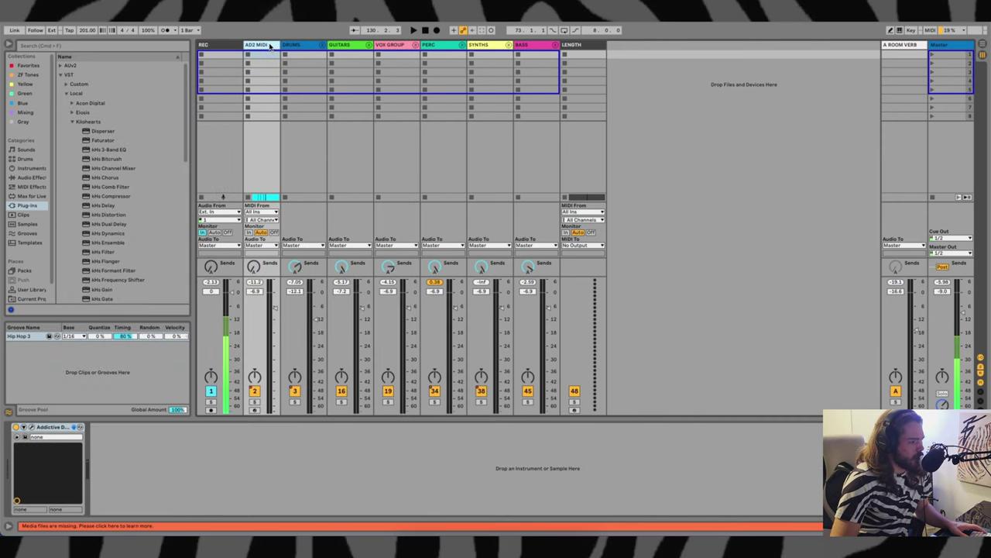
pyautogui.click(216, 45)
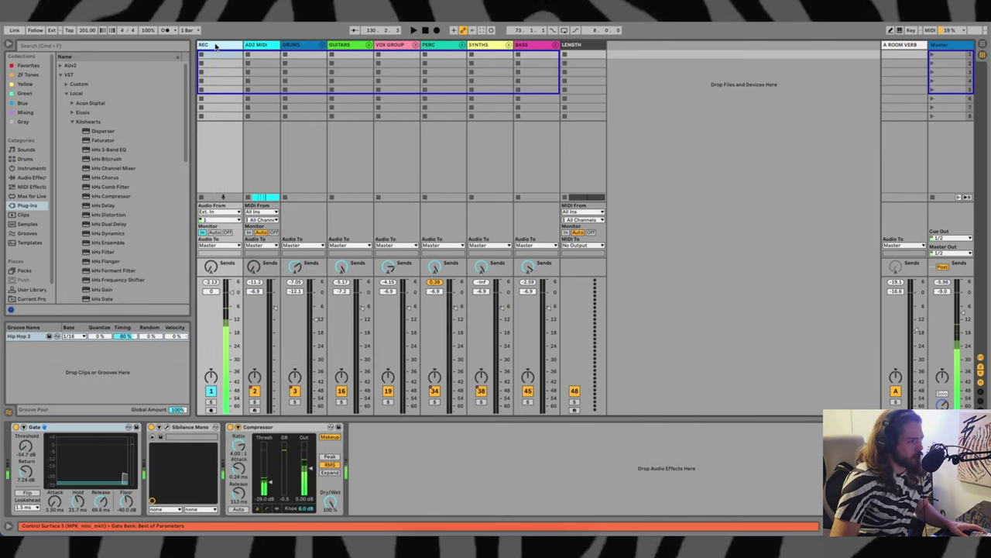
pyautogui.click(443, 310)
pyautogui.click(218, 85)
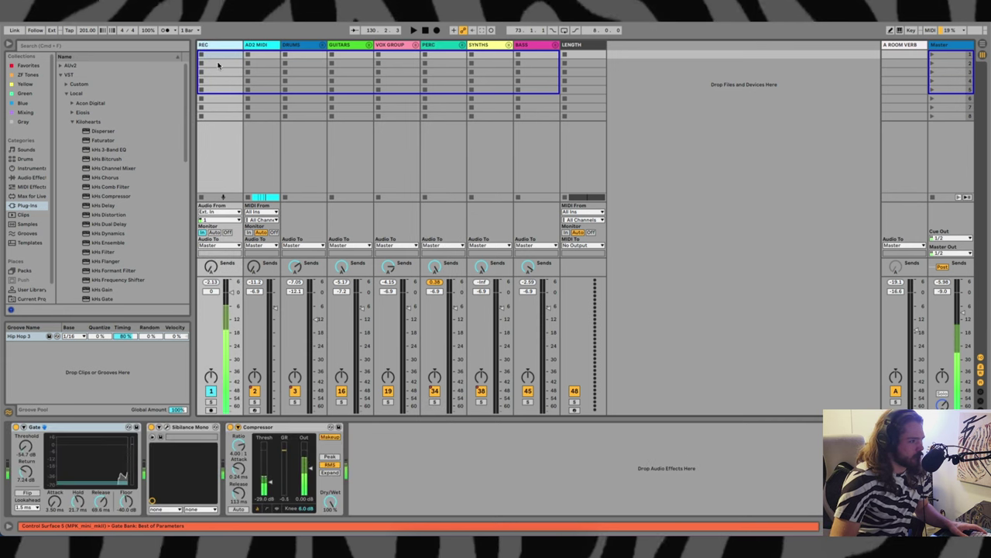